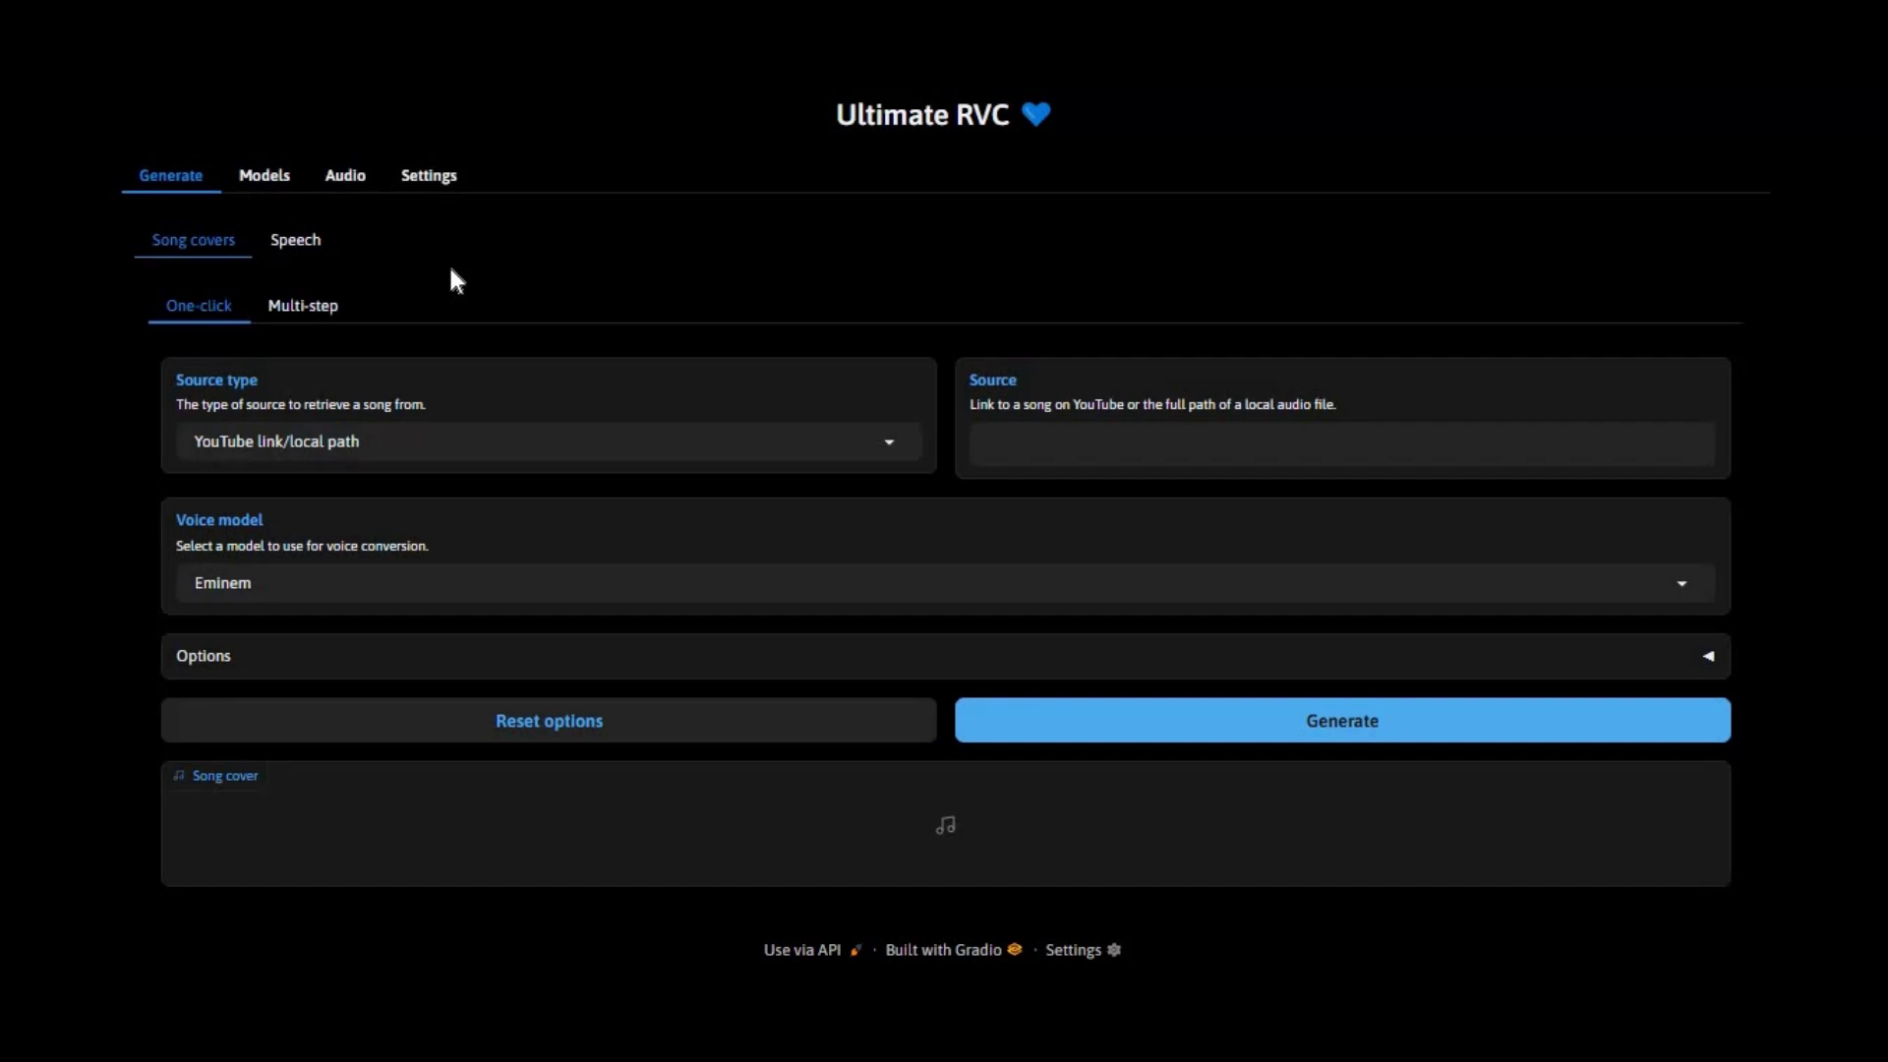
# Open the Models > Train page, view the Dataset type choices, and select the dataset name field.
pyautogui.click(267, 179)
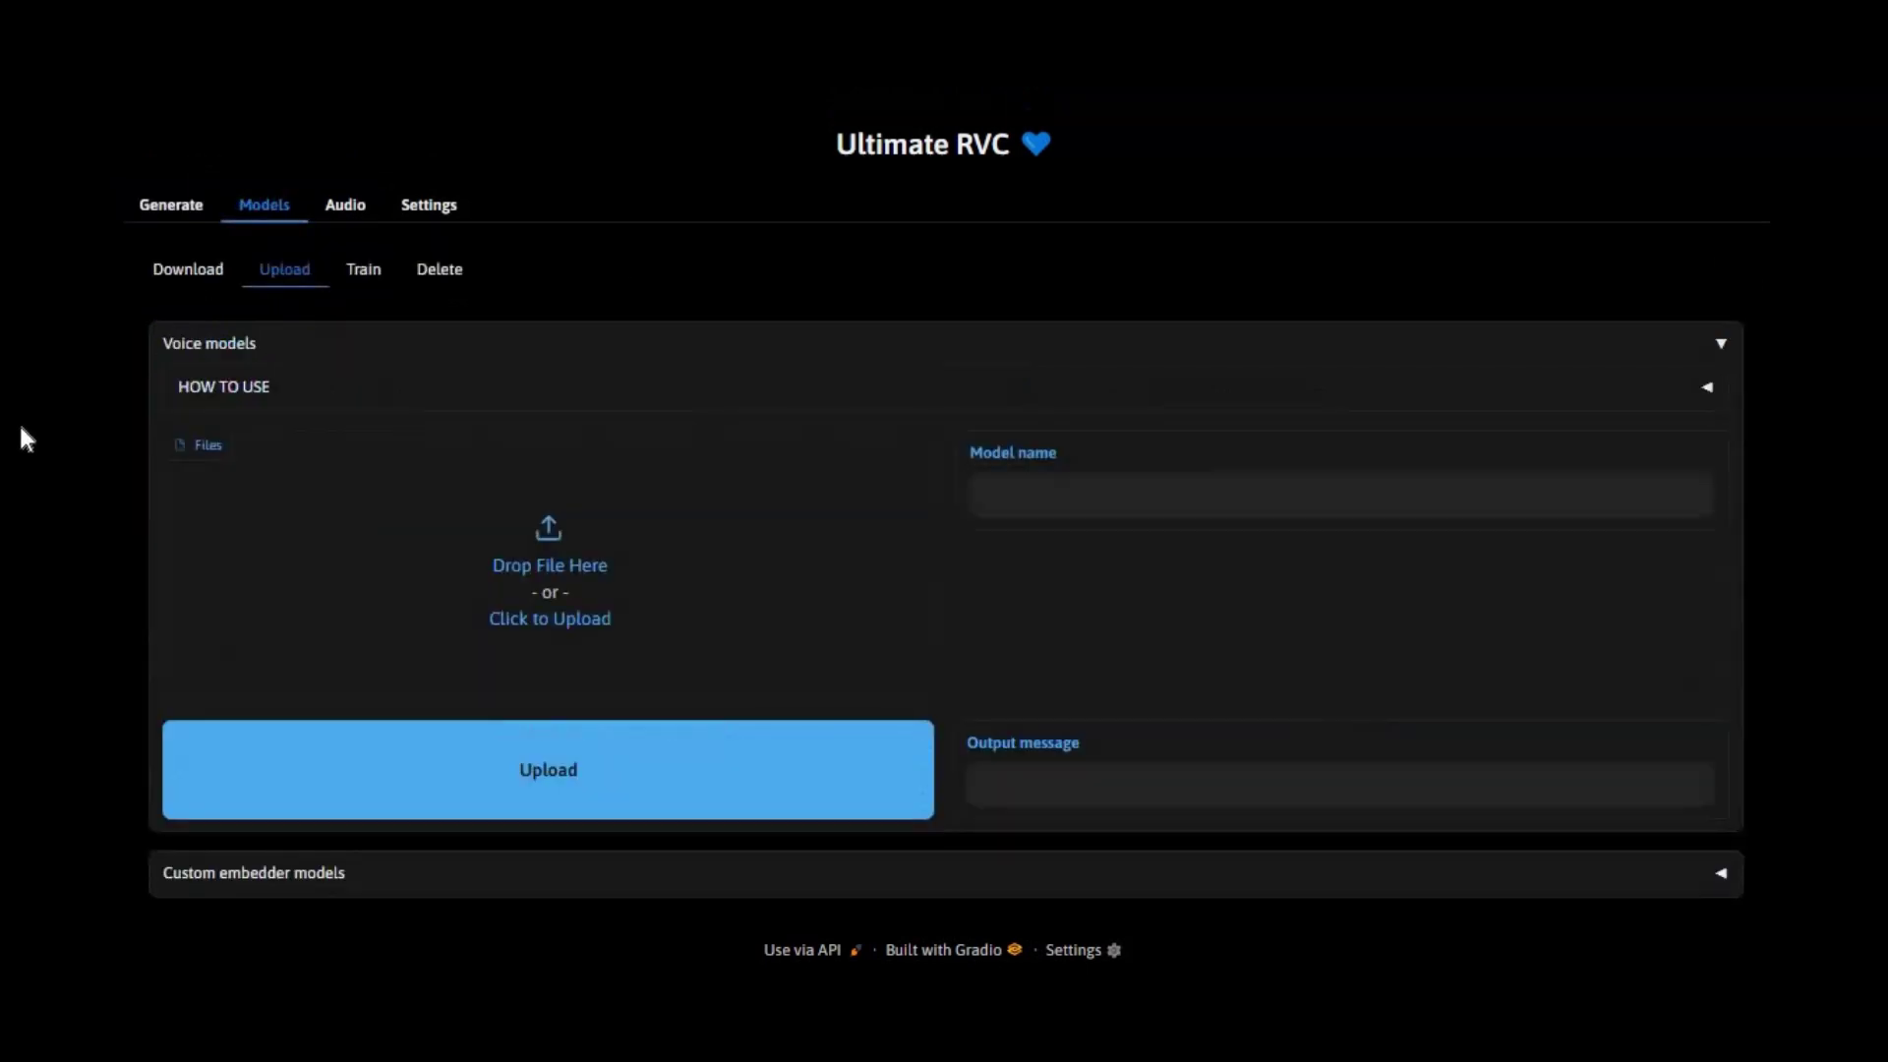
pyautogui.click(364, 274)
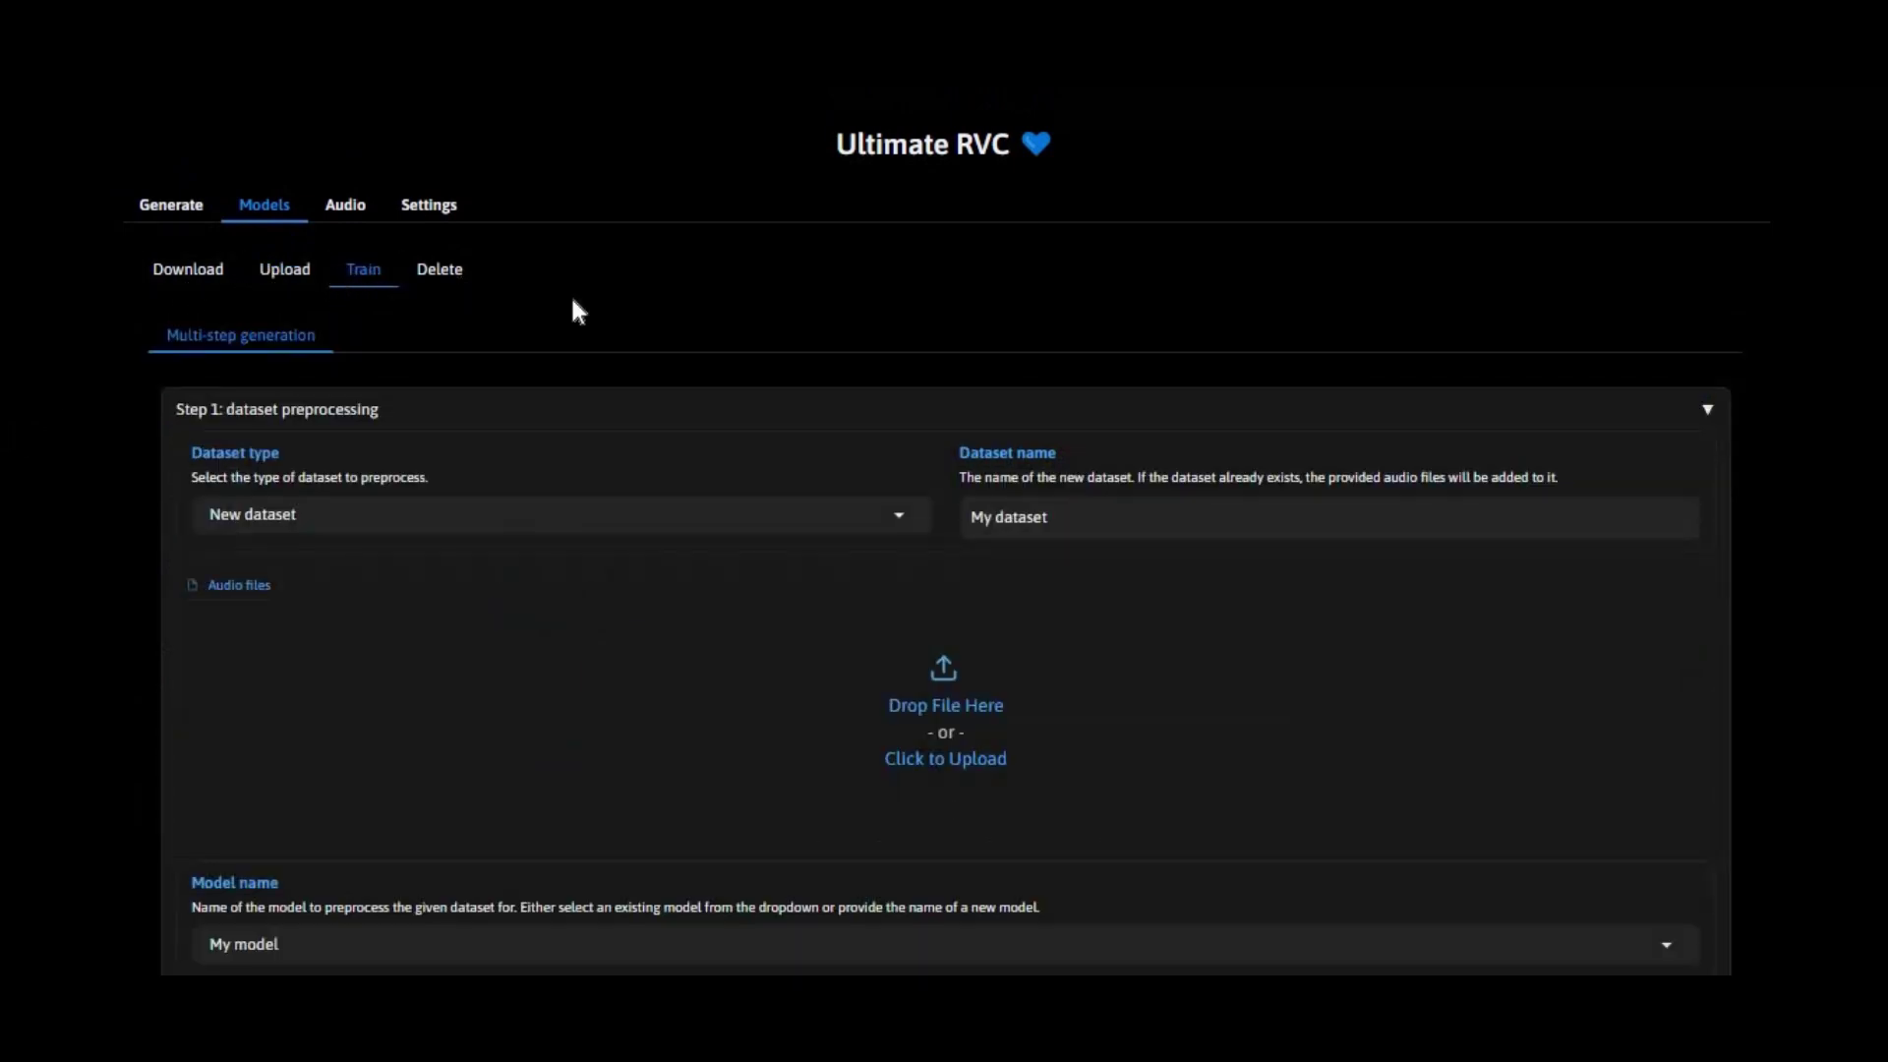
pyautogui.scroll(-3, 724, 396)
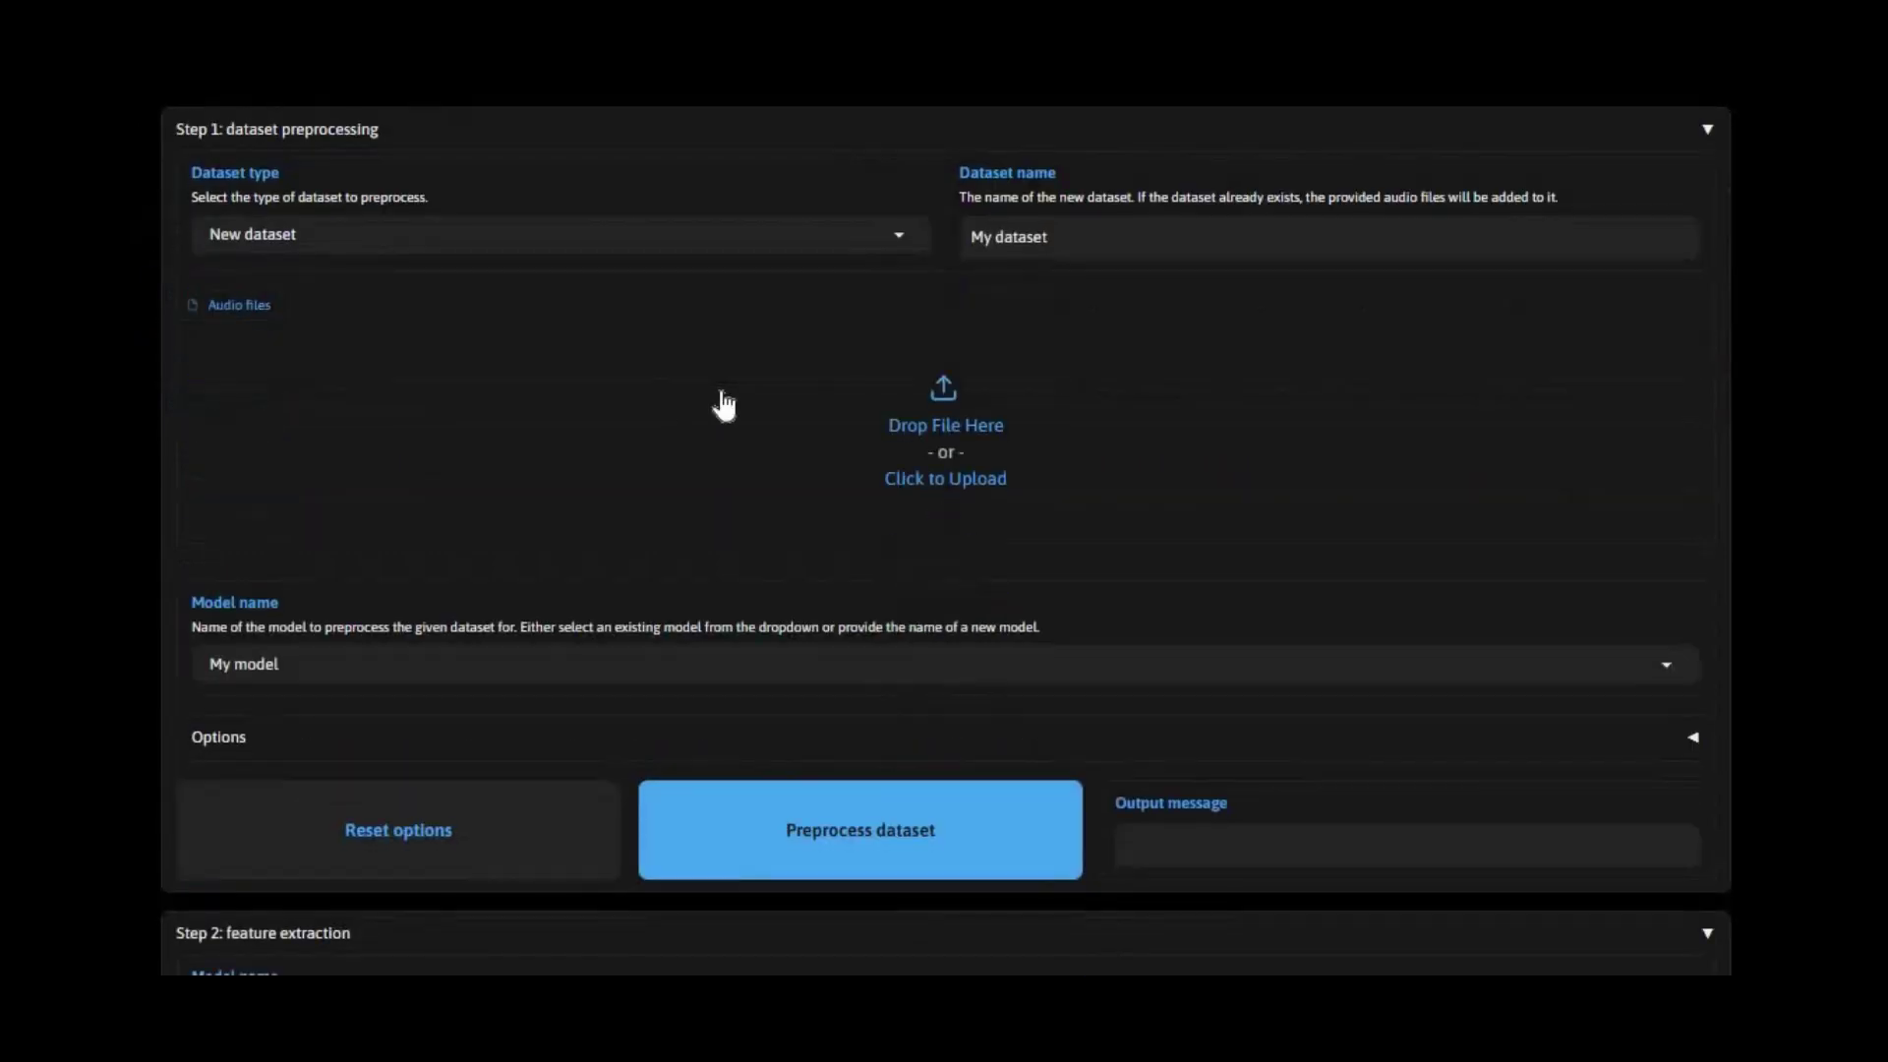
pyautogui.scroll(3, 723, 403)
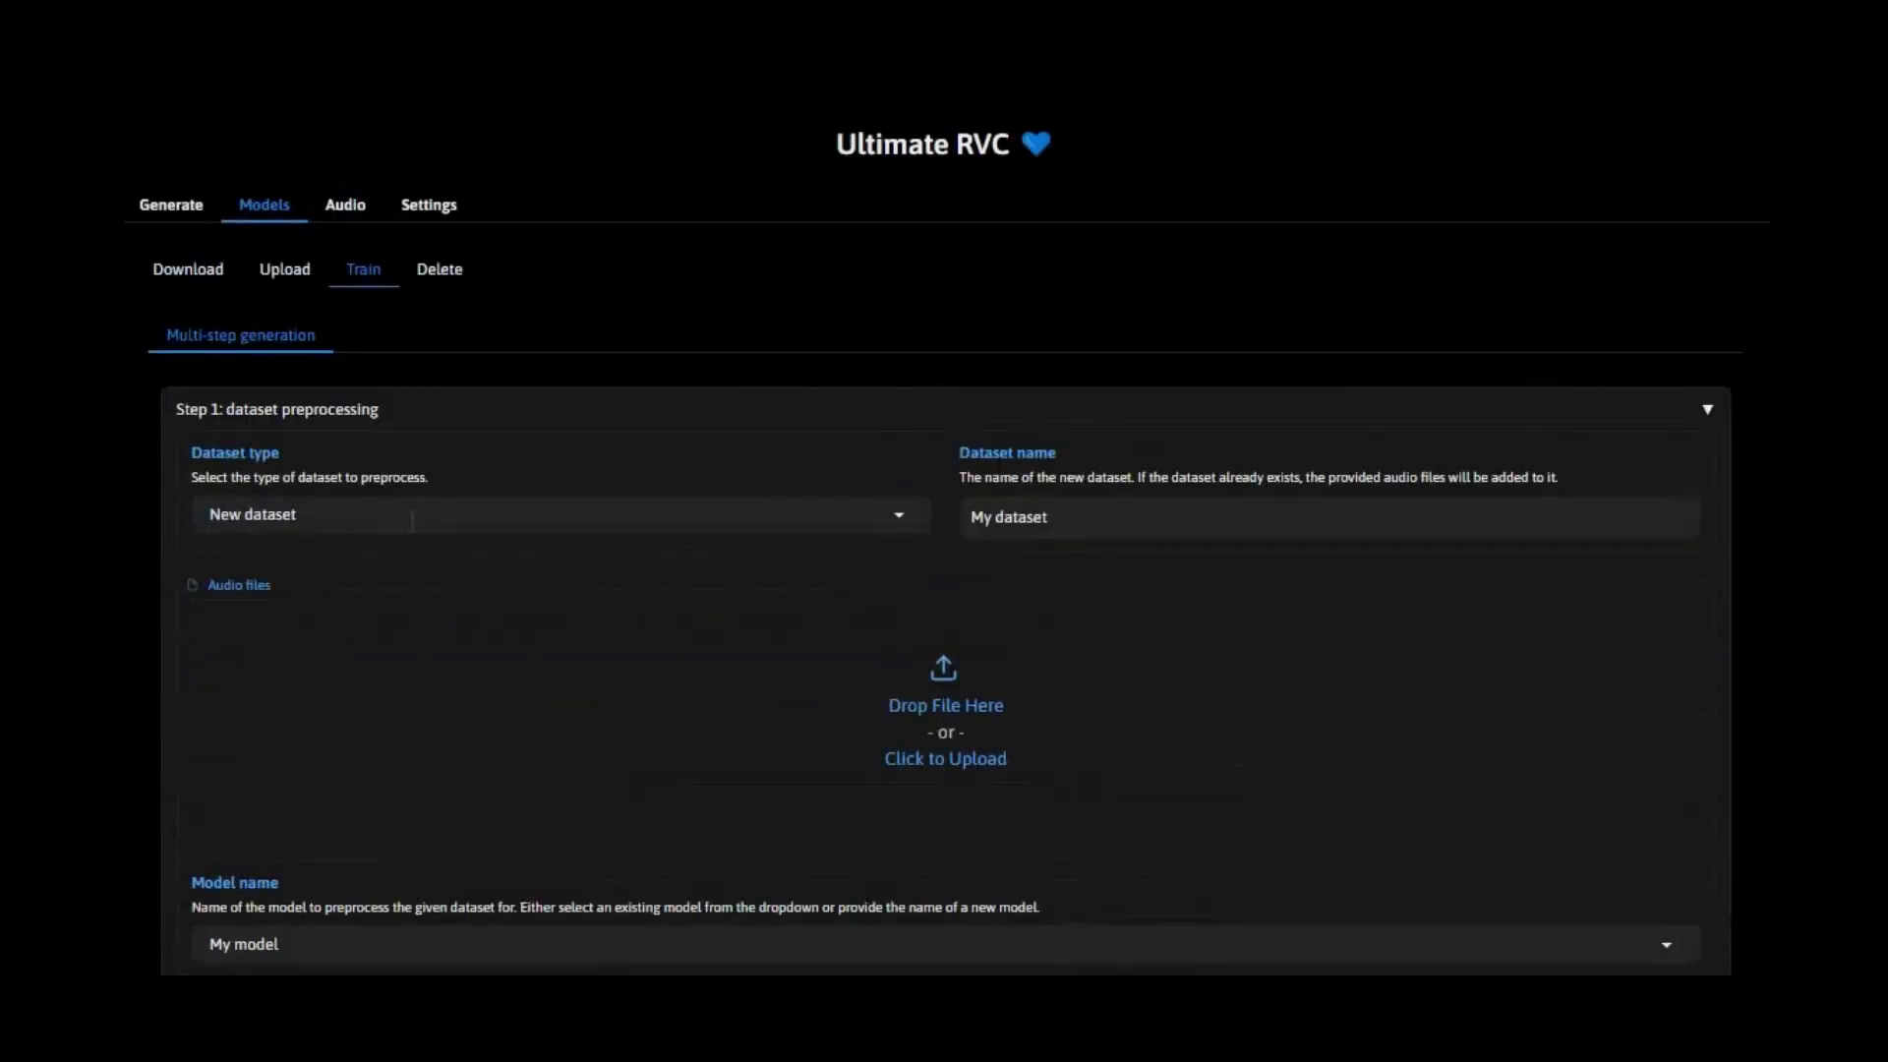
pyautogui.click(413, 521)
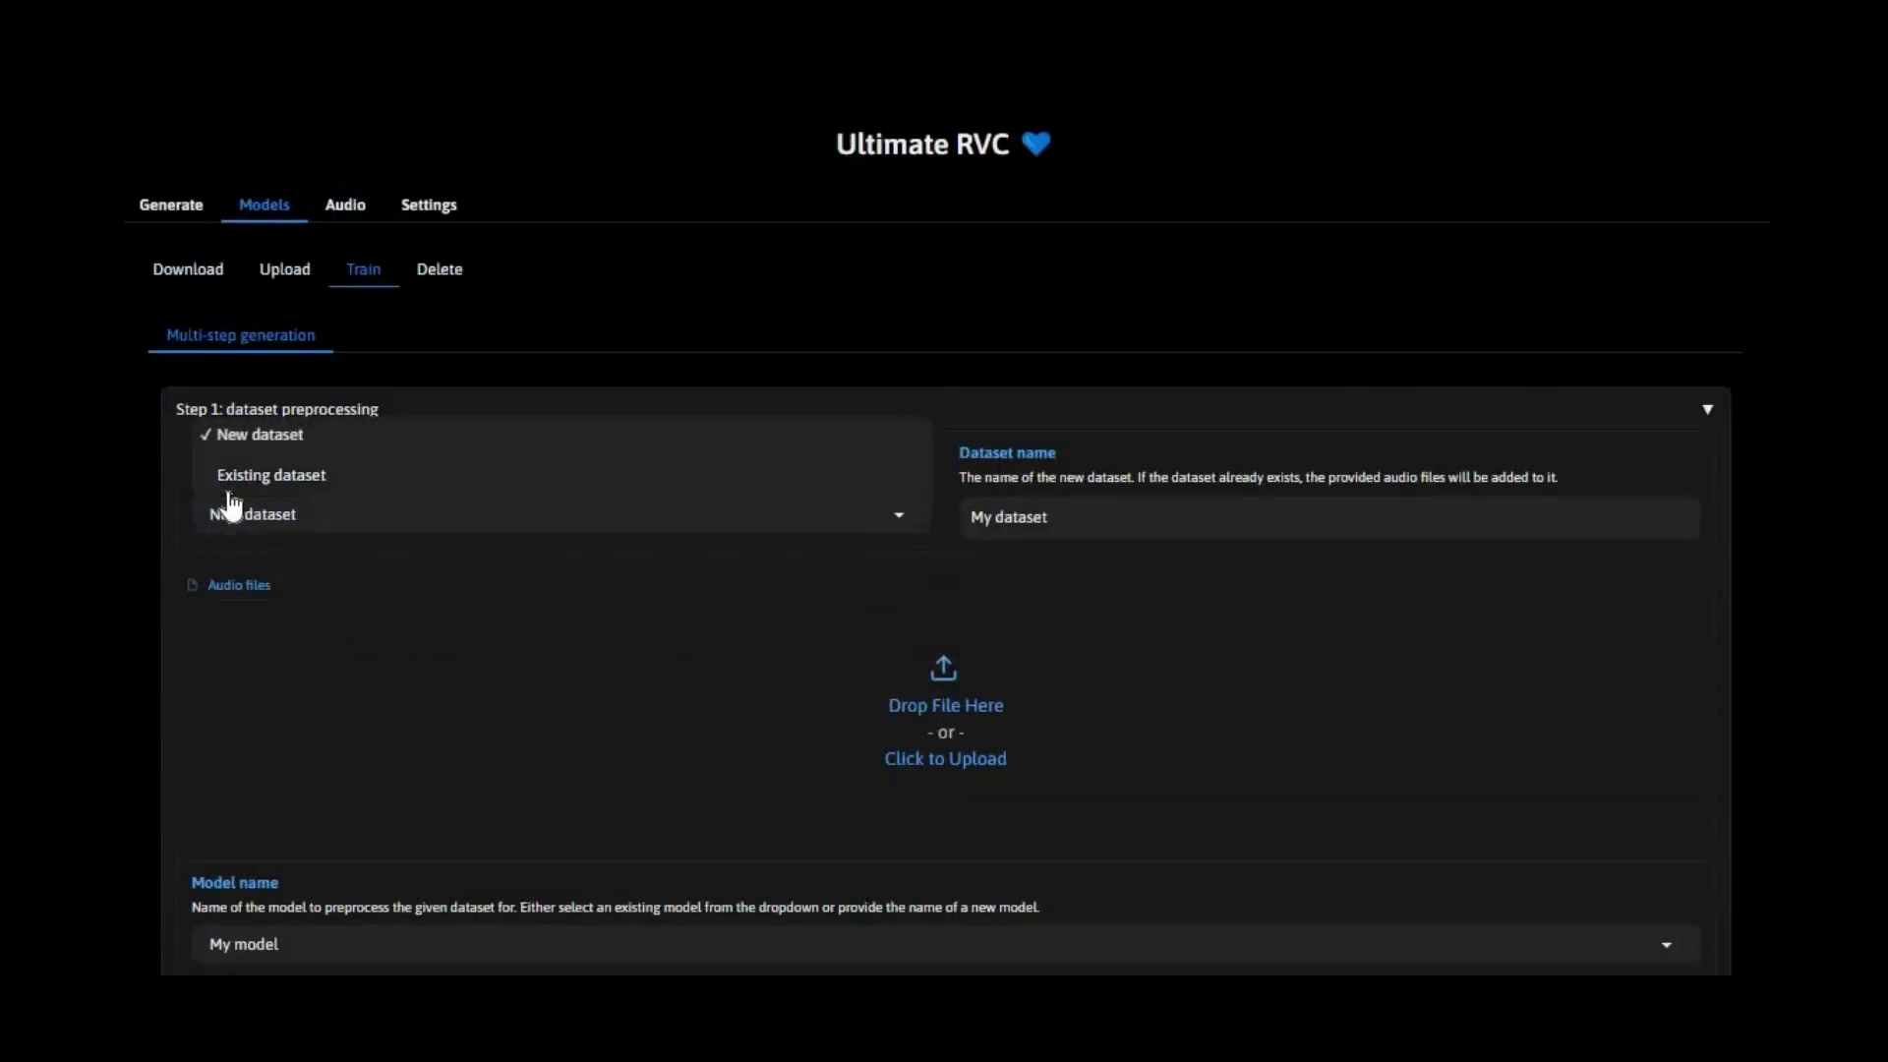
pyautogui.click(1149, 534)
# Rename the new dataset to socialandapps.
pyautogui.hotkey('ctrl', 'a')
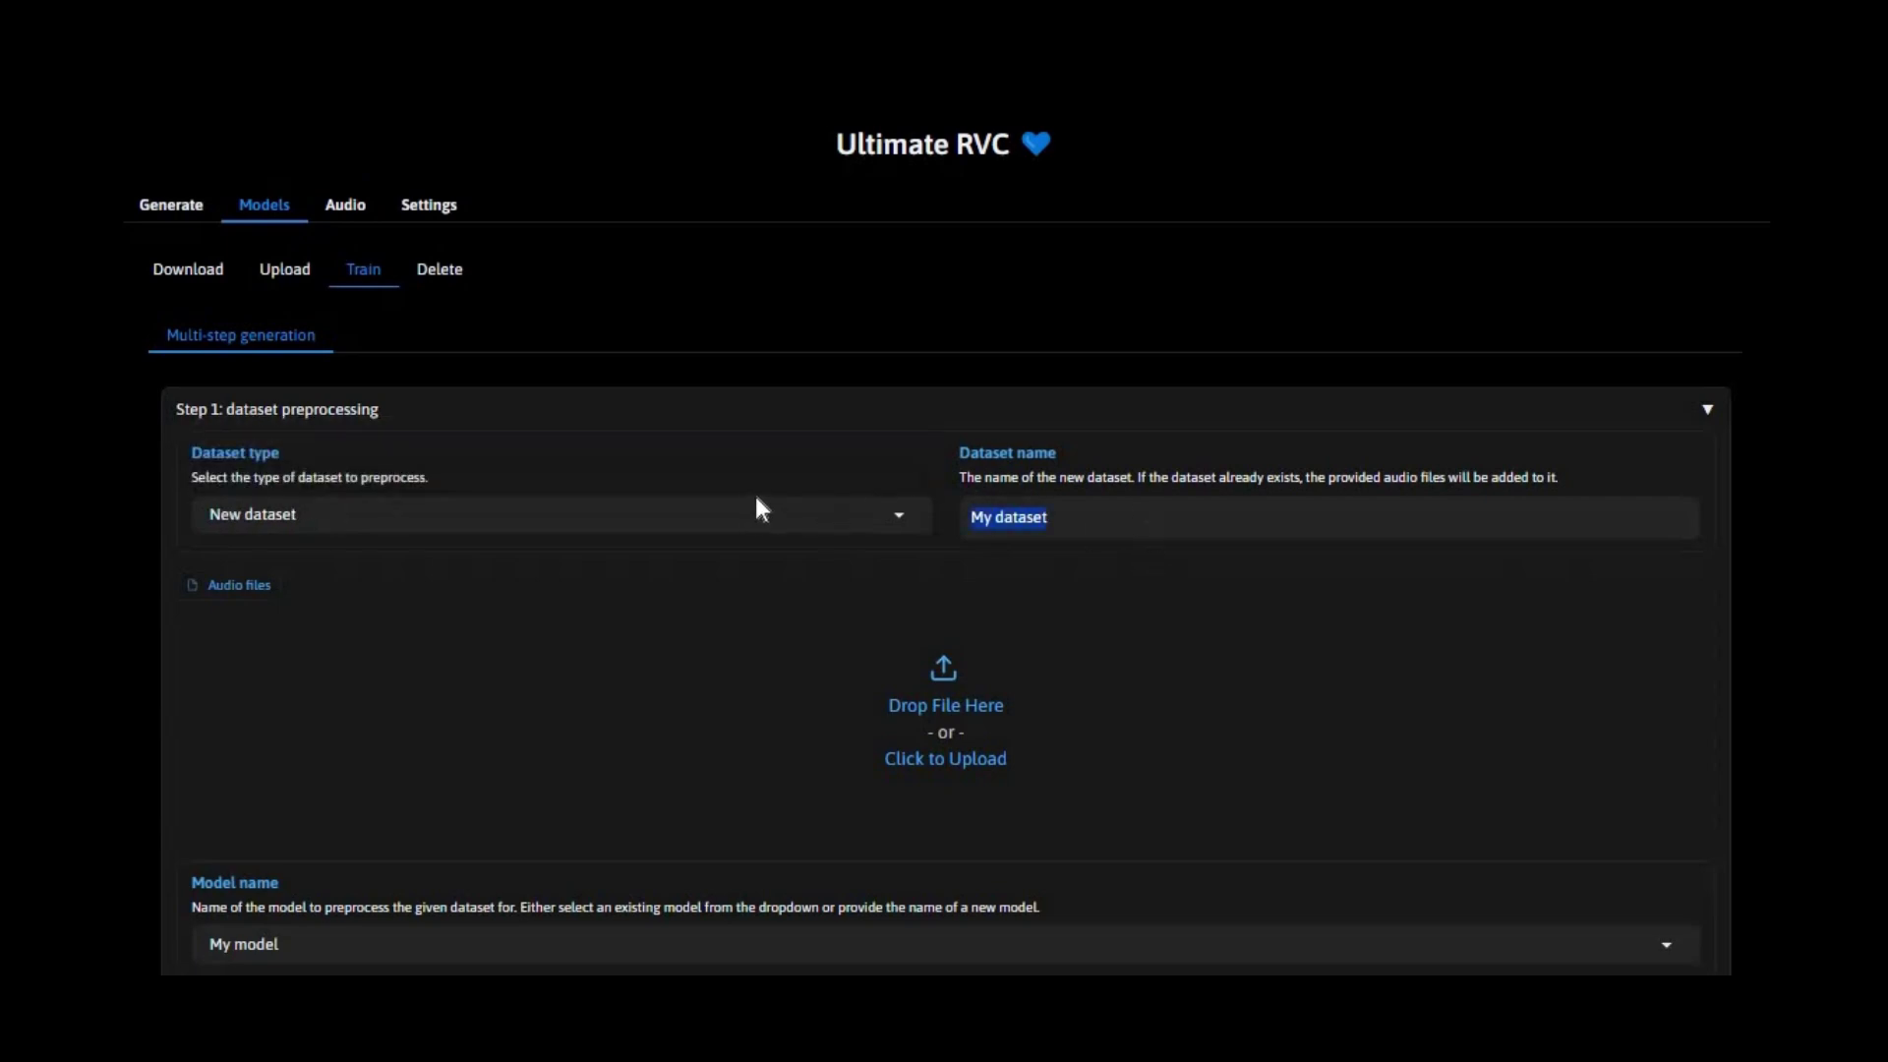
pyautogui.write('s')
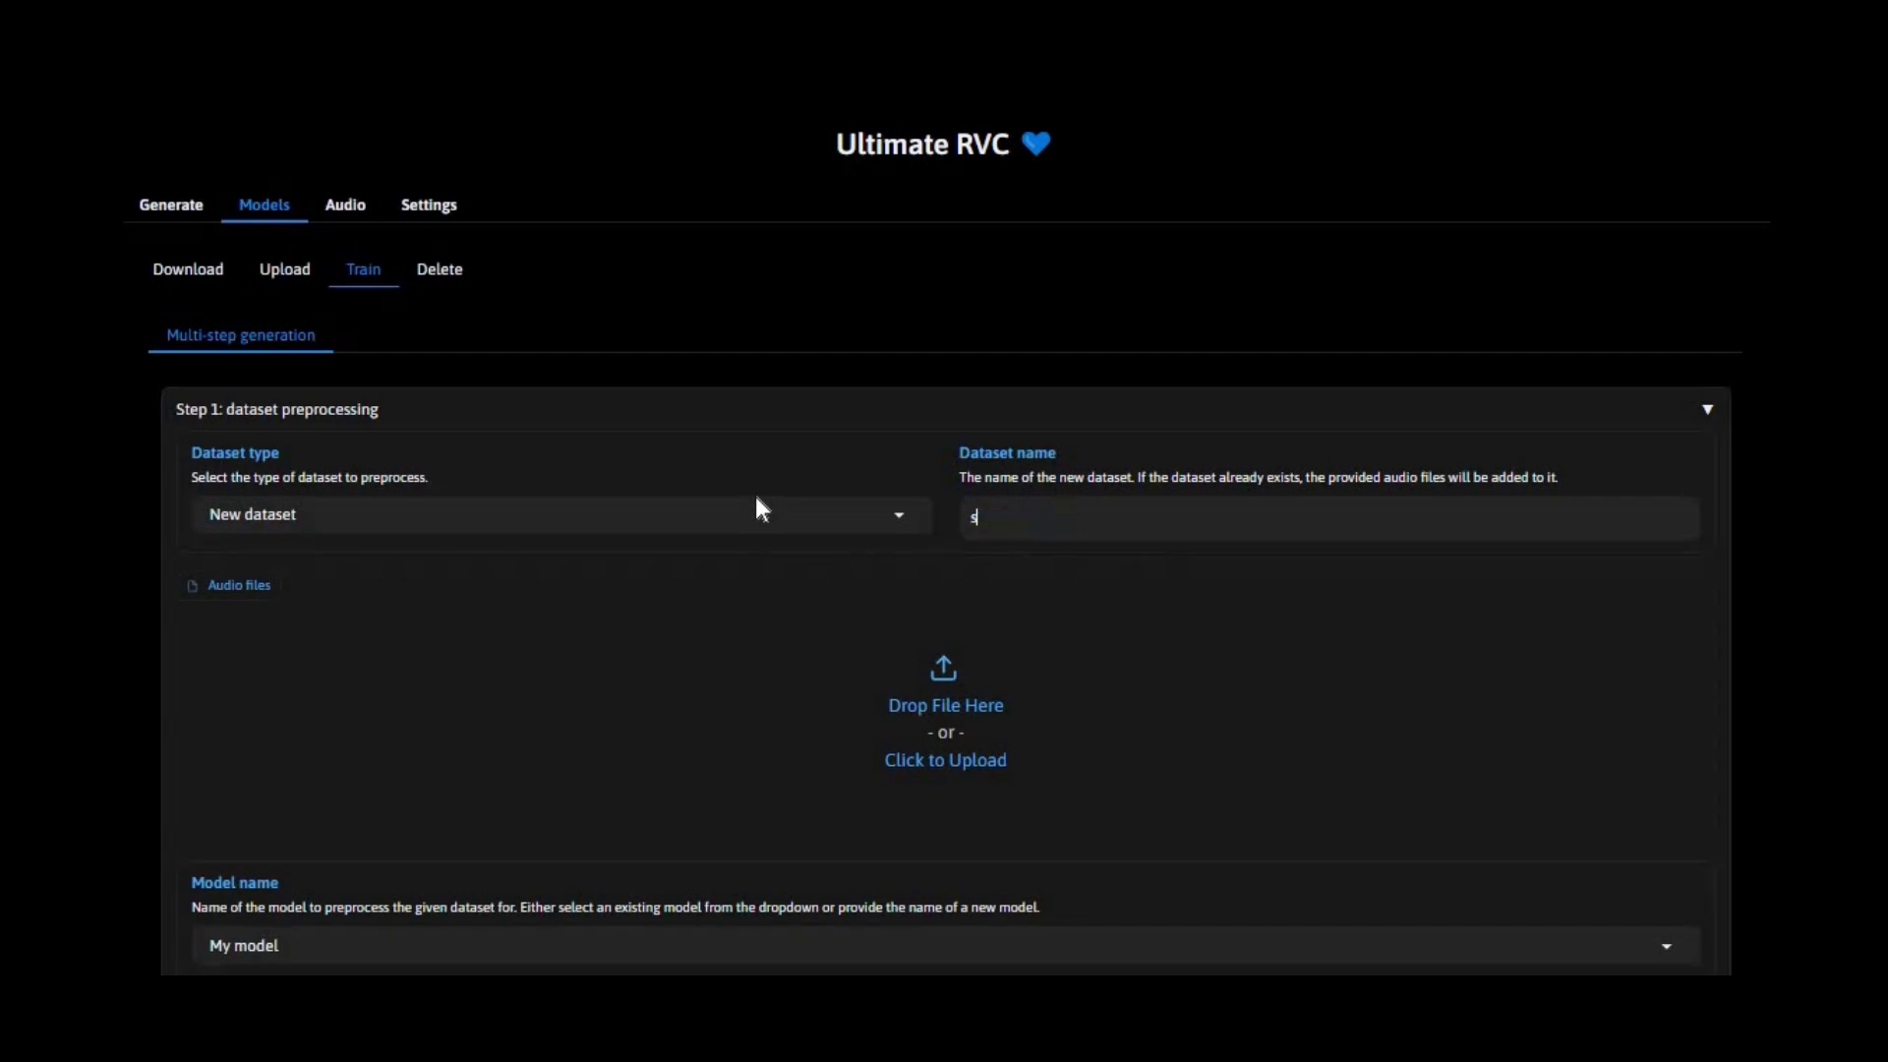
pyautogui.write('ocialandapps')
# Upload demo1_audio.wav from Downloads as the dataset audio.
pyautogui.click(920, 714)
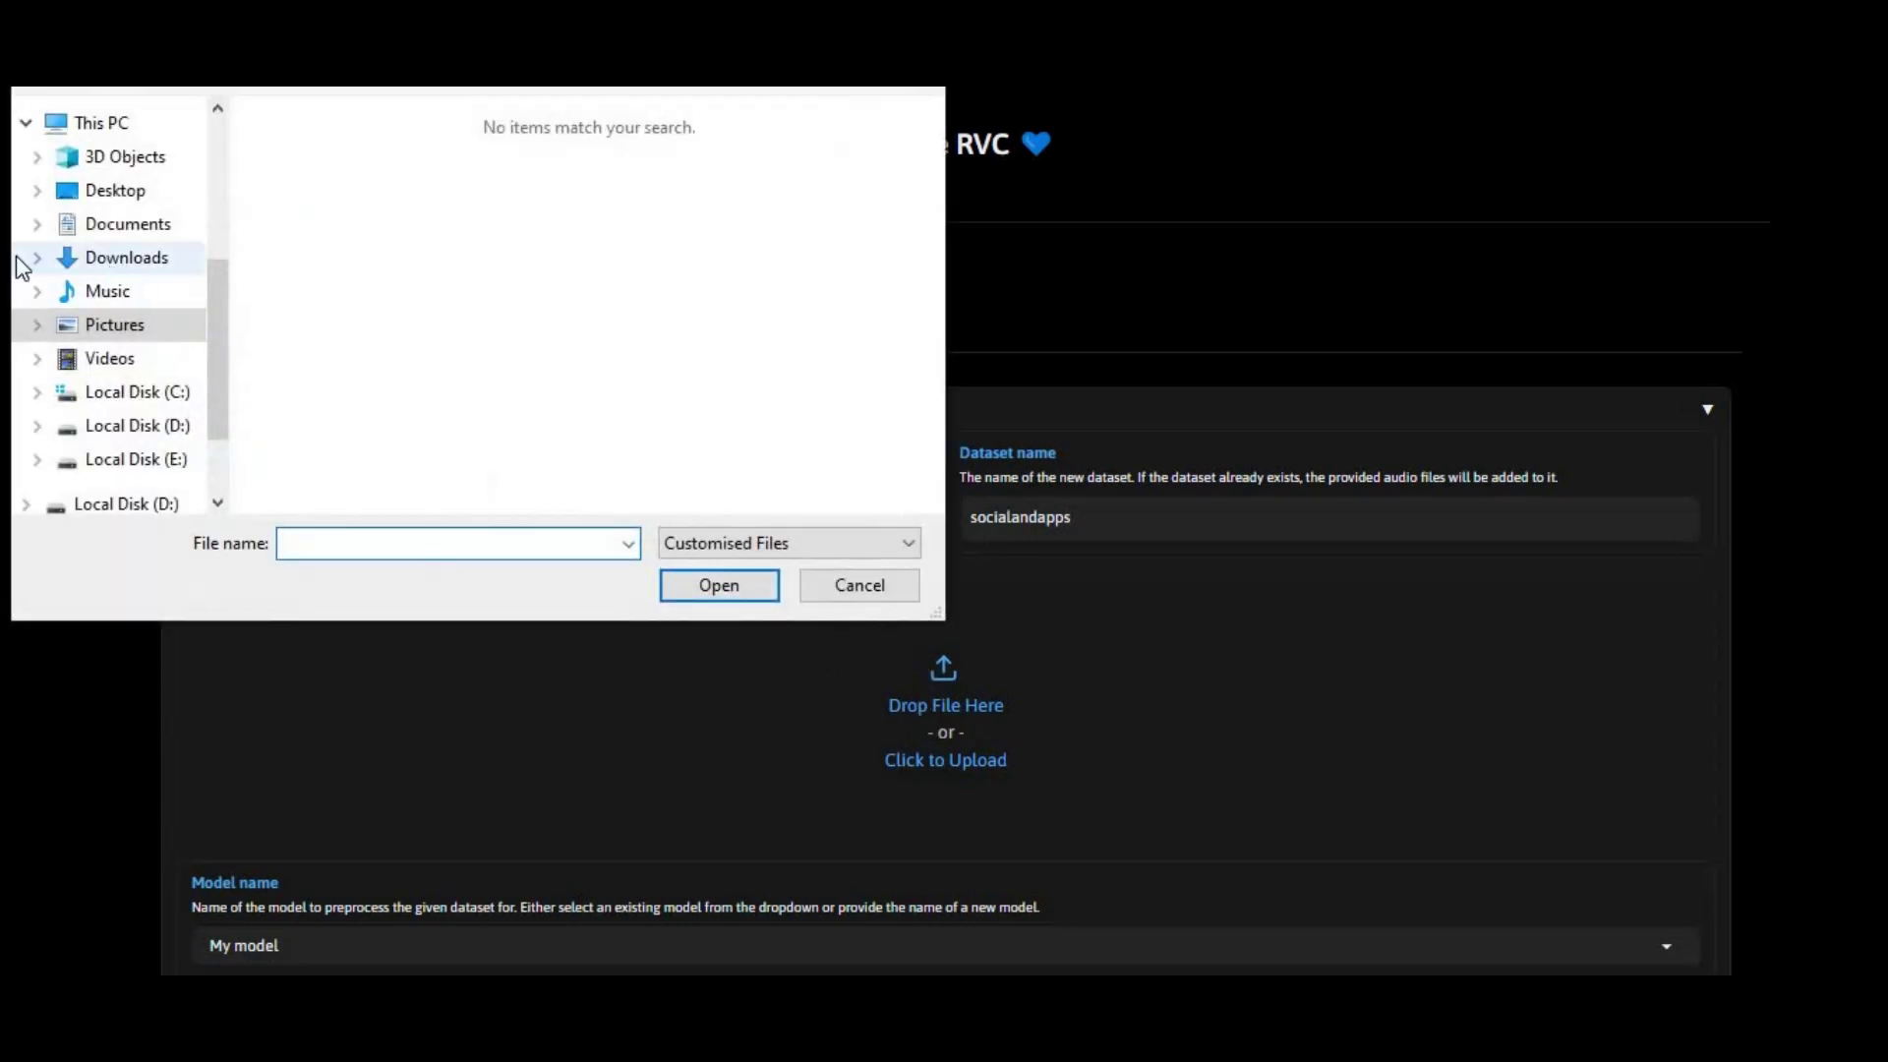
pyautogui.click(19, 260)
pyautogui.doubleClick(324, 211)
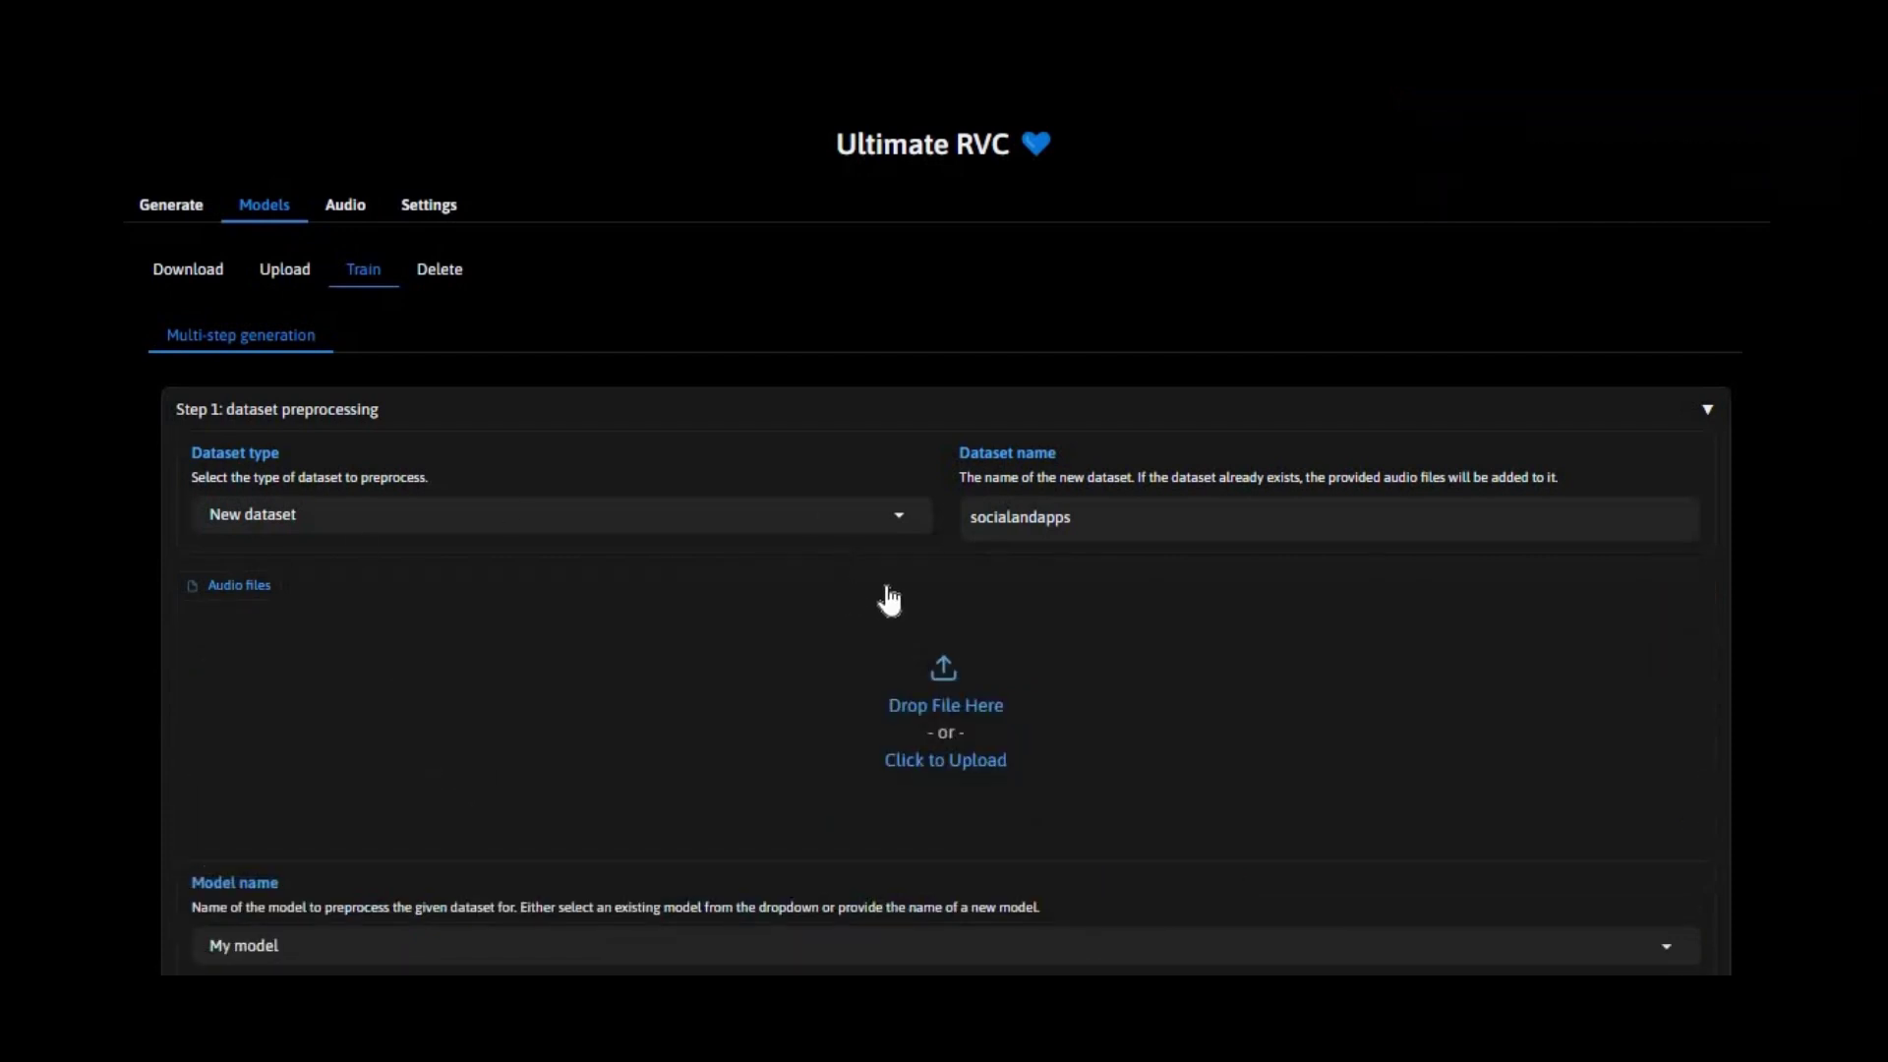
# Enter my as the model name for preprocessing.
pyautogui.scroll(-2, 888, 599)
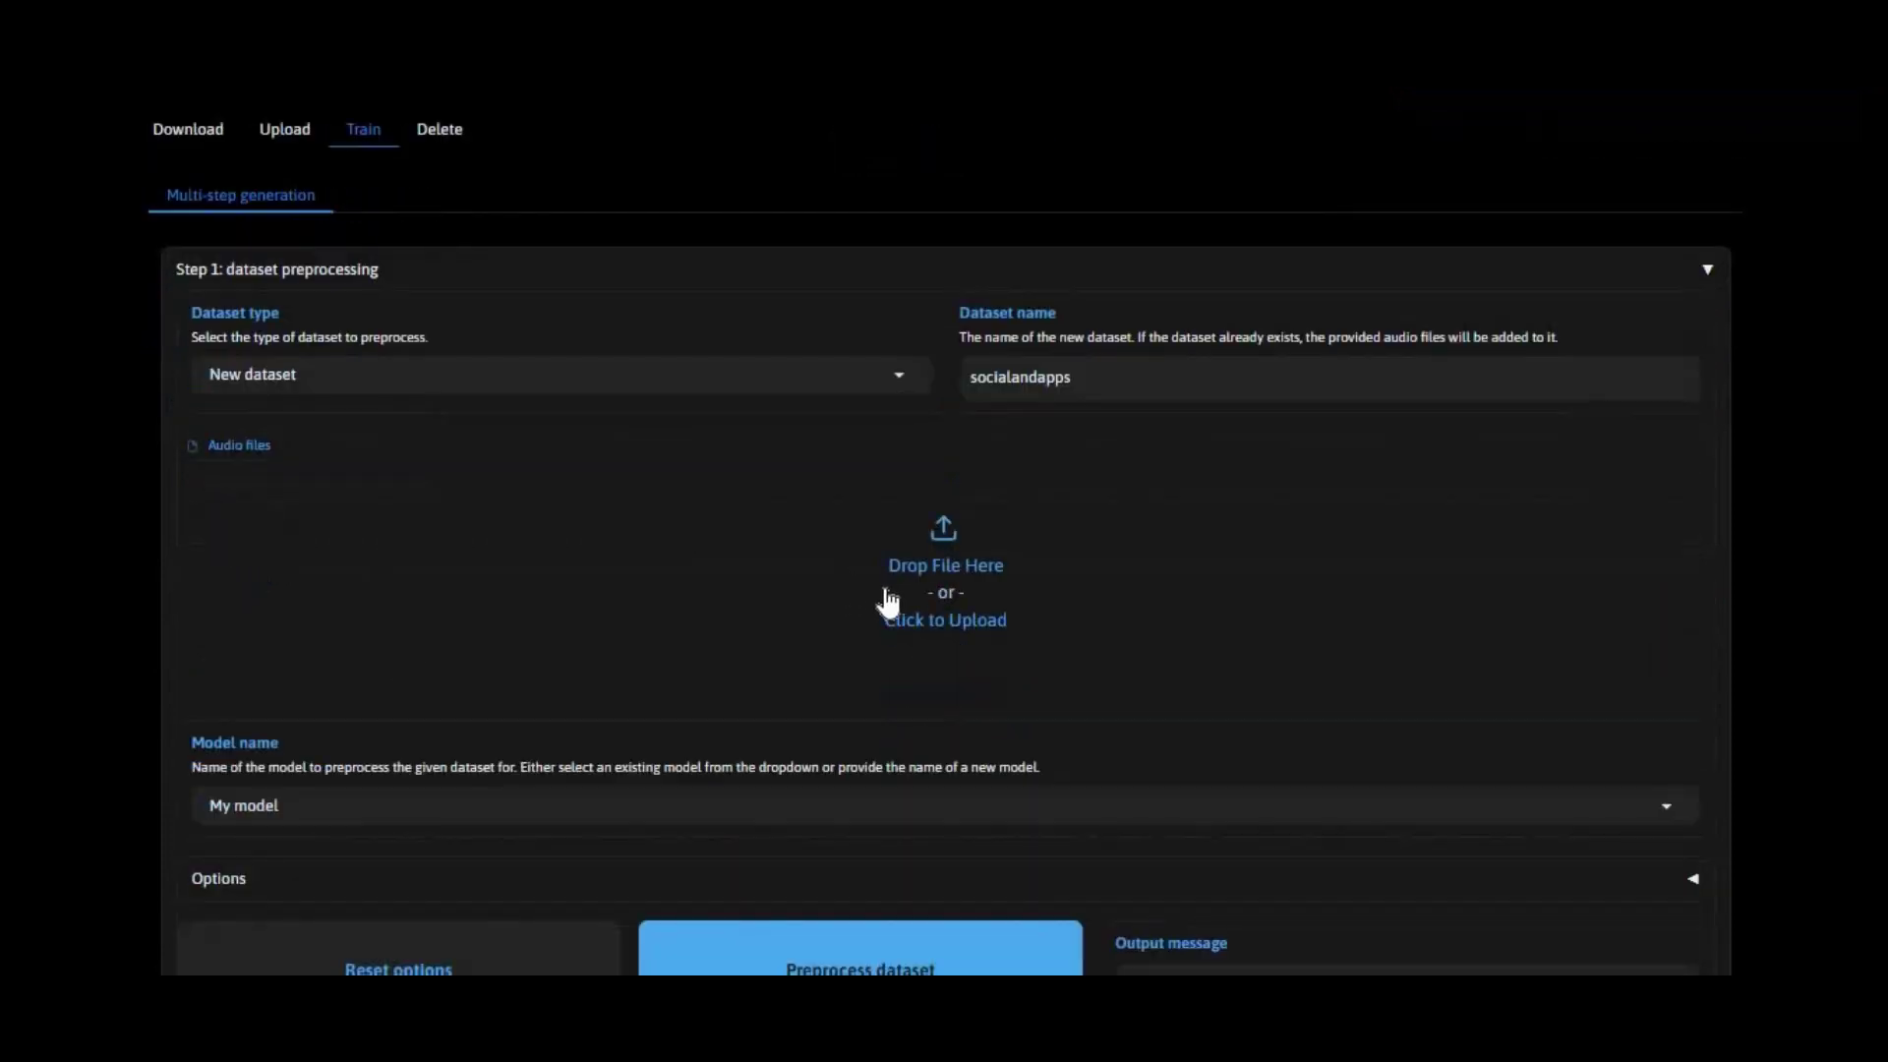
pyautogui.scroll(-4, 888, 600)
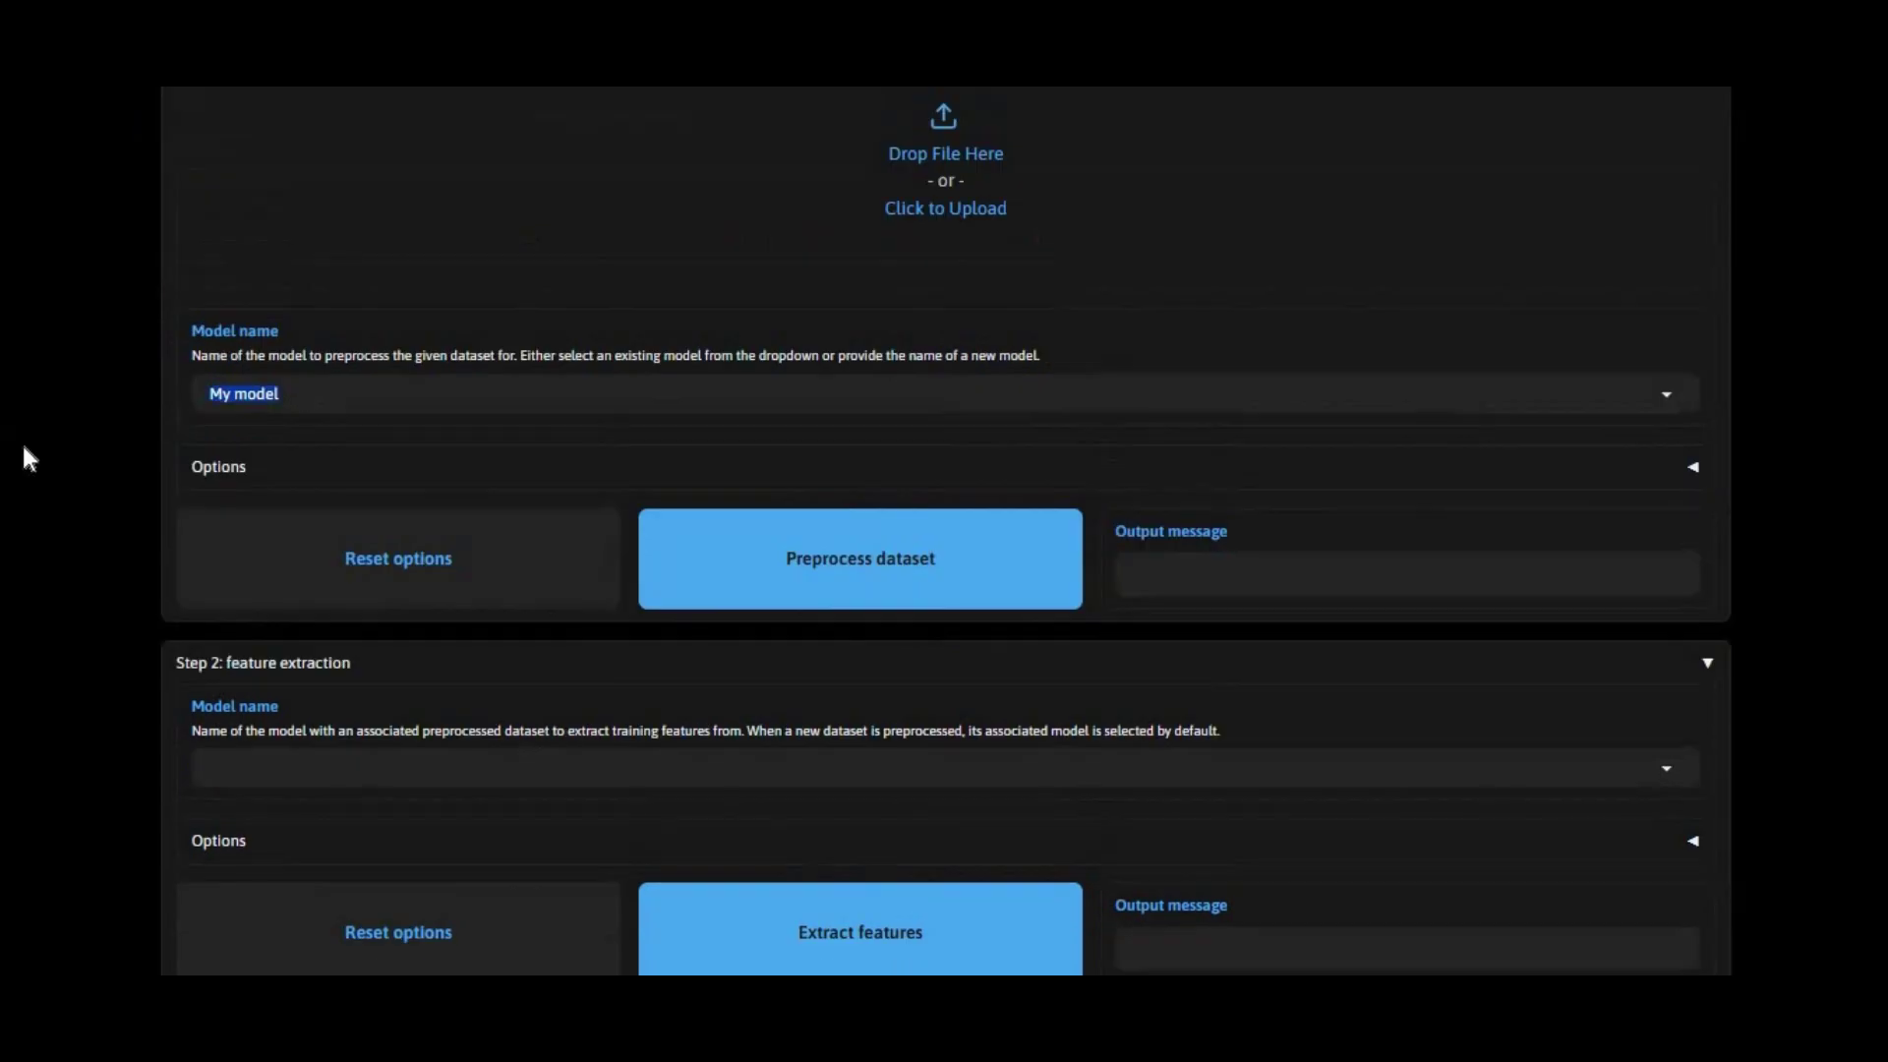
pyautogui.write('my mo')
pyautogui.press('BackSpace')
pyautogui.press('BackSpace')
pyautogui.press('BackSpace')
# Expand the Step 1 options (2 CPU cores, 40000 sample rate, Automatic splitting) and start preprocessing.
pyautogui.click(378, 472)
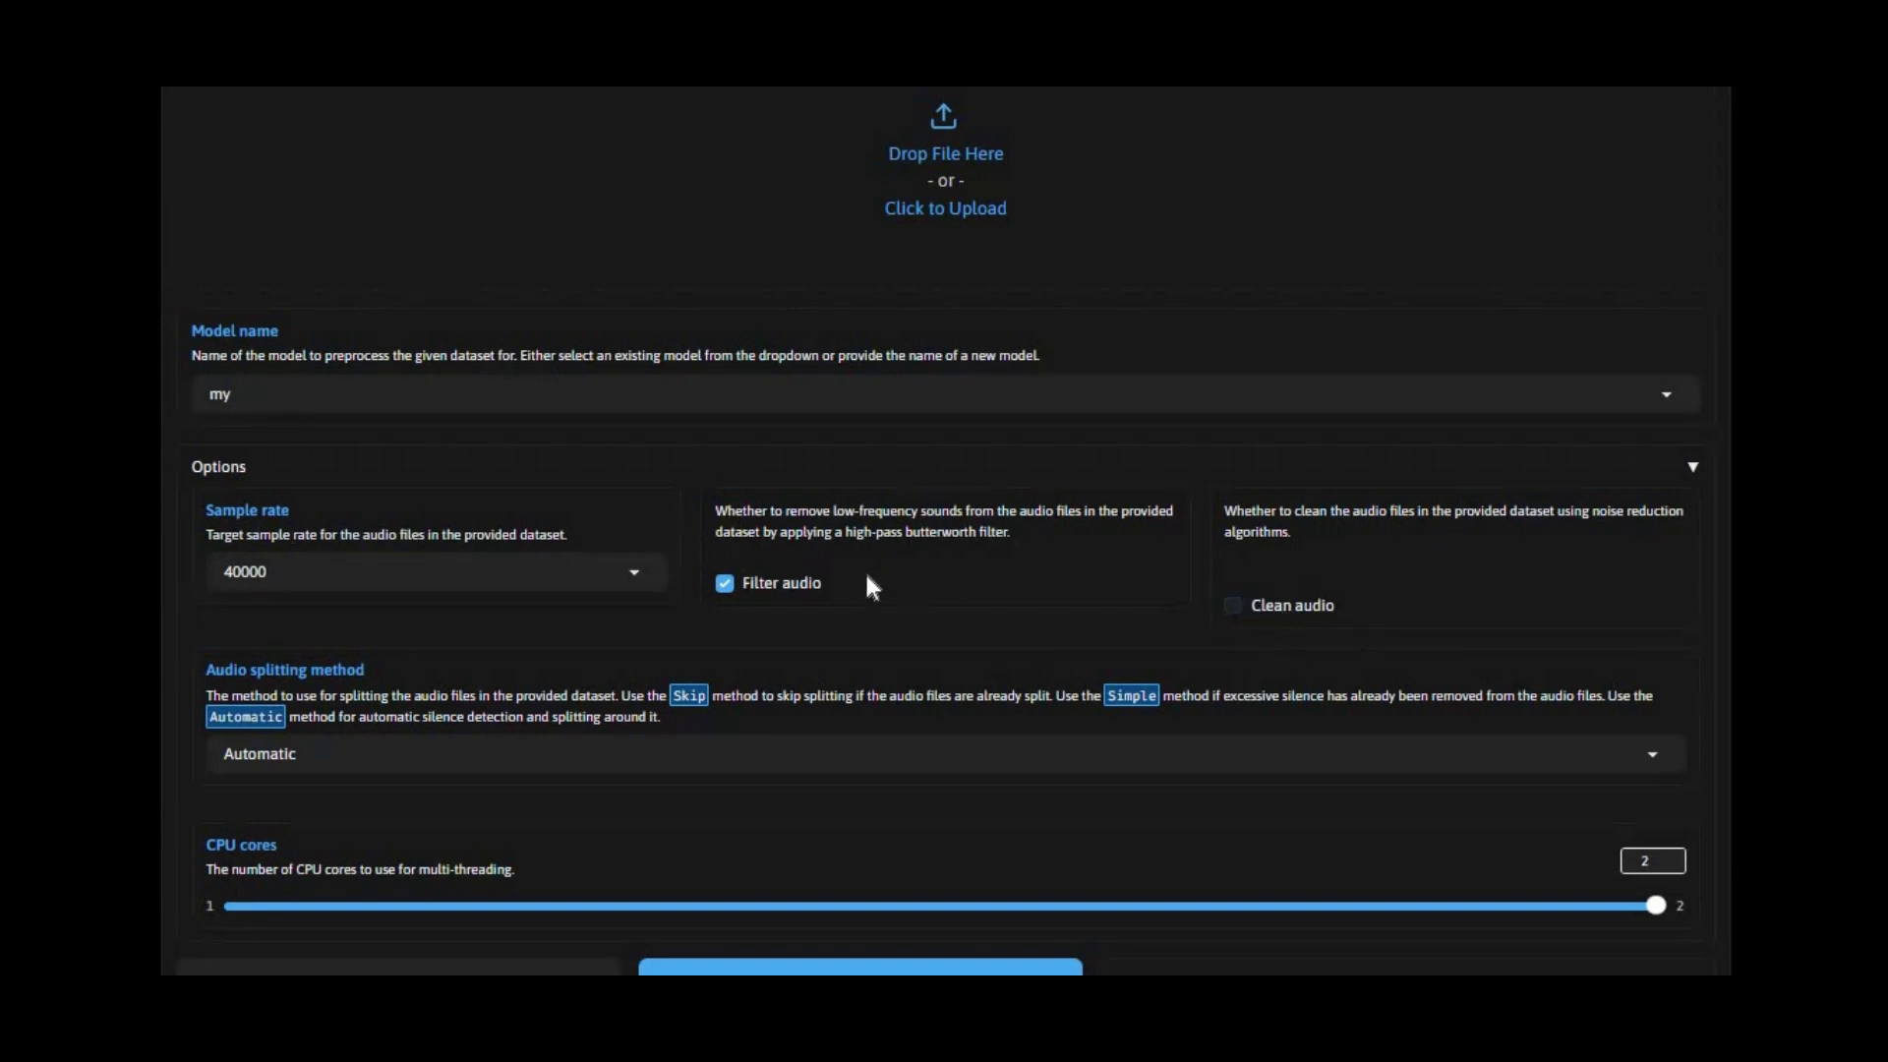
pyautogui.scroll(-3, 907, 591)
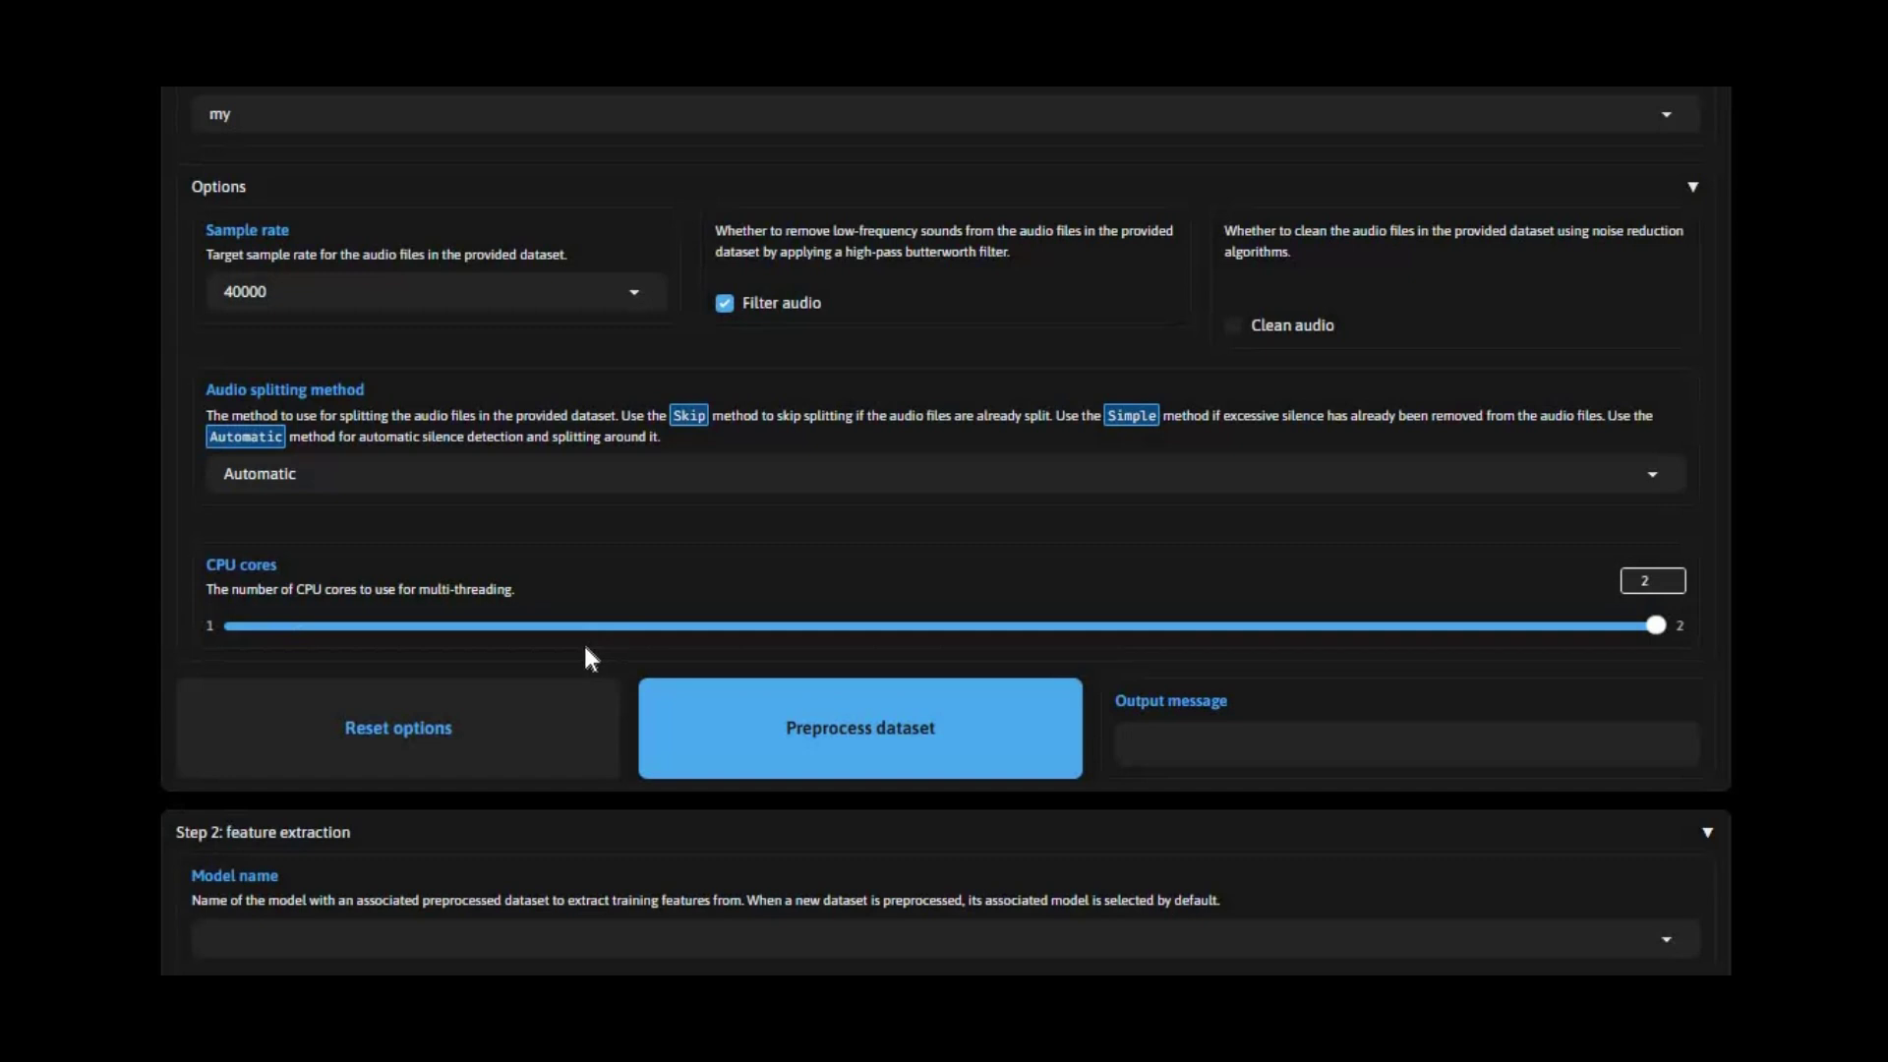
pyautogui.click(898, 750)
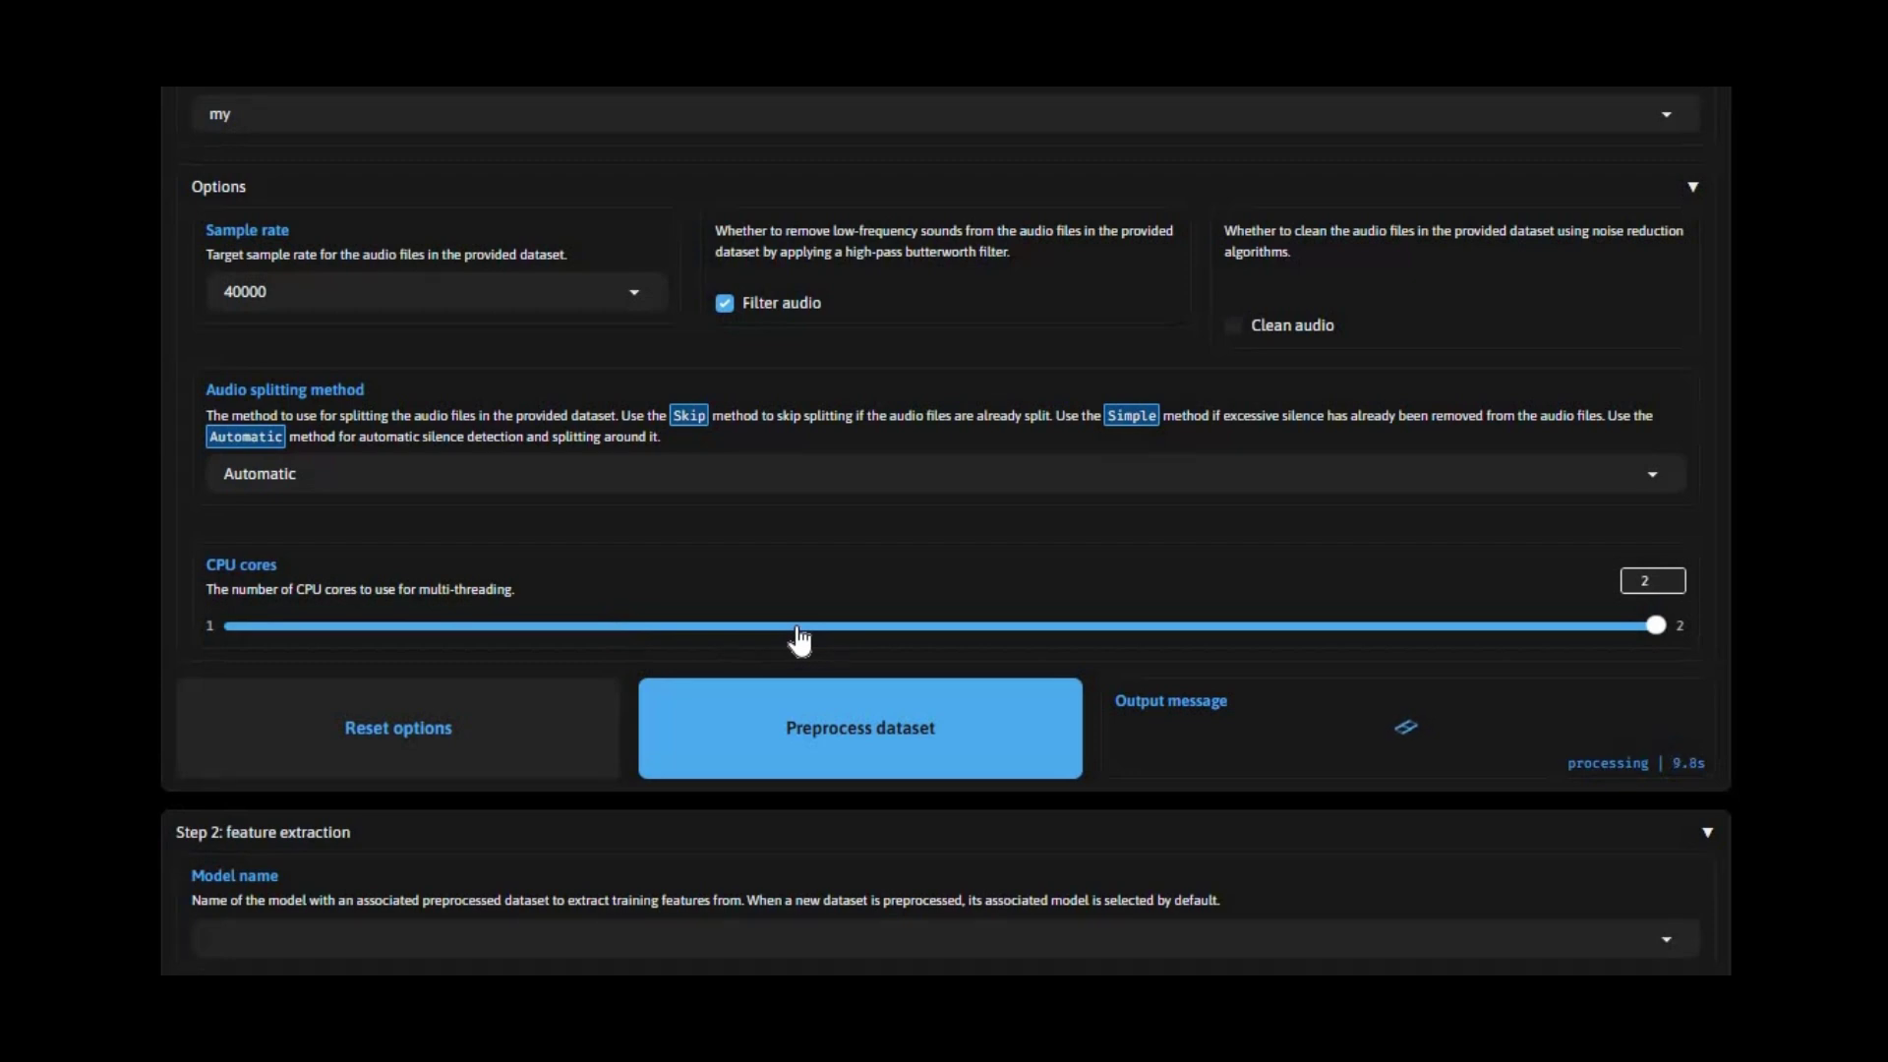
# Wait for the socialandapps dataset to report successful preprocessing.
pyautogui.scroll(-3, 821, 630)
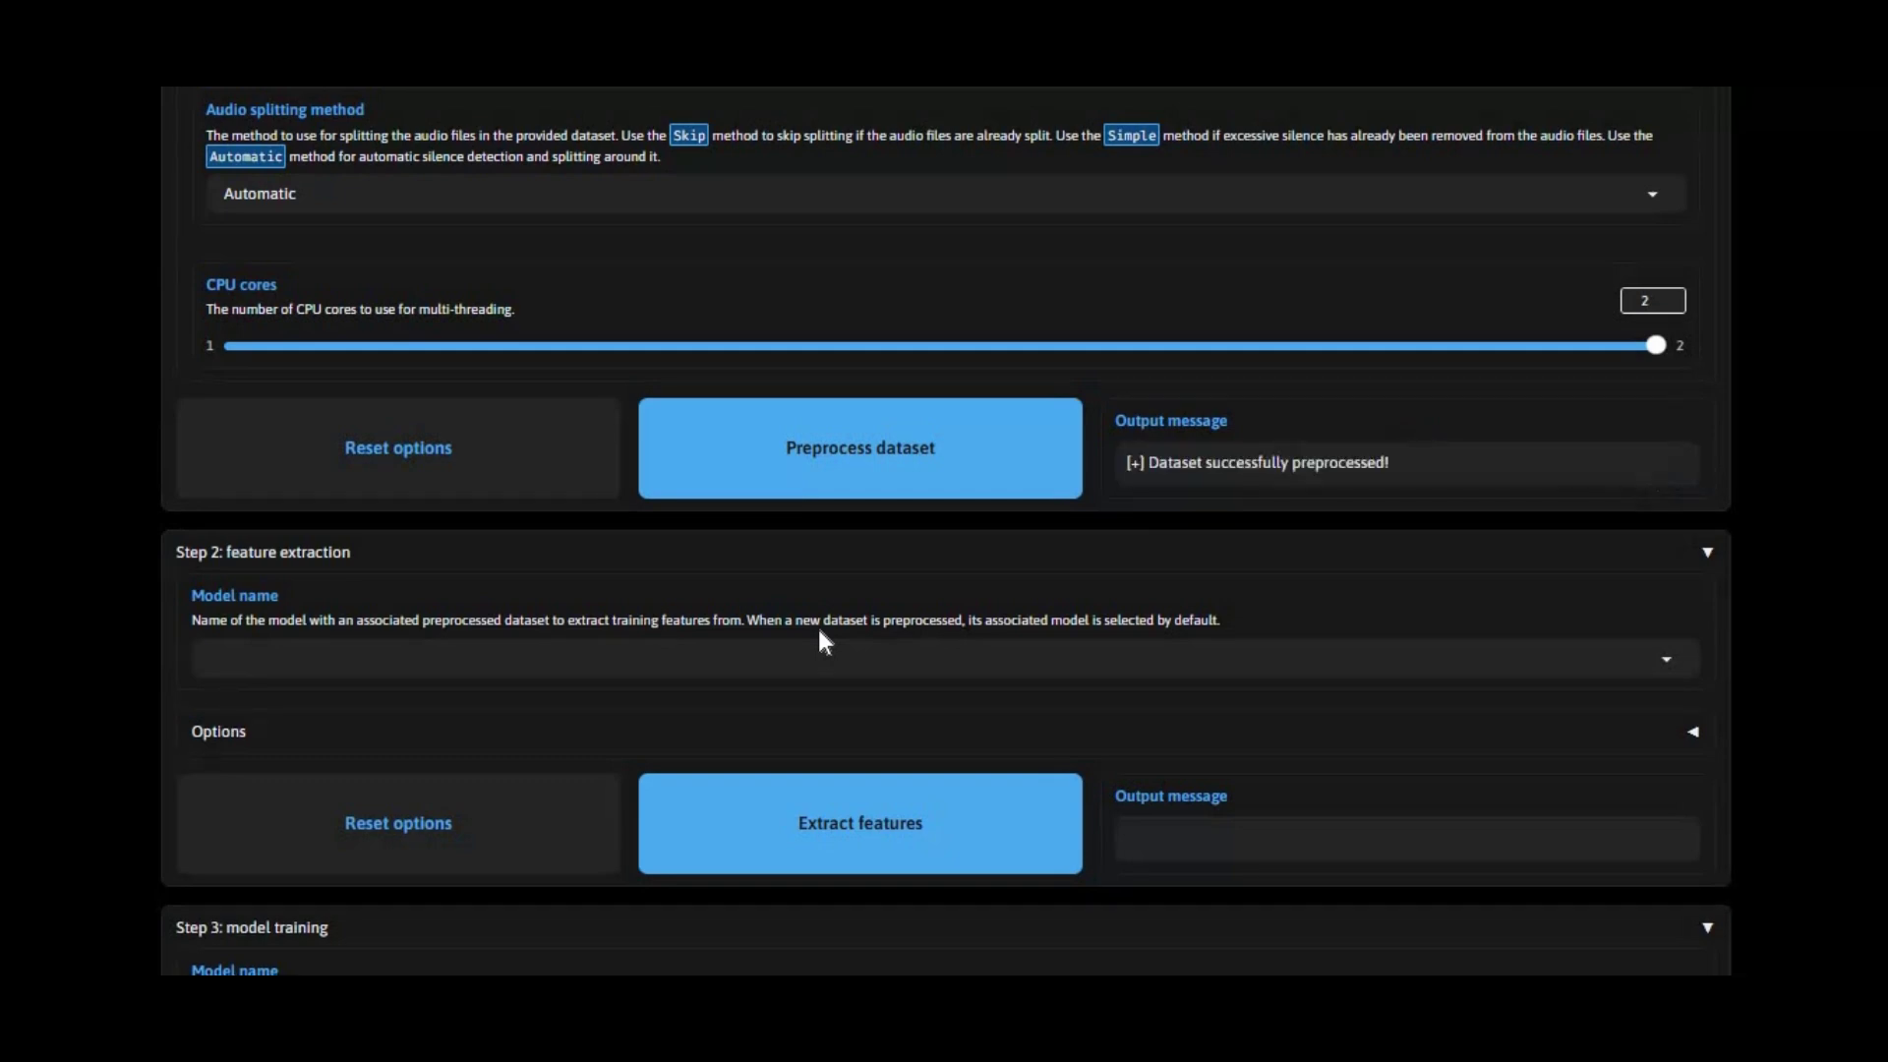
# Confirm model name my for feature extraction and expand the Step 2 options.
pyautogui.moveTo(1390, 462); pyautogui.dragTo(1131, 462)
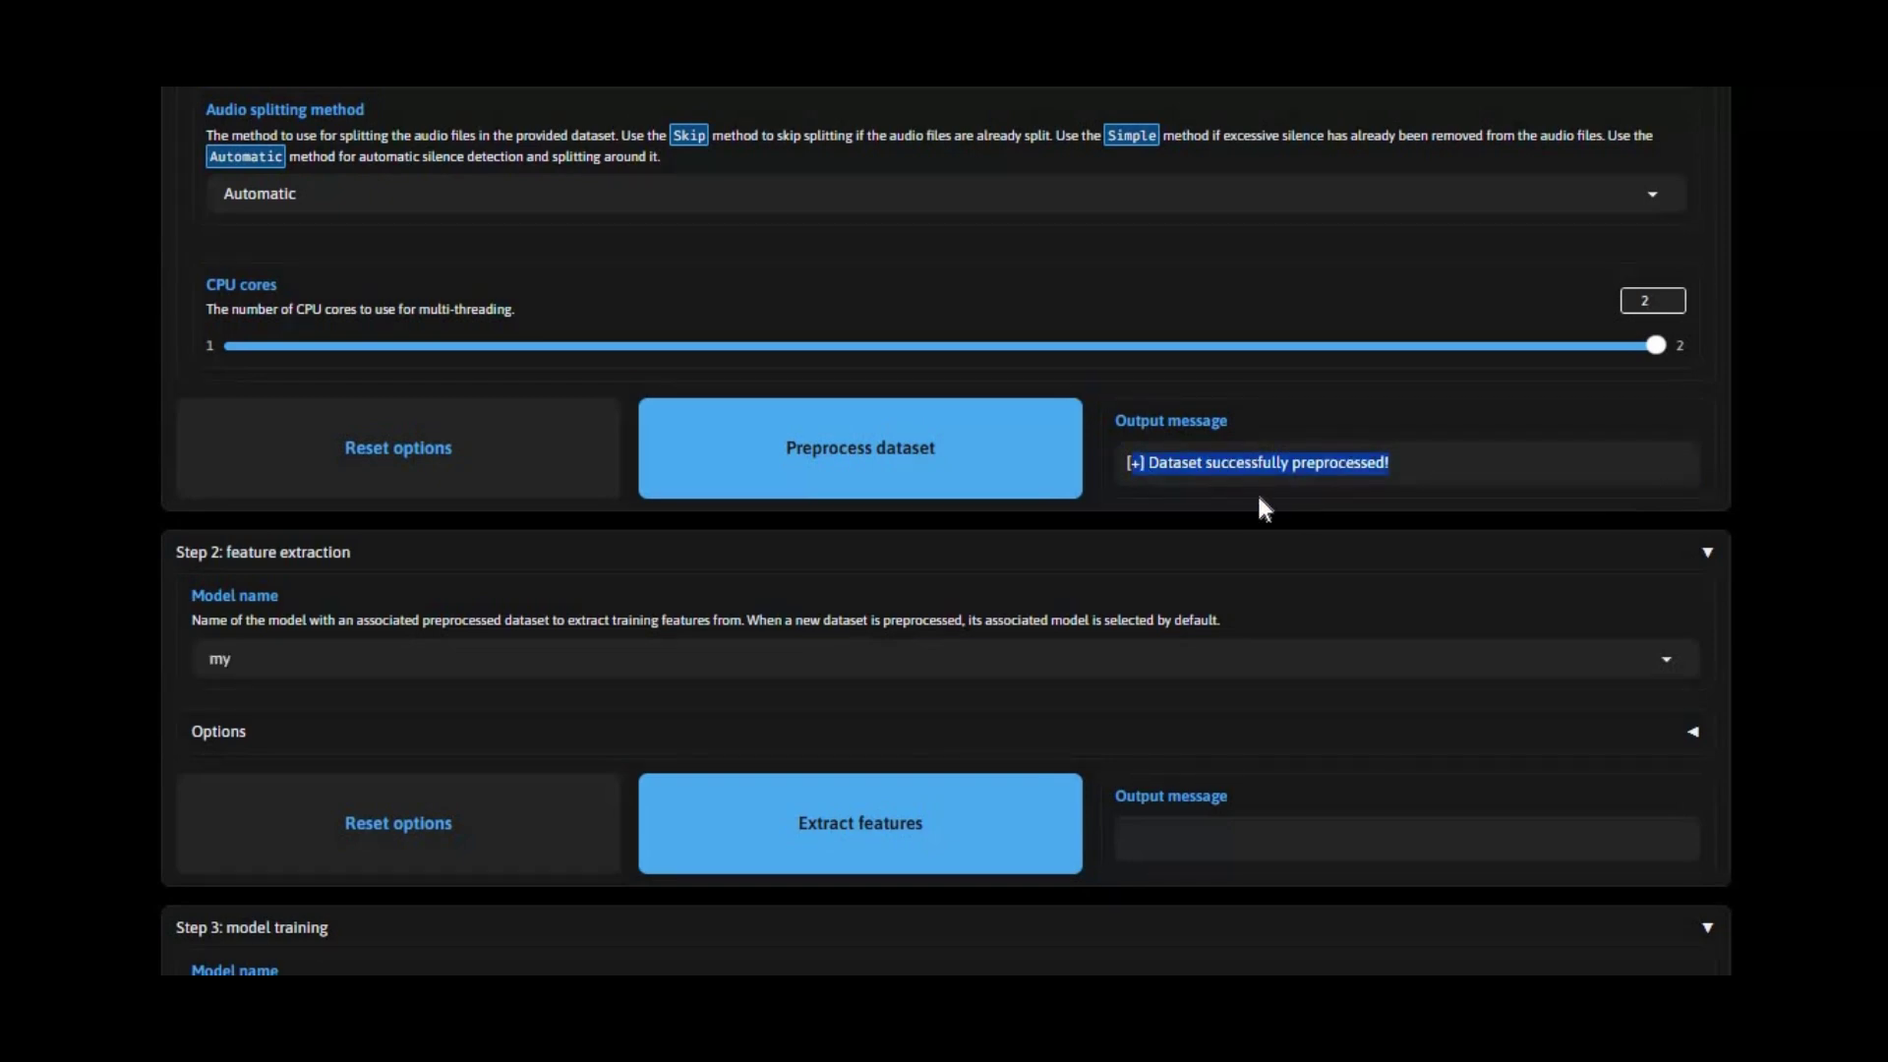
pyautogui.click(286, 661)
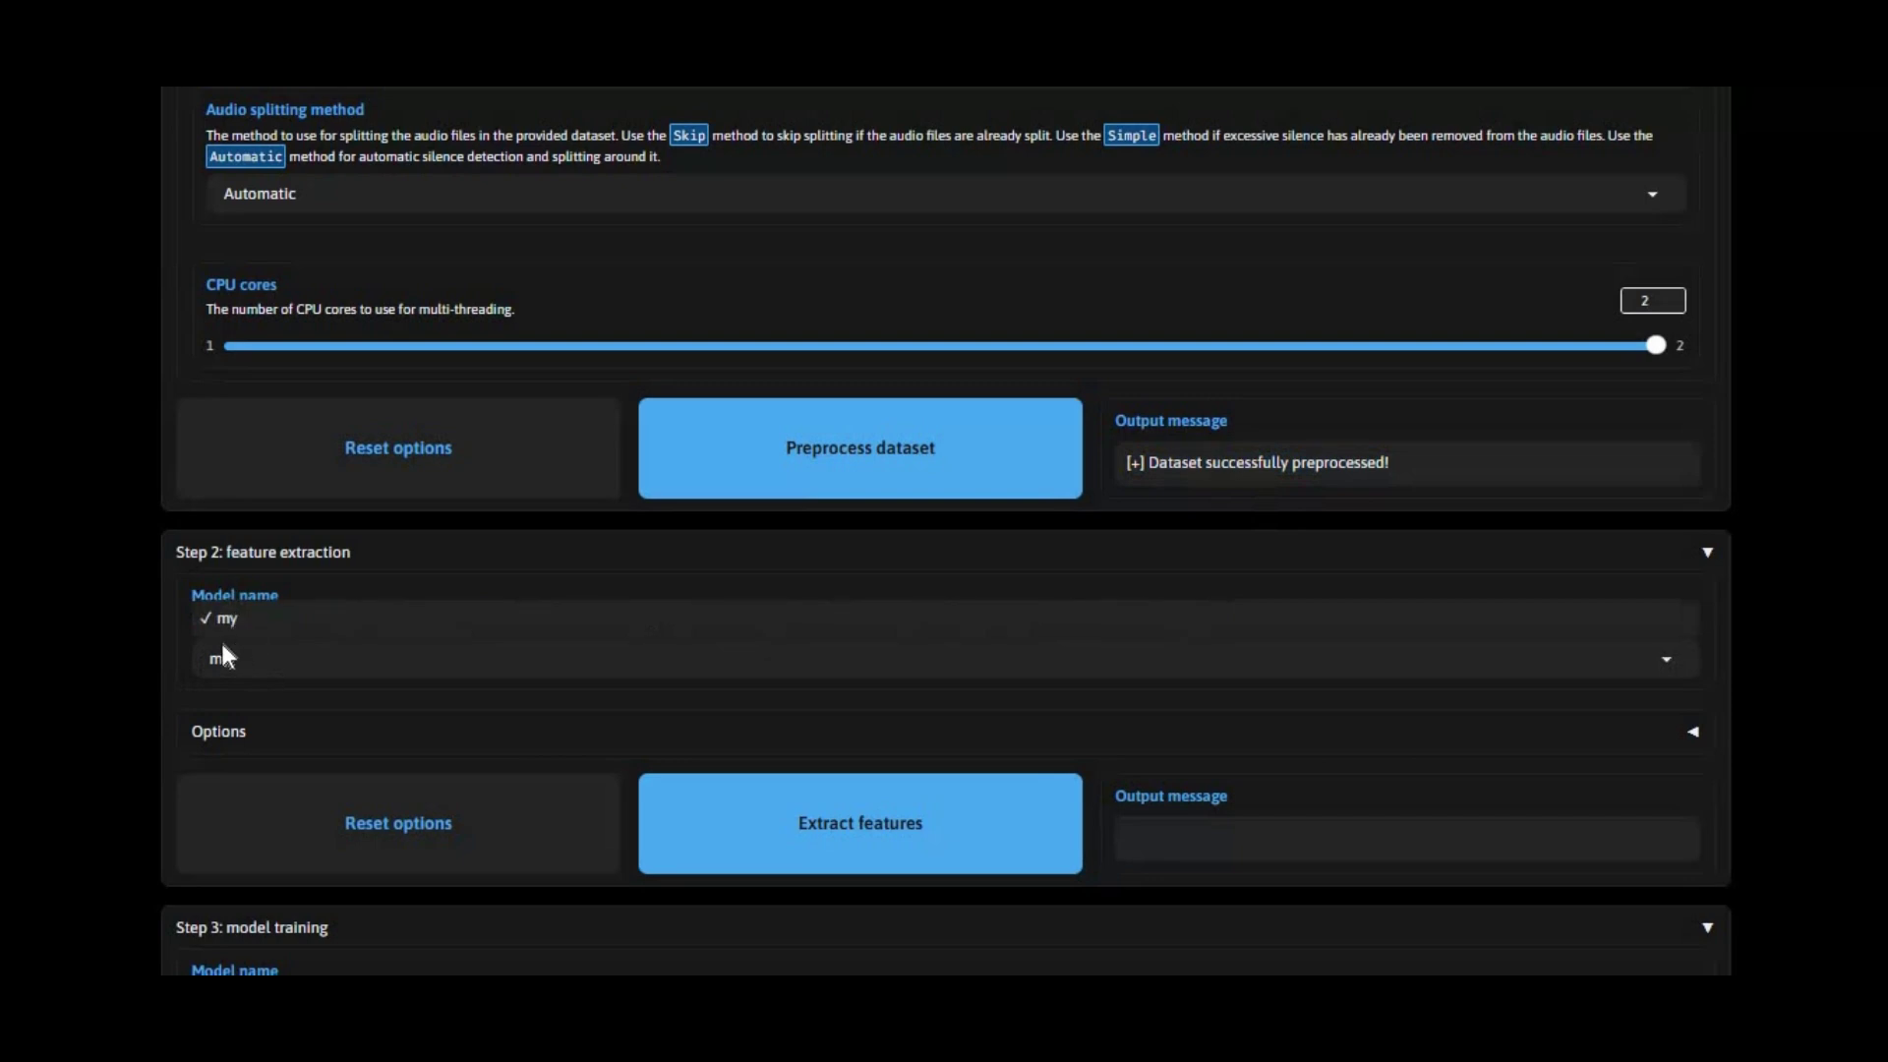
pyautogui.click(280, 736)
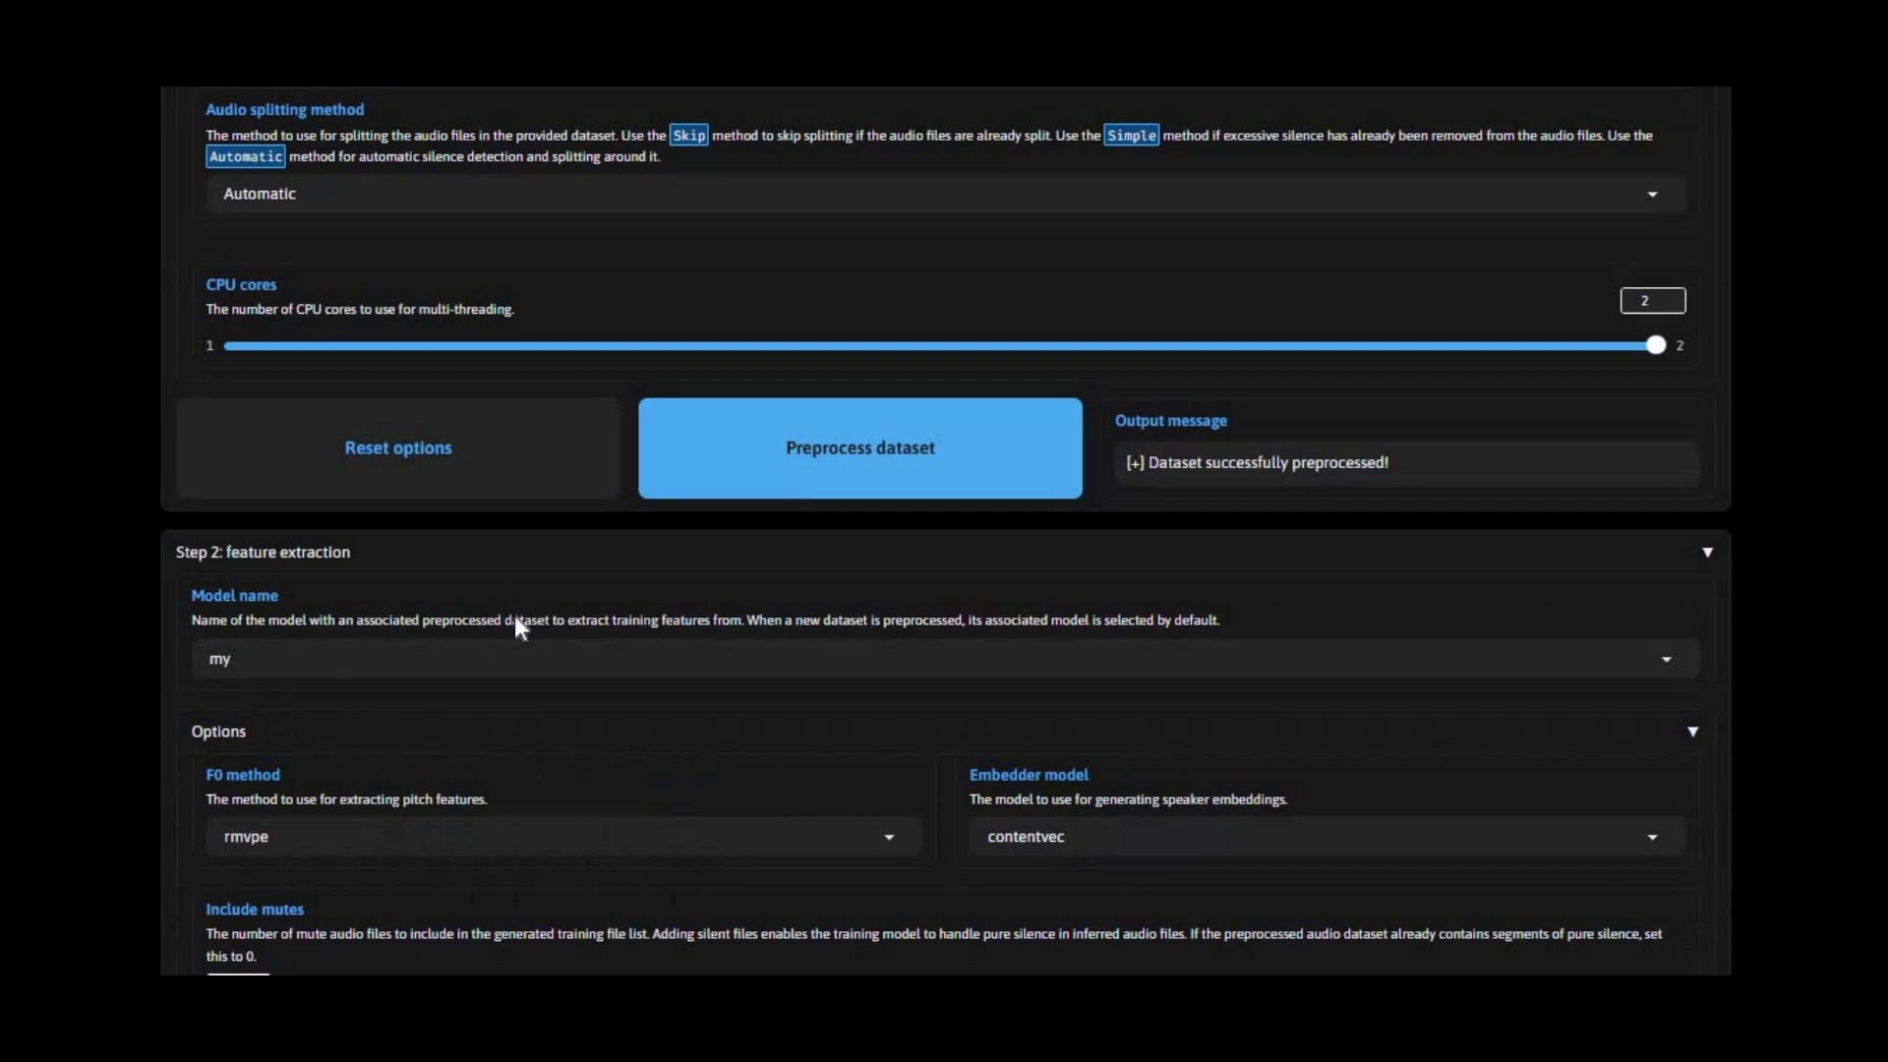
pyautogui.scroll(-2, 324, 721)
# Keep rmvpe pitch extraction and the contentvec embedder, then start extracting features.
pyautogui.click(360, 701)
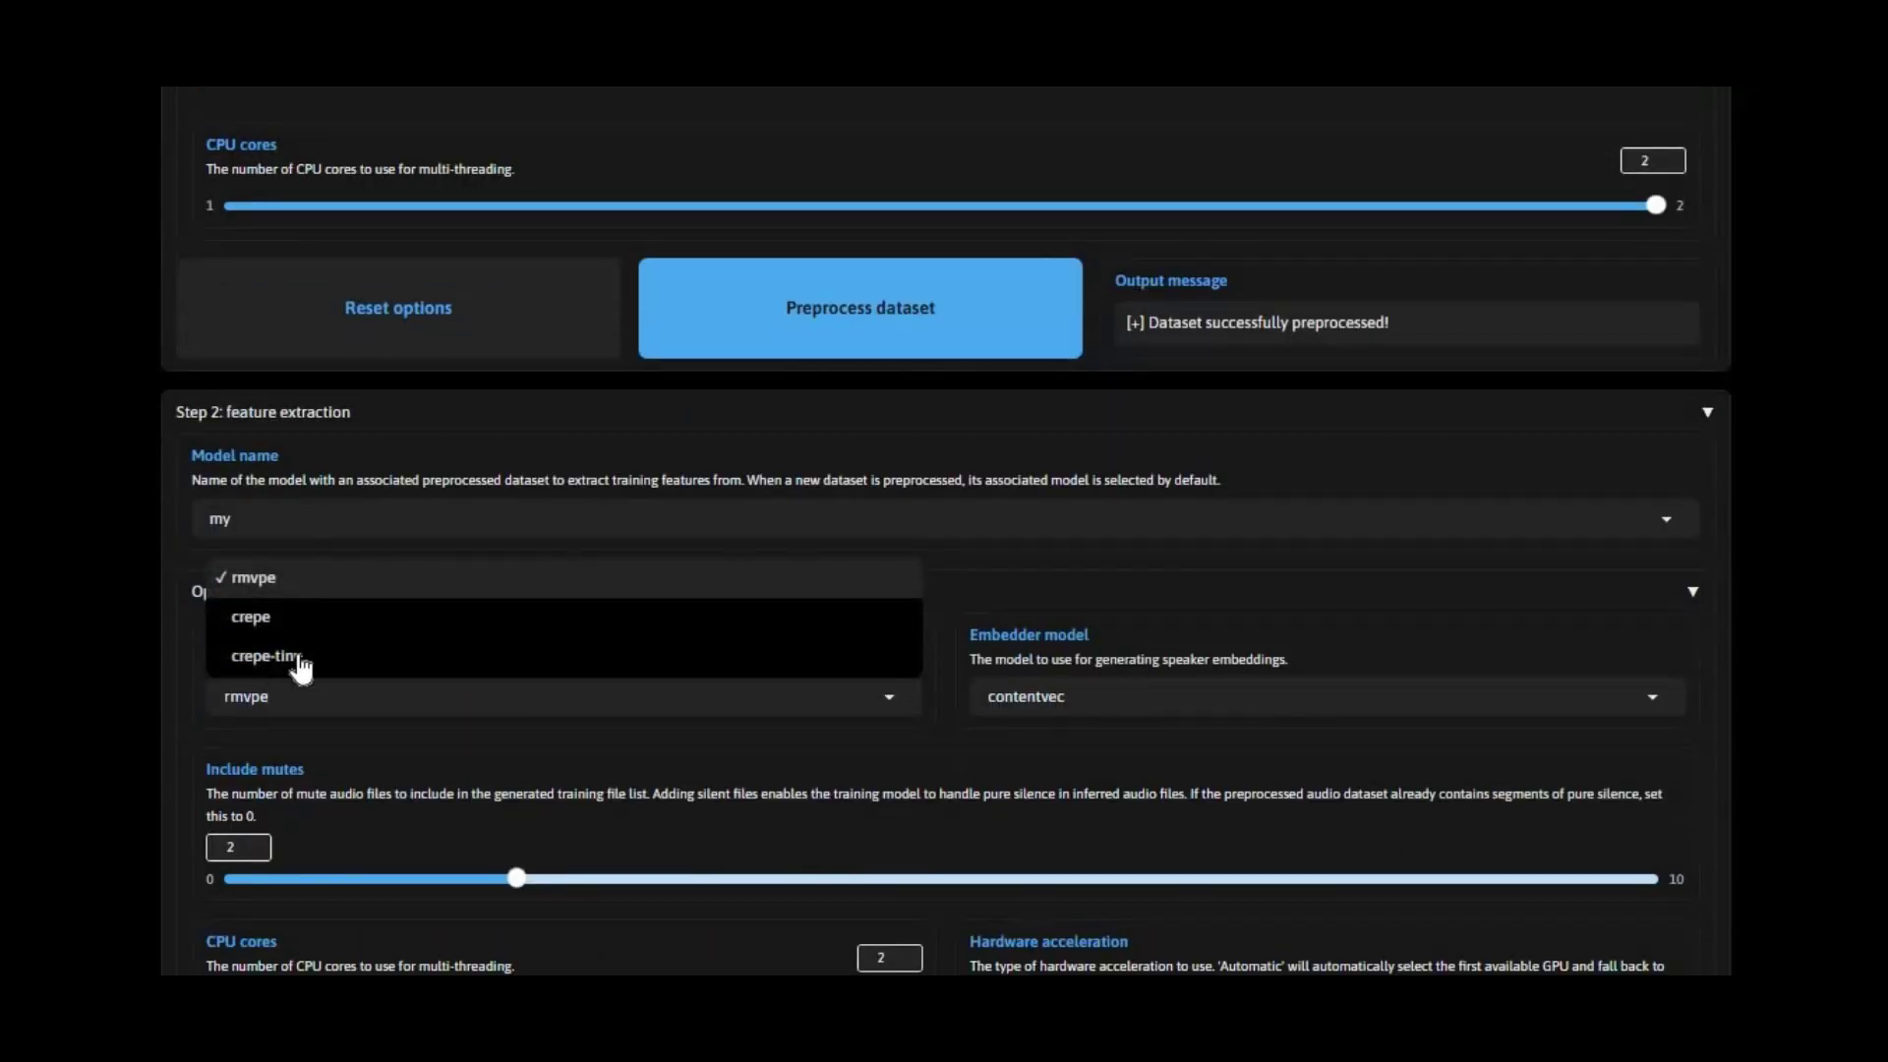
pyautogui.click(263, 580)
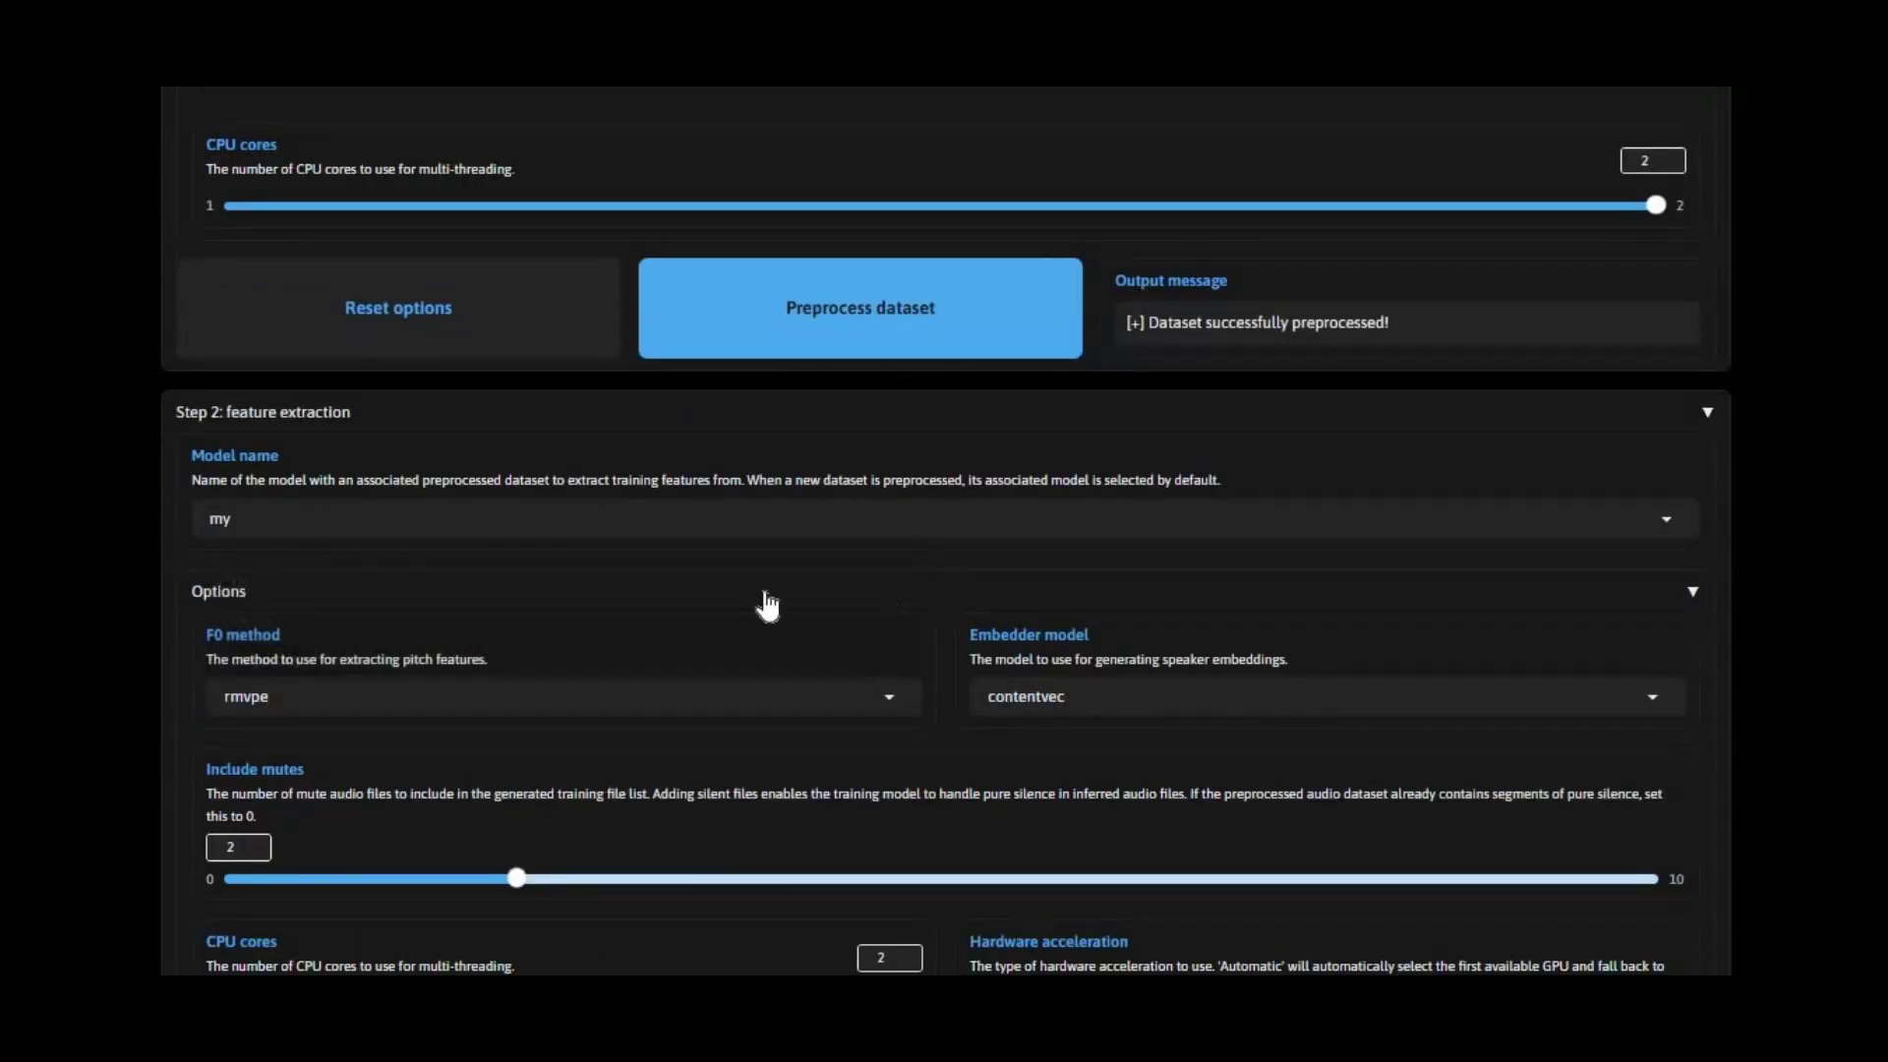
pyautogui.click(1060, 694)
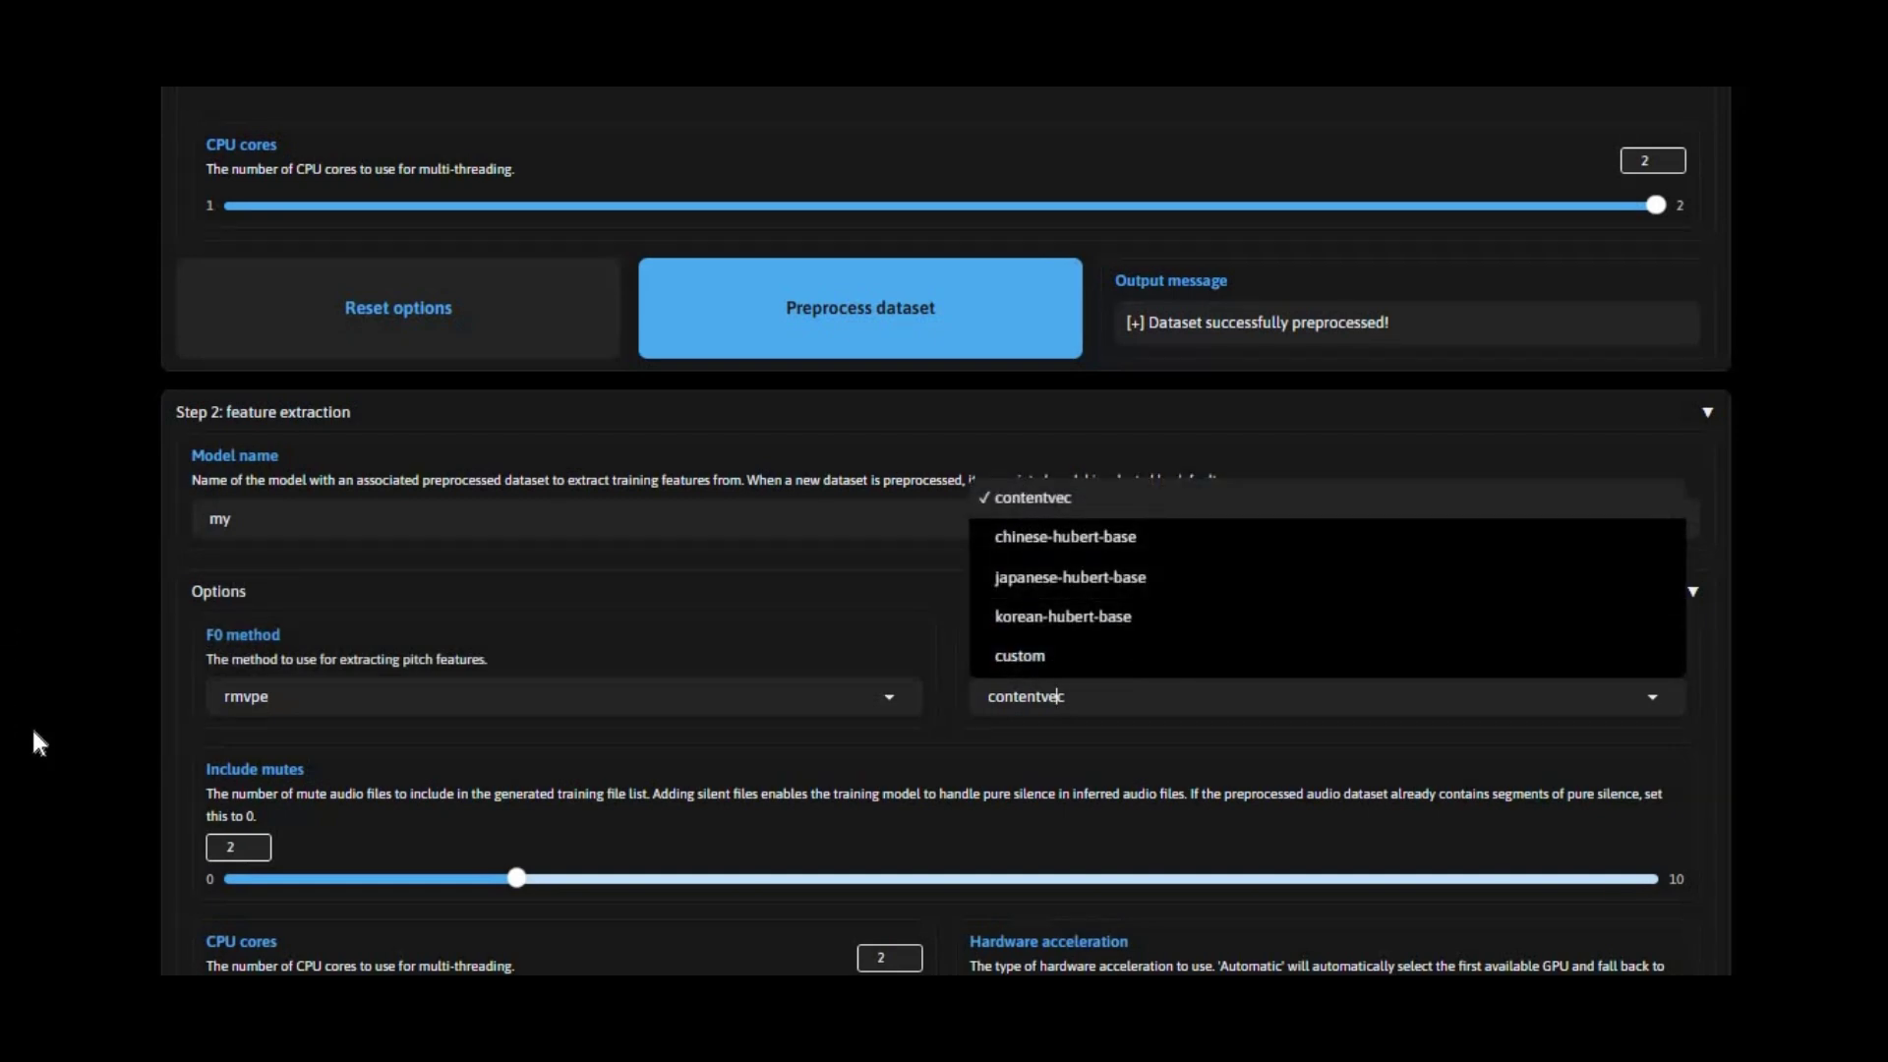
pyautogui.click(1039, 509)
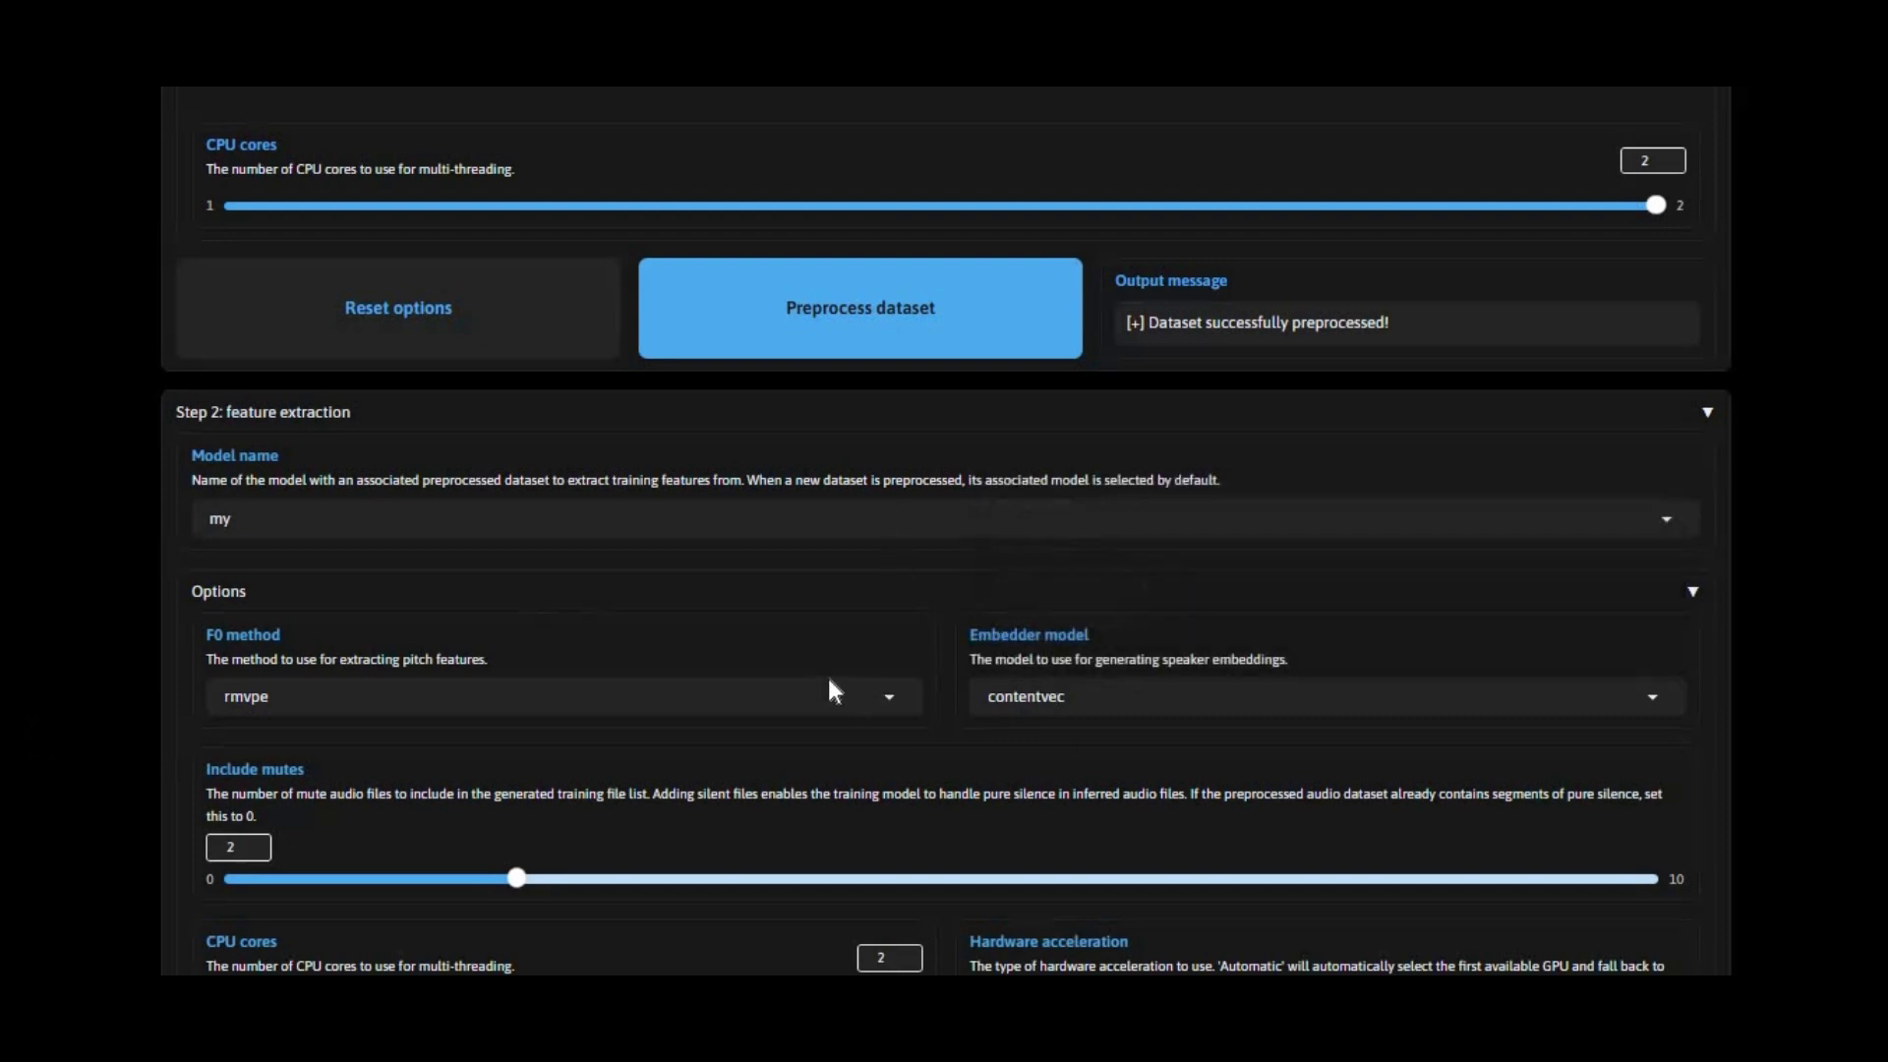
pyautogui.scroll(-3, 830, 682)
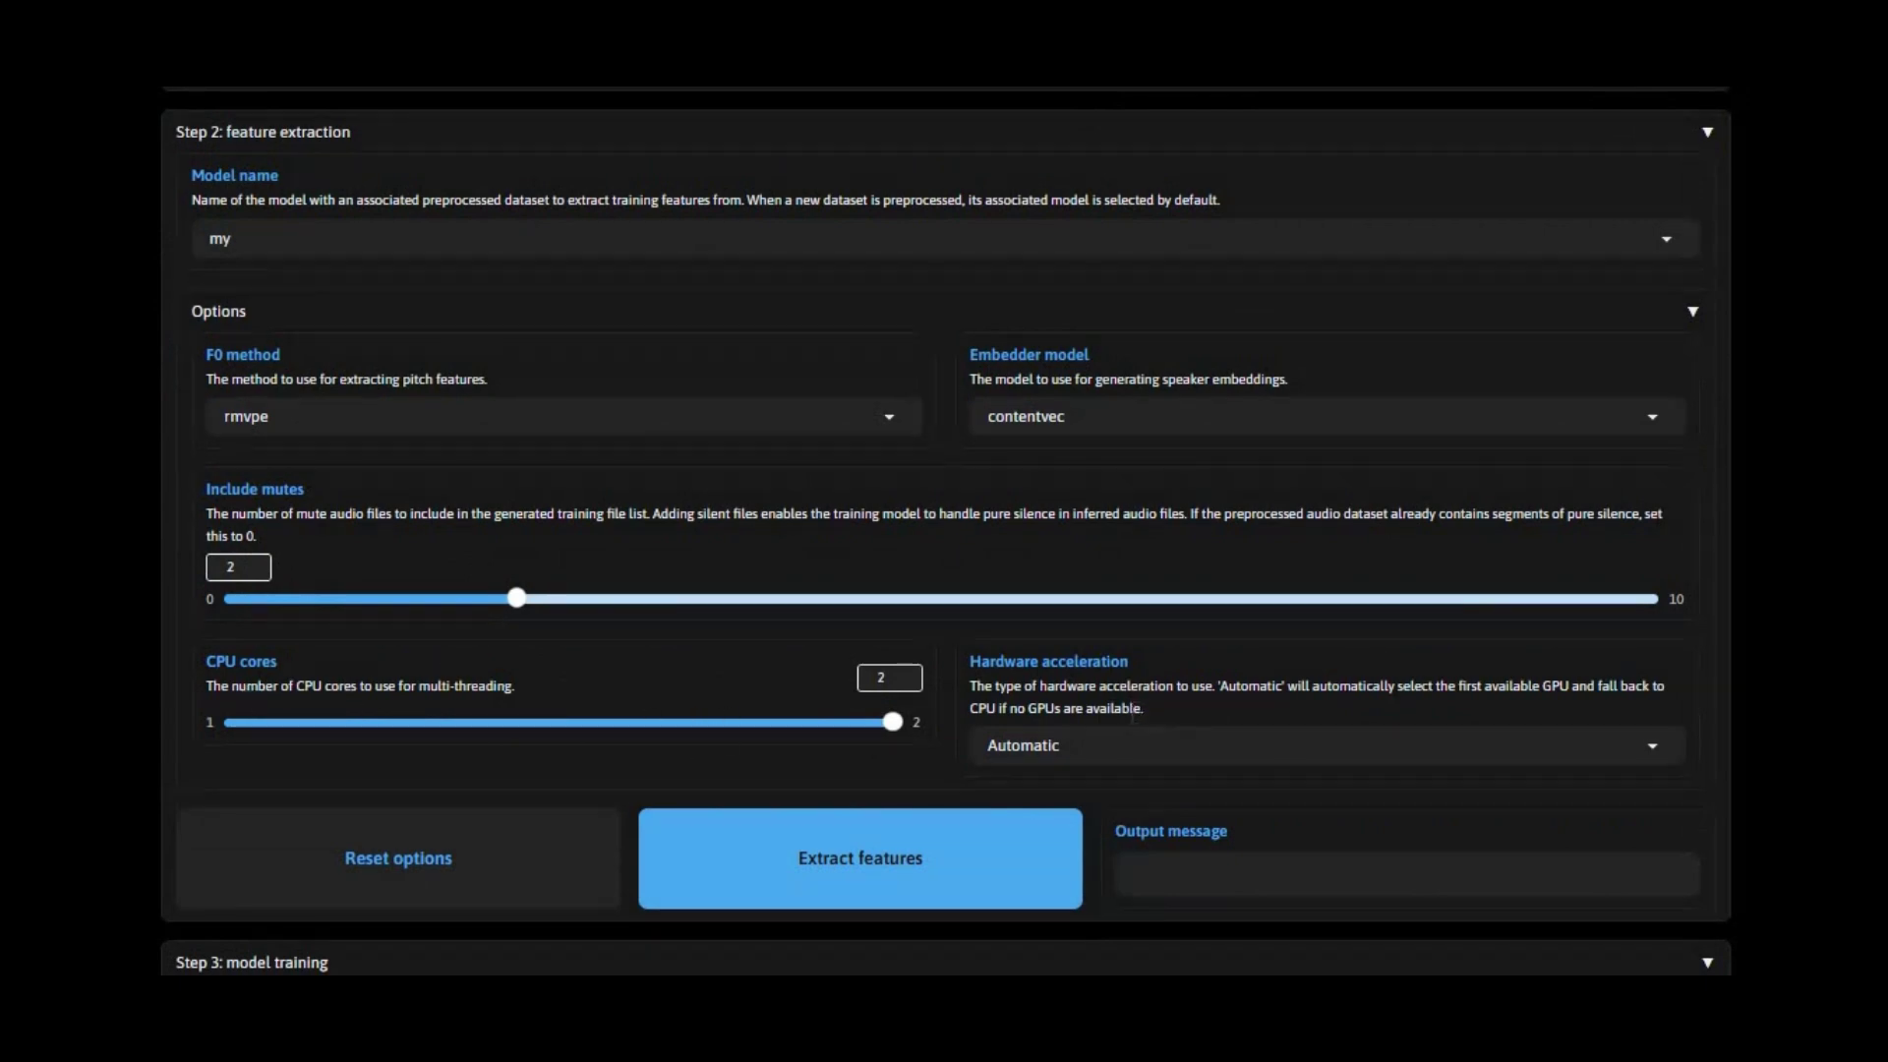
pyautogui.scroll(-2, 1012, 725)
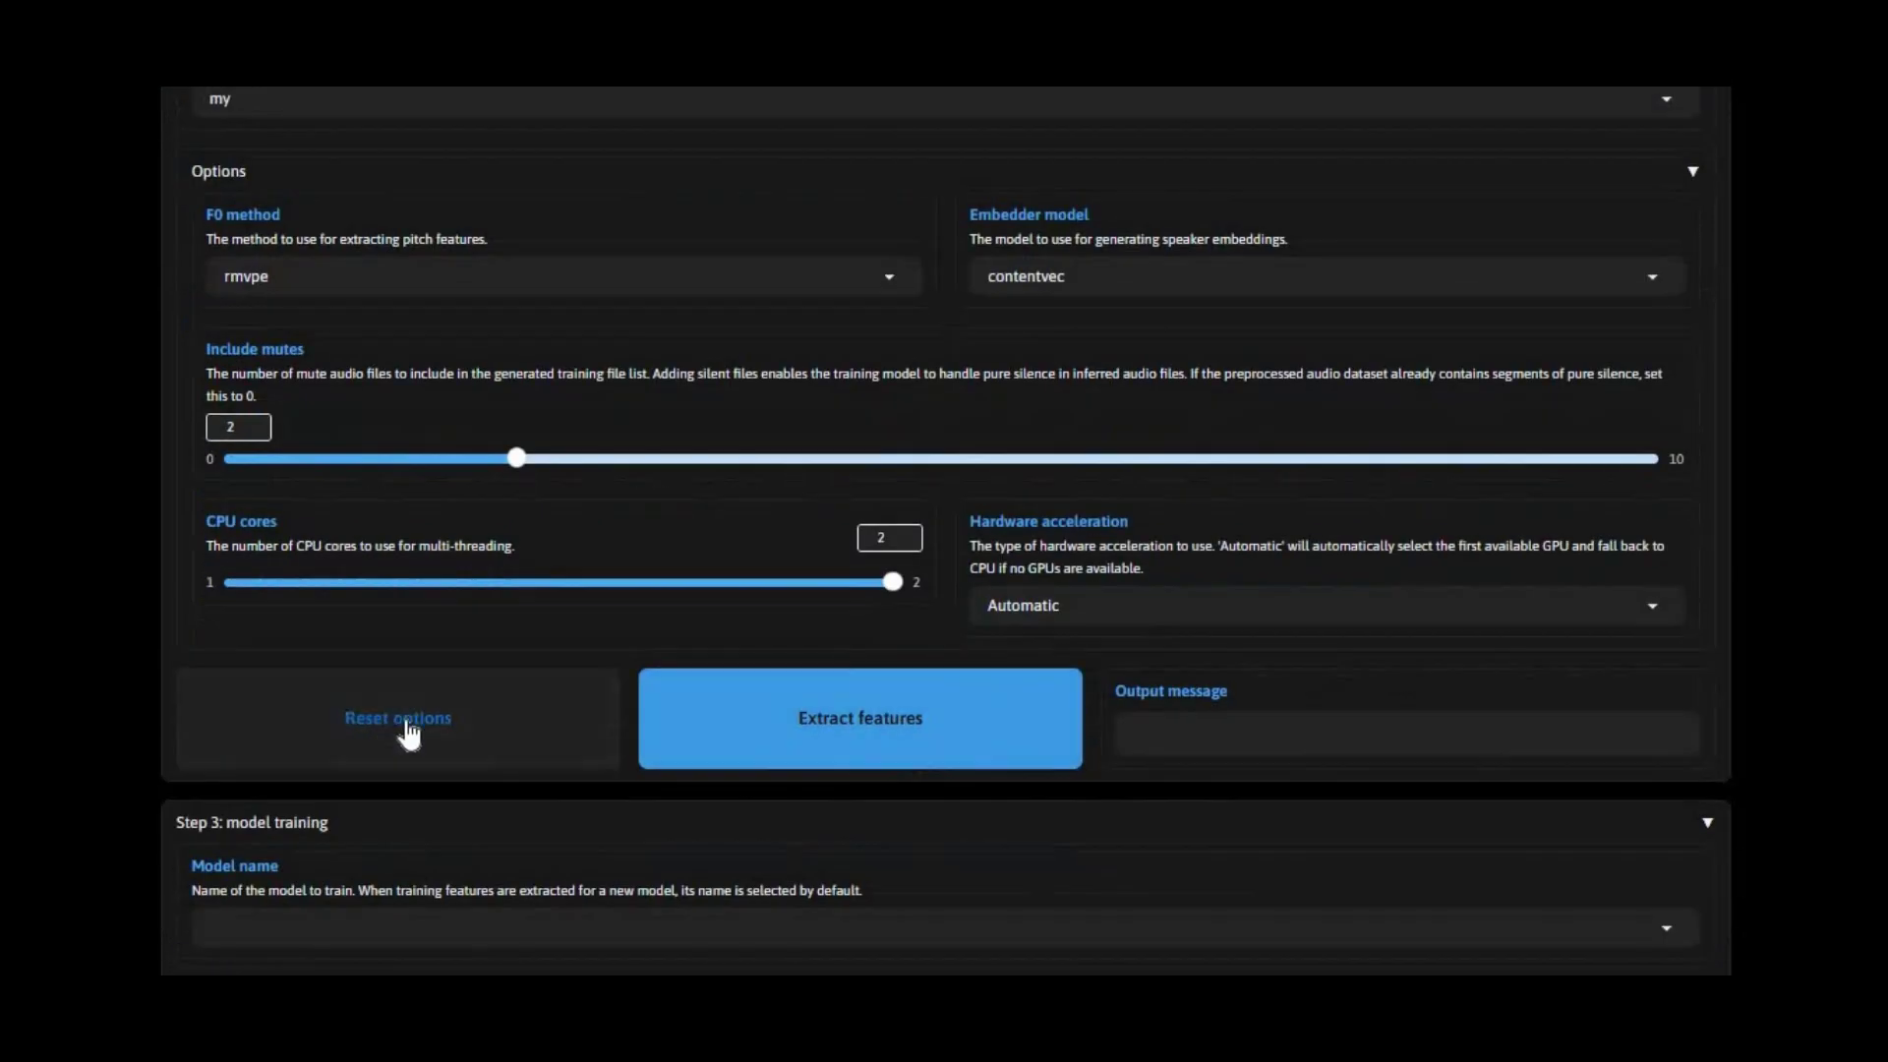
pyautogui.click(866, 752)
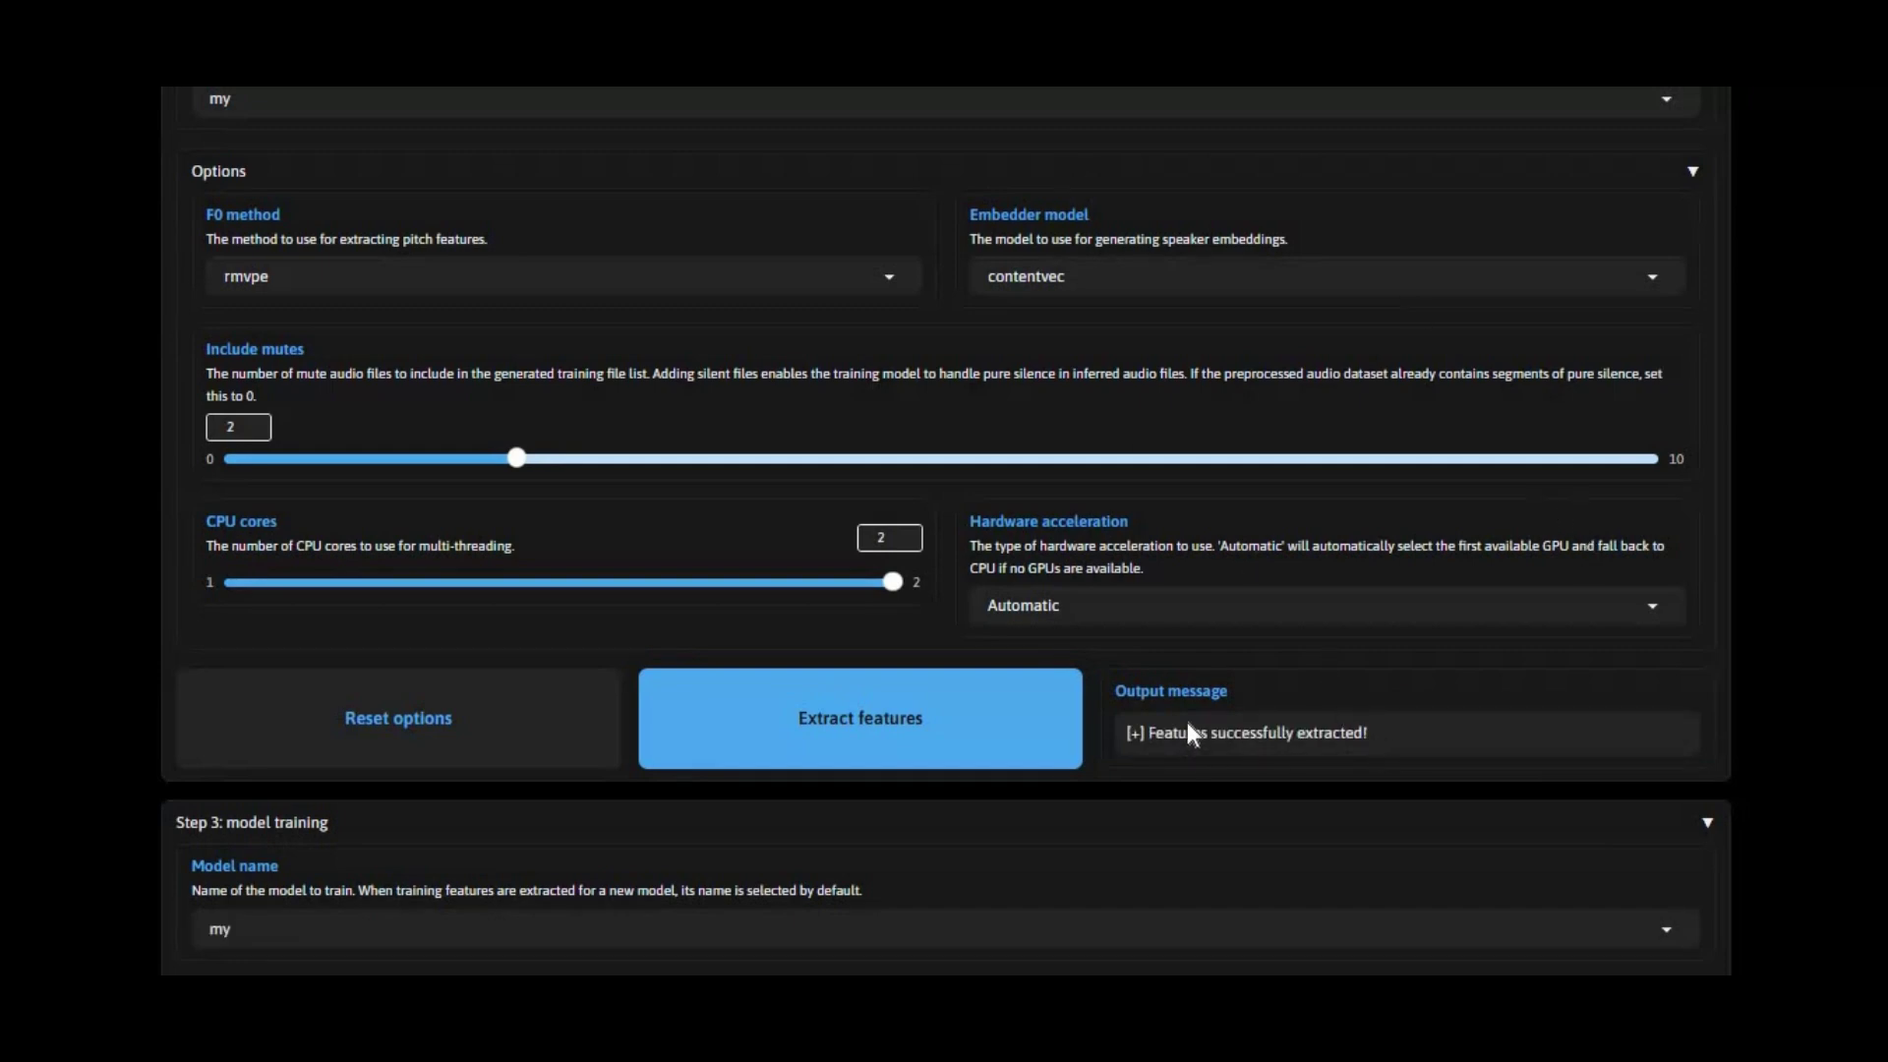
# Wait for Features successfully extracted, then scroll to Step 3 with model my selected.
pyautogui.scroll(-3, 391, 652)
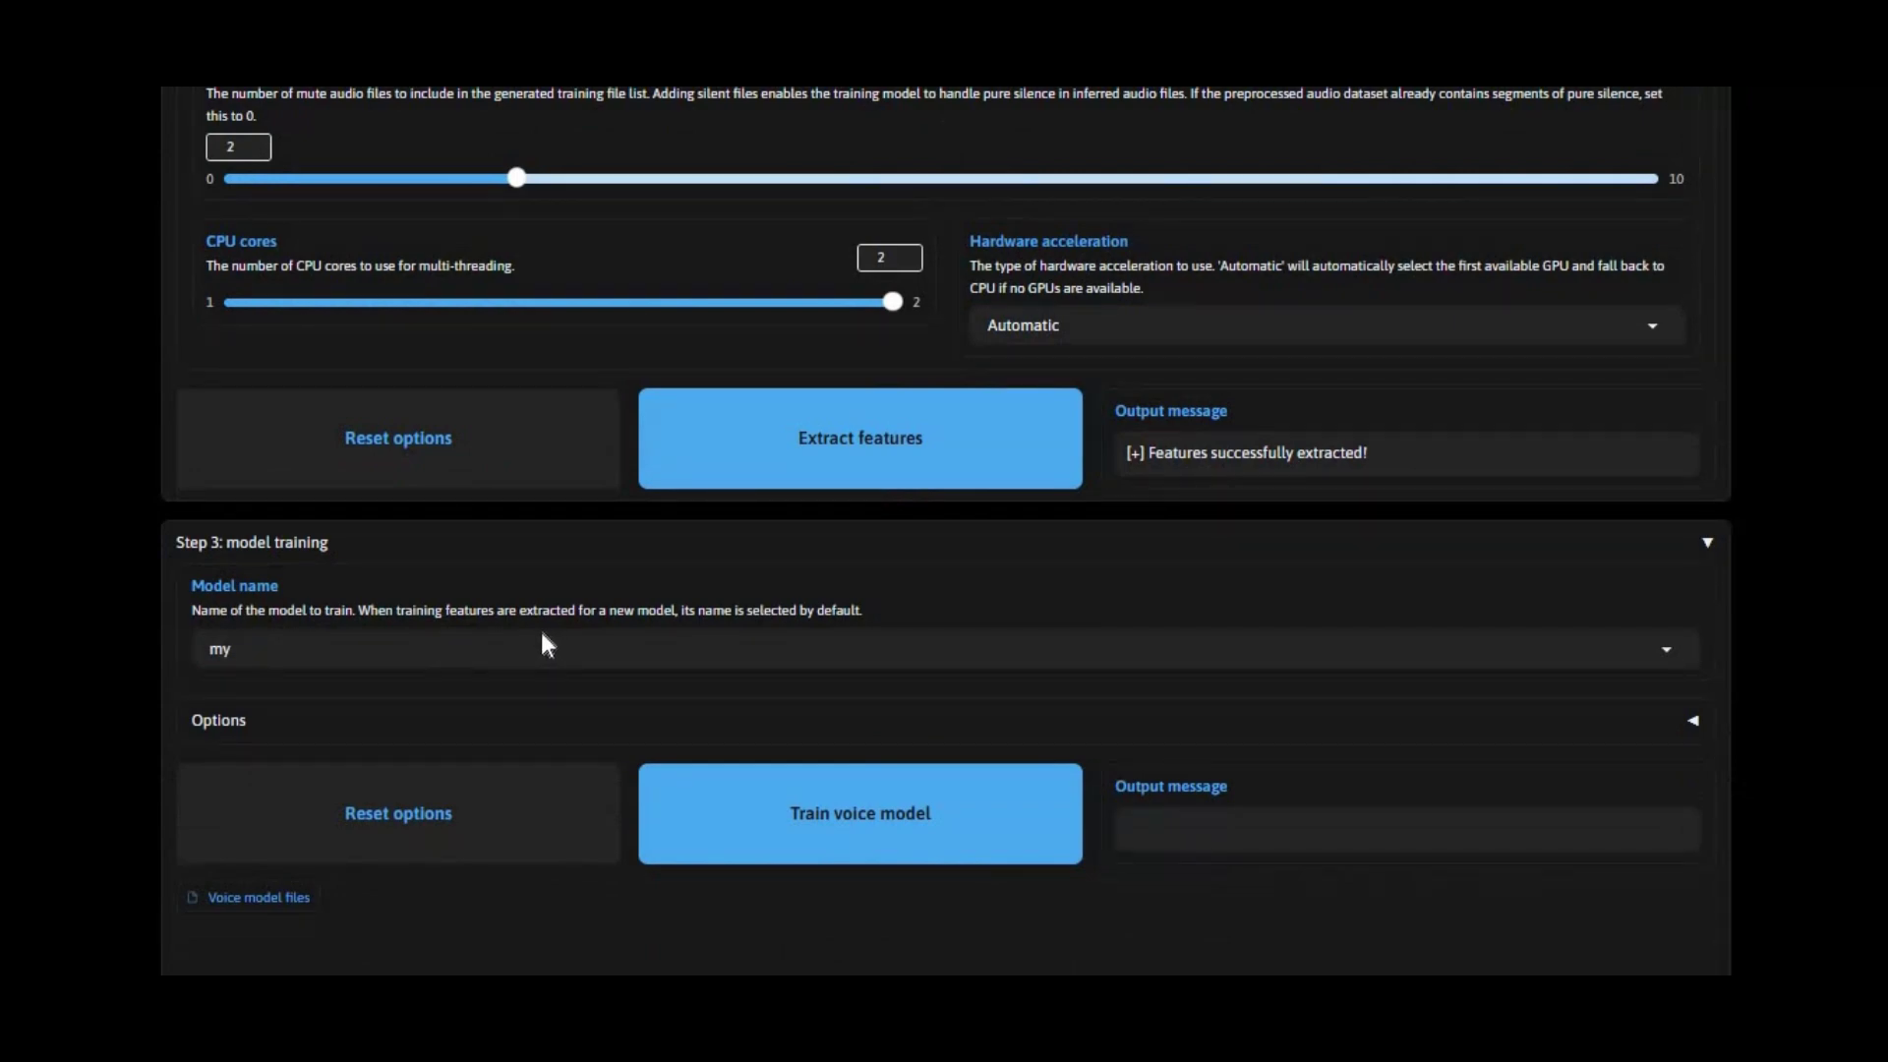
# Expand the training options and set Number of epochs to 800.
pyautogui.click(328, 702)
pyautogui.scroll(-3, 499, 640)
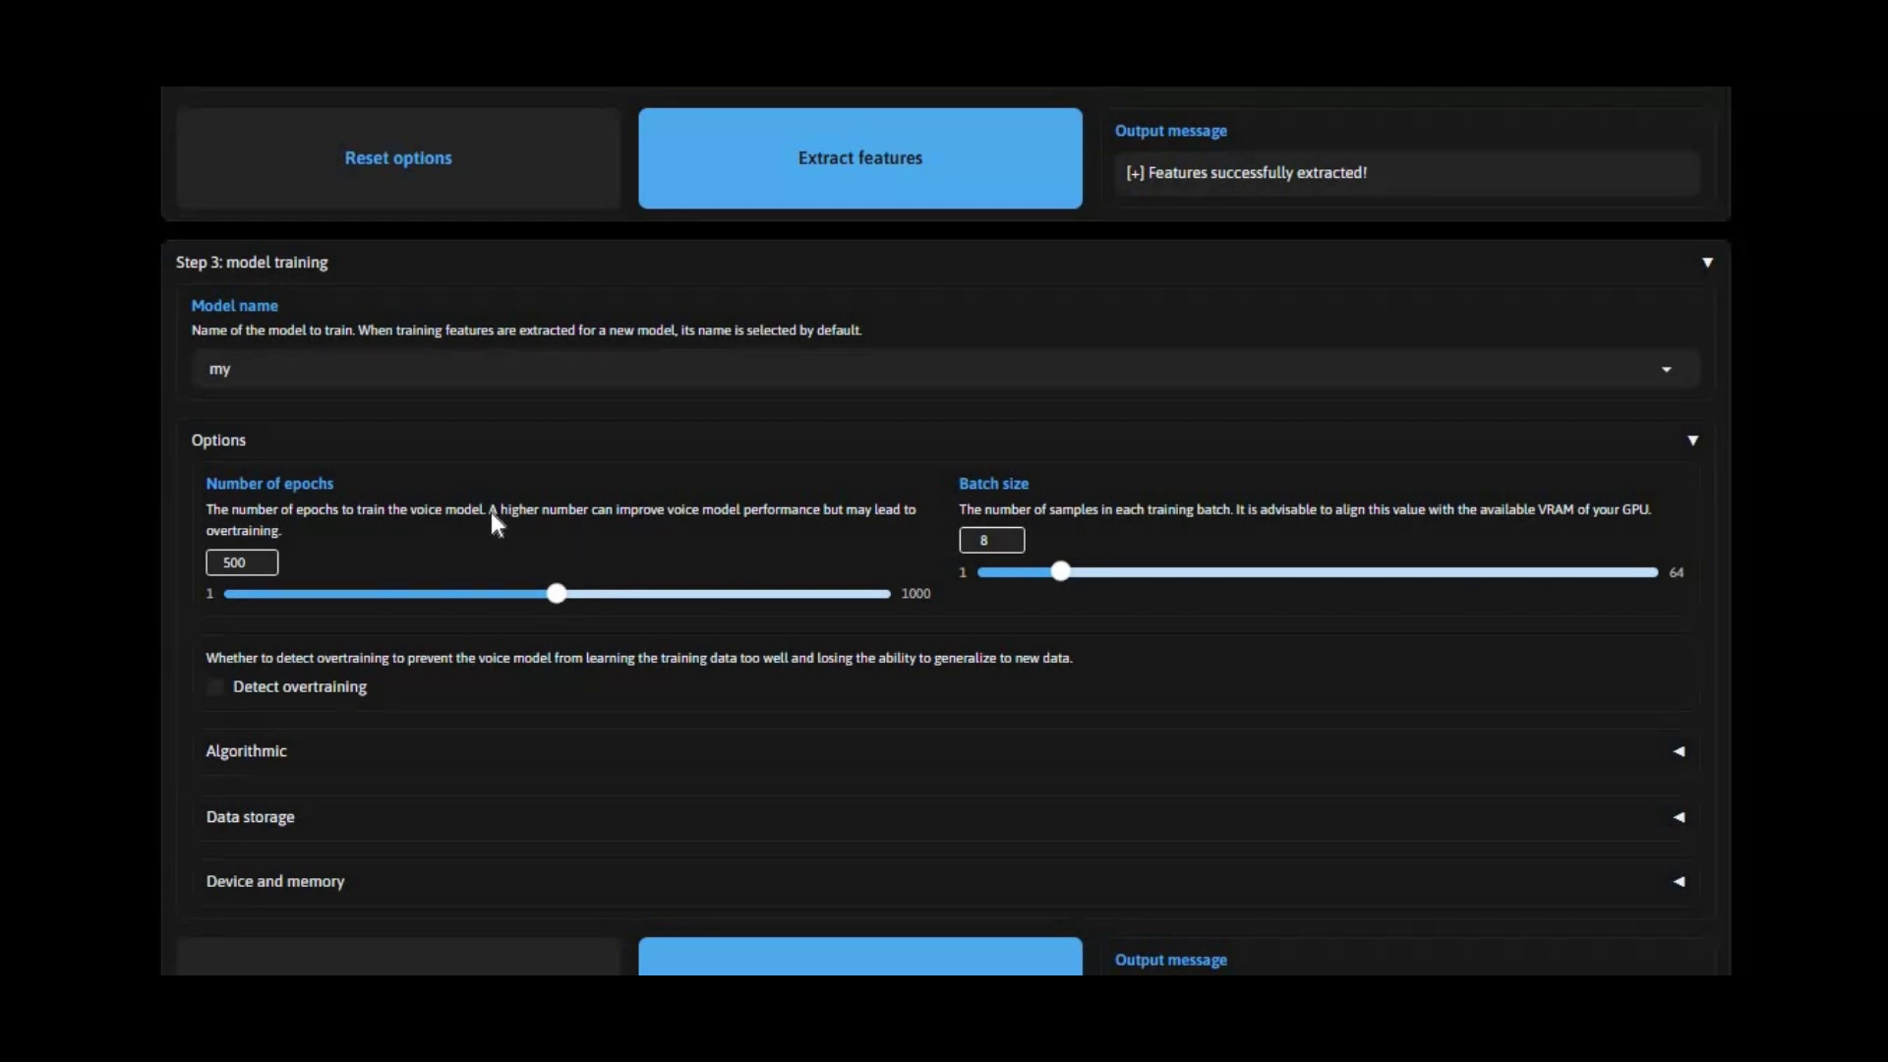
pyautogui.moveTo(497, 510); pyautogui.dragTo(631, 509)
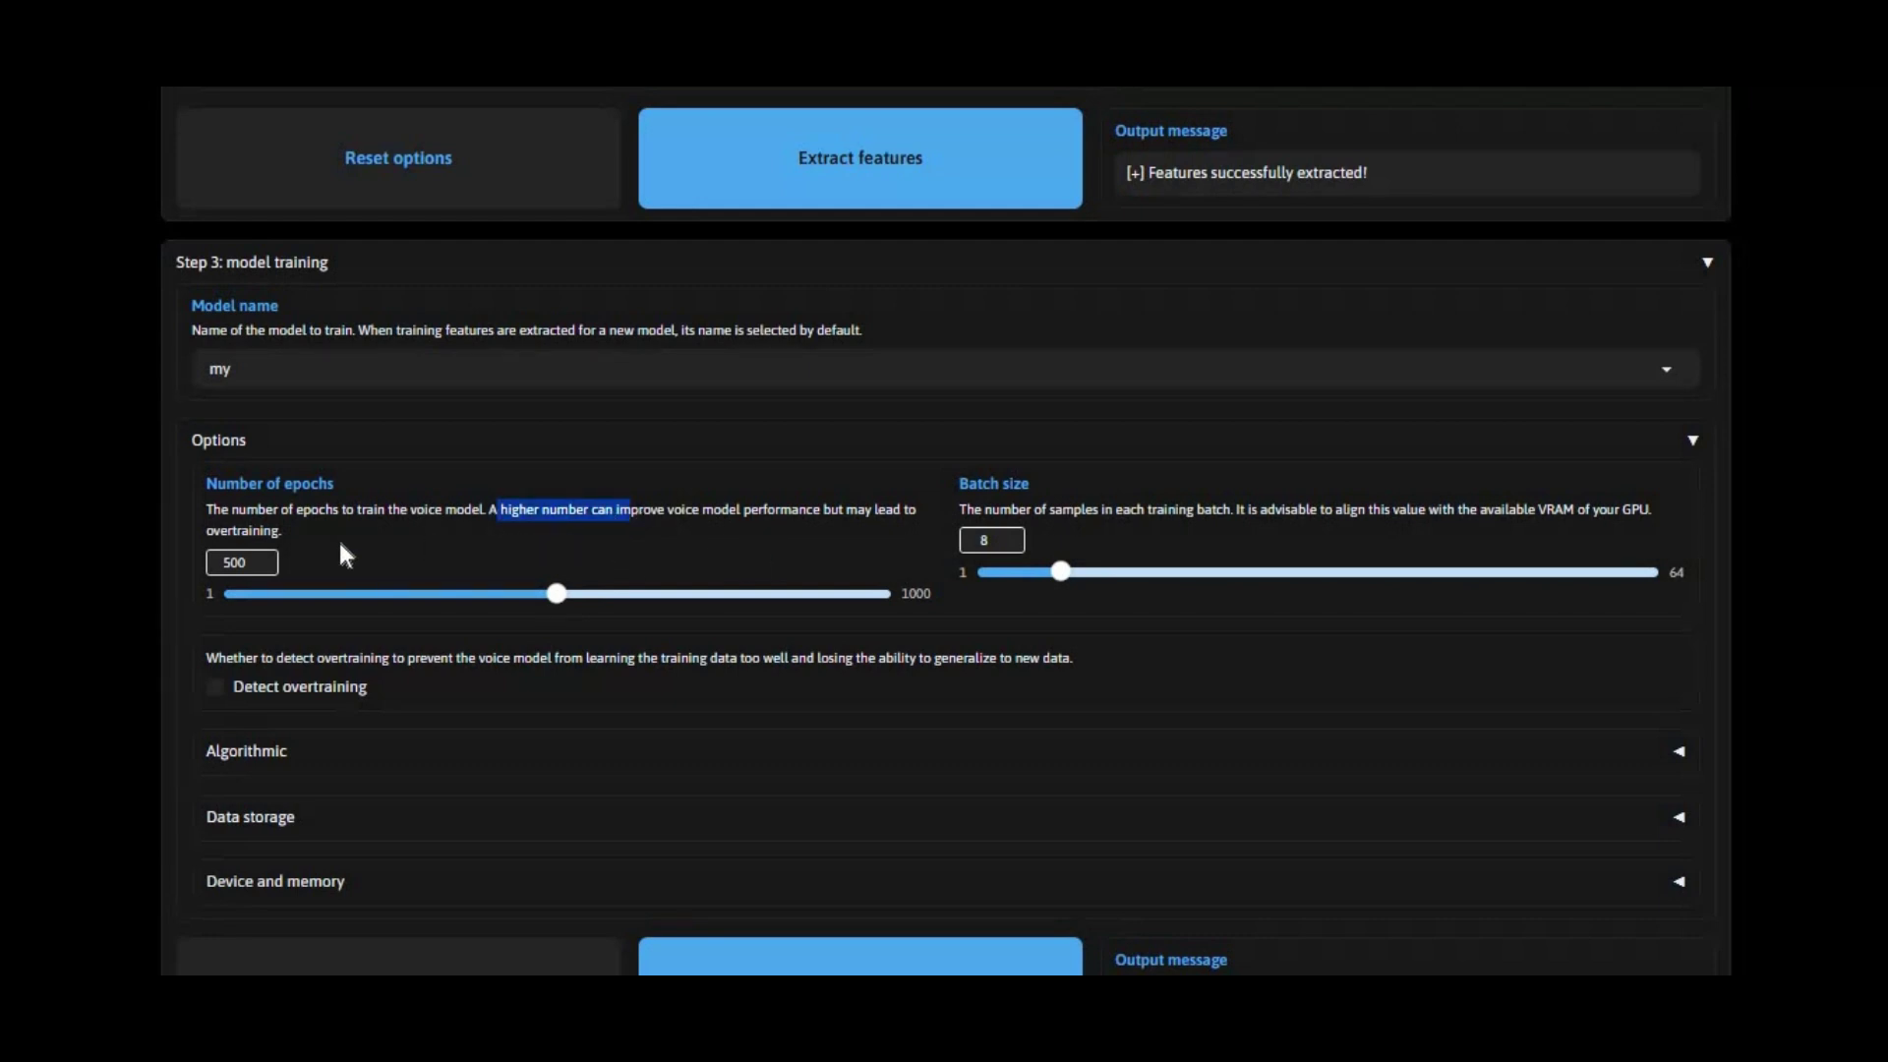
pyautogui.click(254, 563)
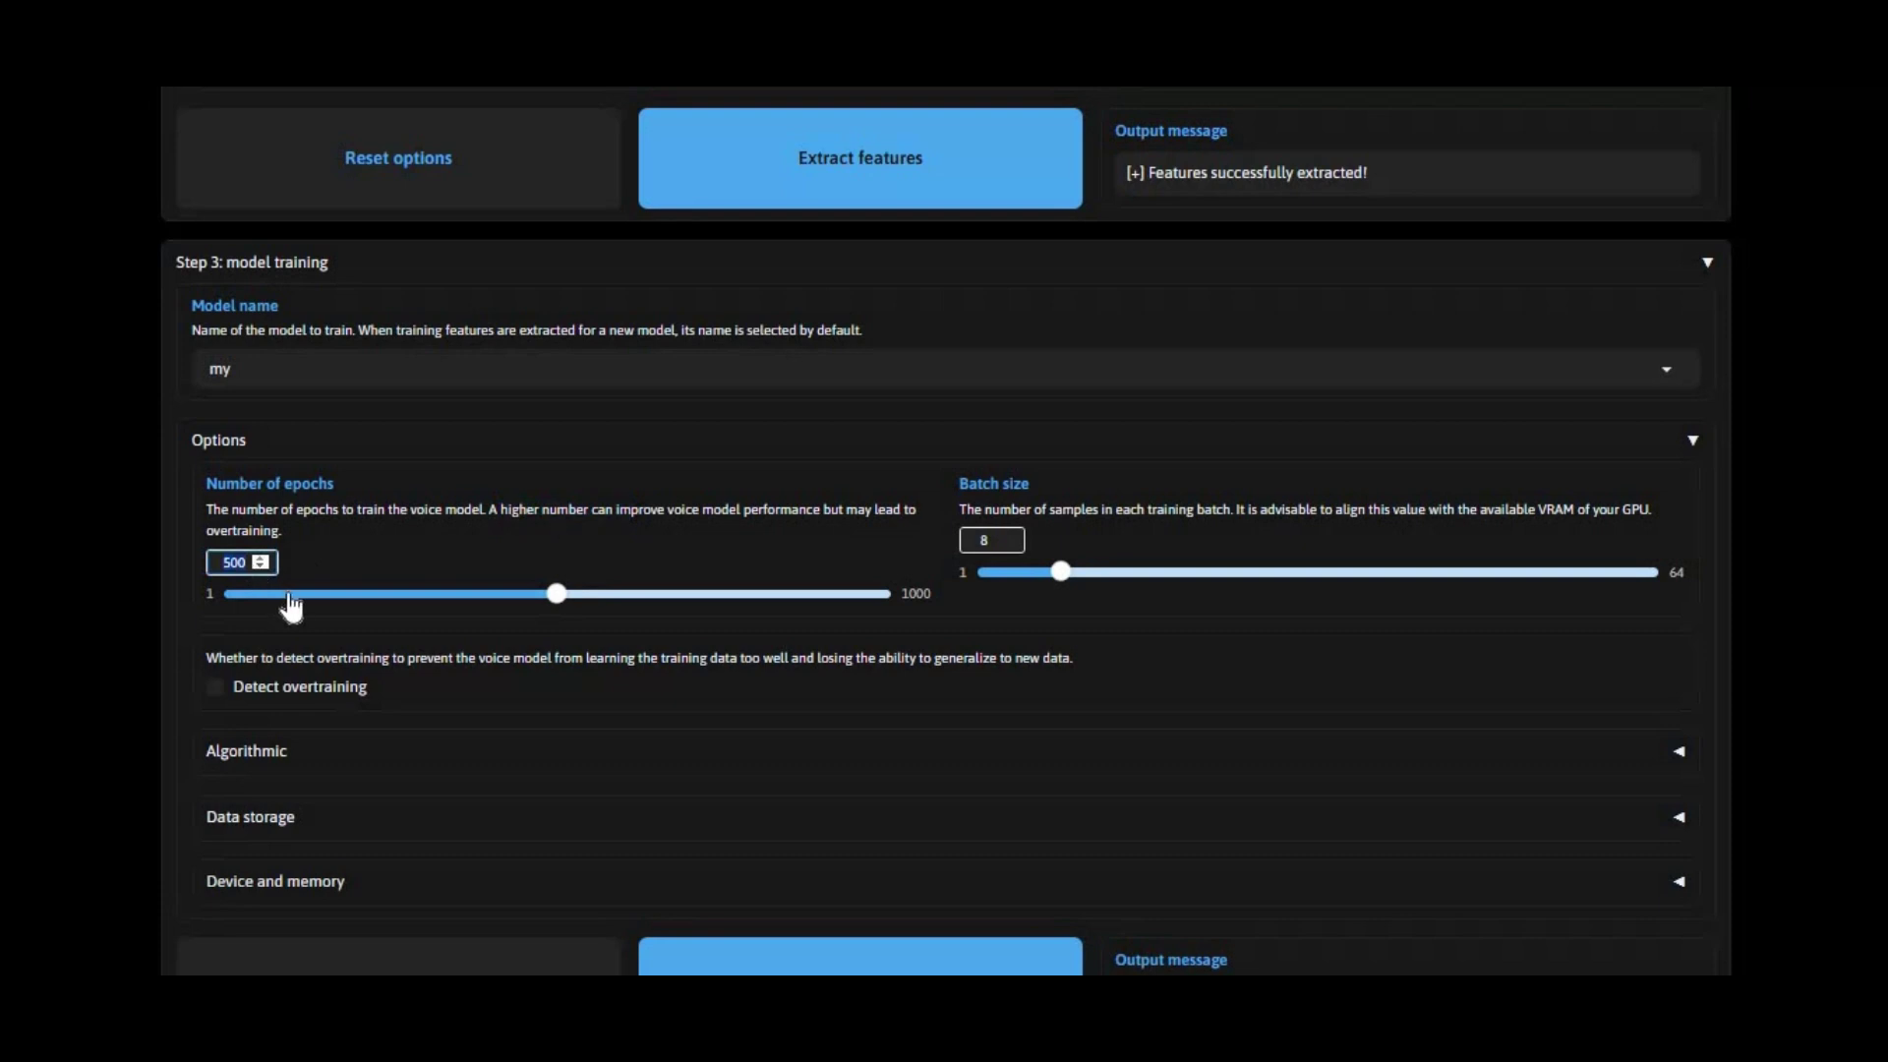
pyautogui.press('BackSpace')
pyautogui.press('BackSpace')
pyautogui.press('BackSpace')
pyautogui.write('800')
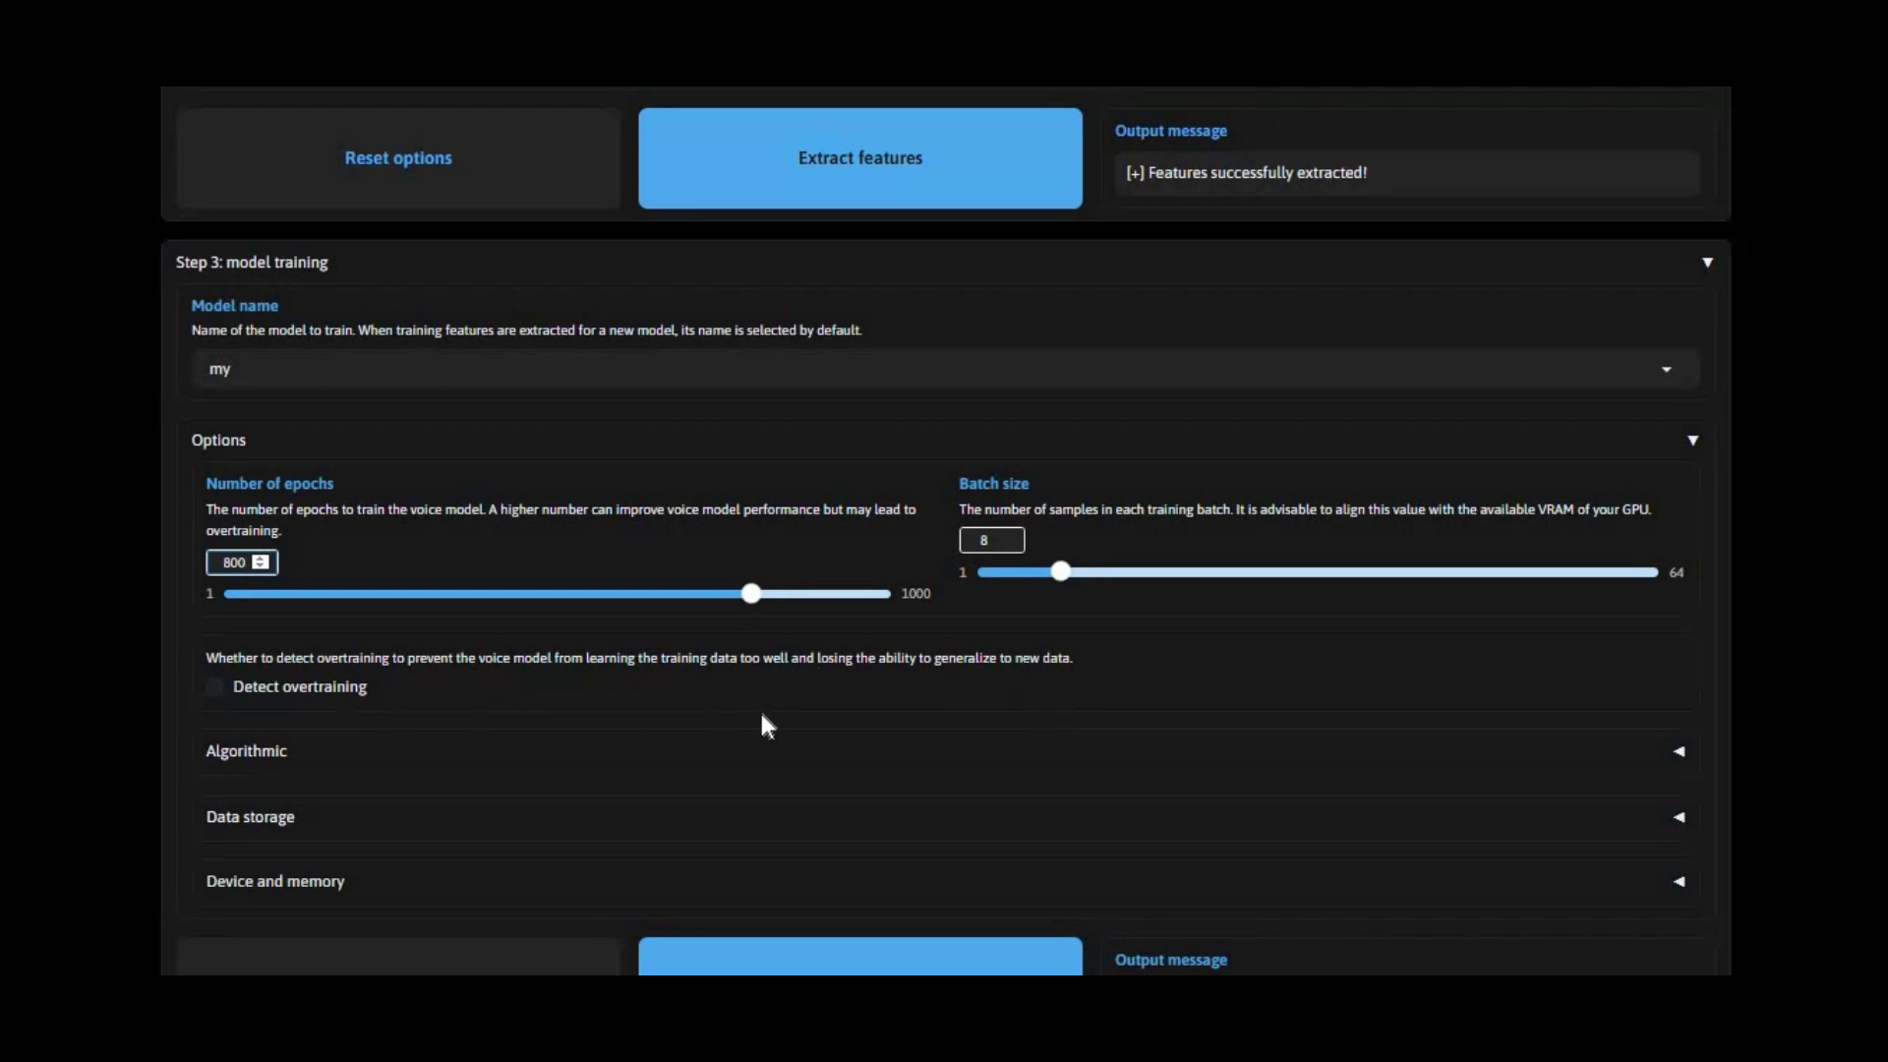
# Enable overtraining detection with a threshold of 50.
pyautogui.click(215, 688)
pyautogui.scroll(-3, 657, 653)
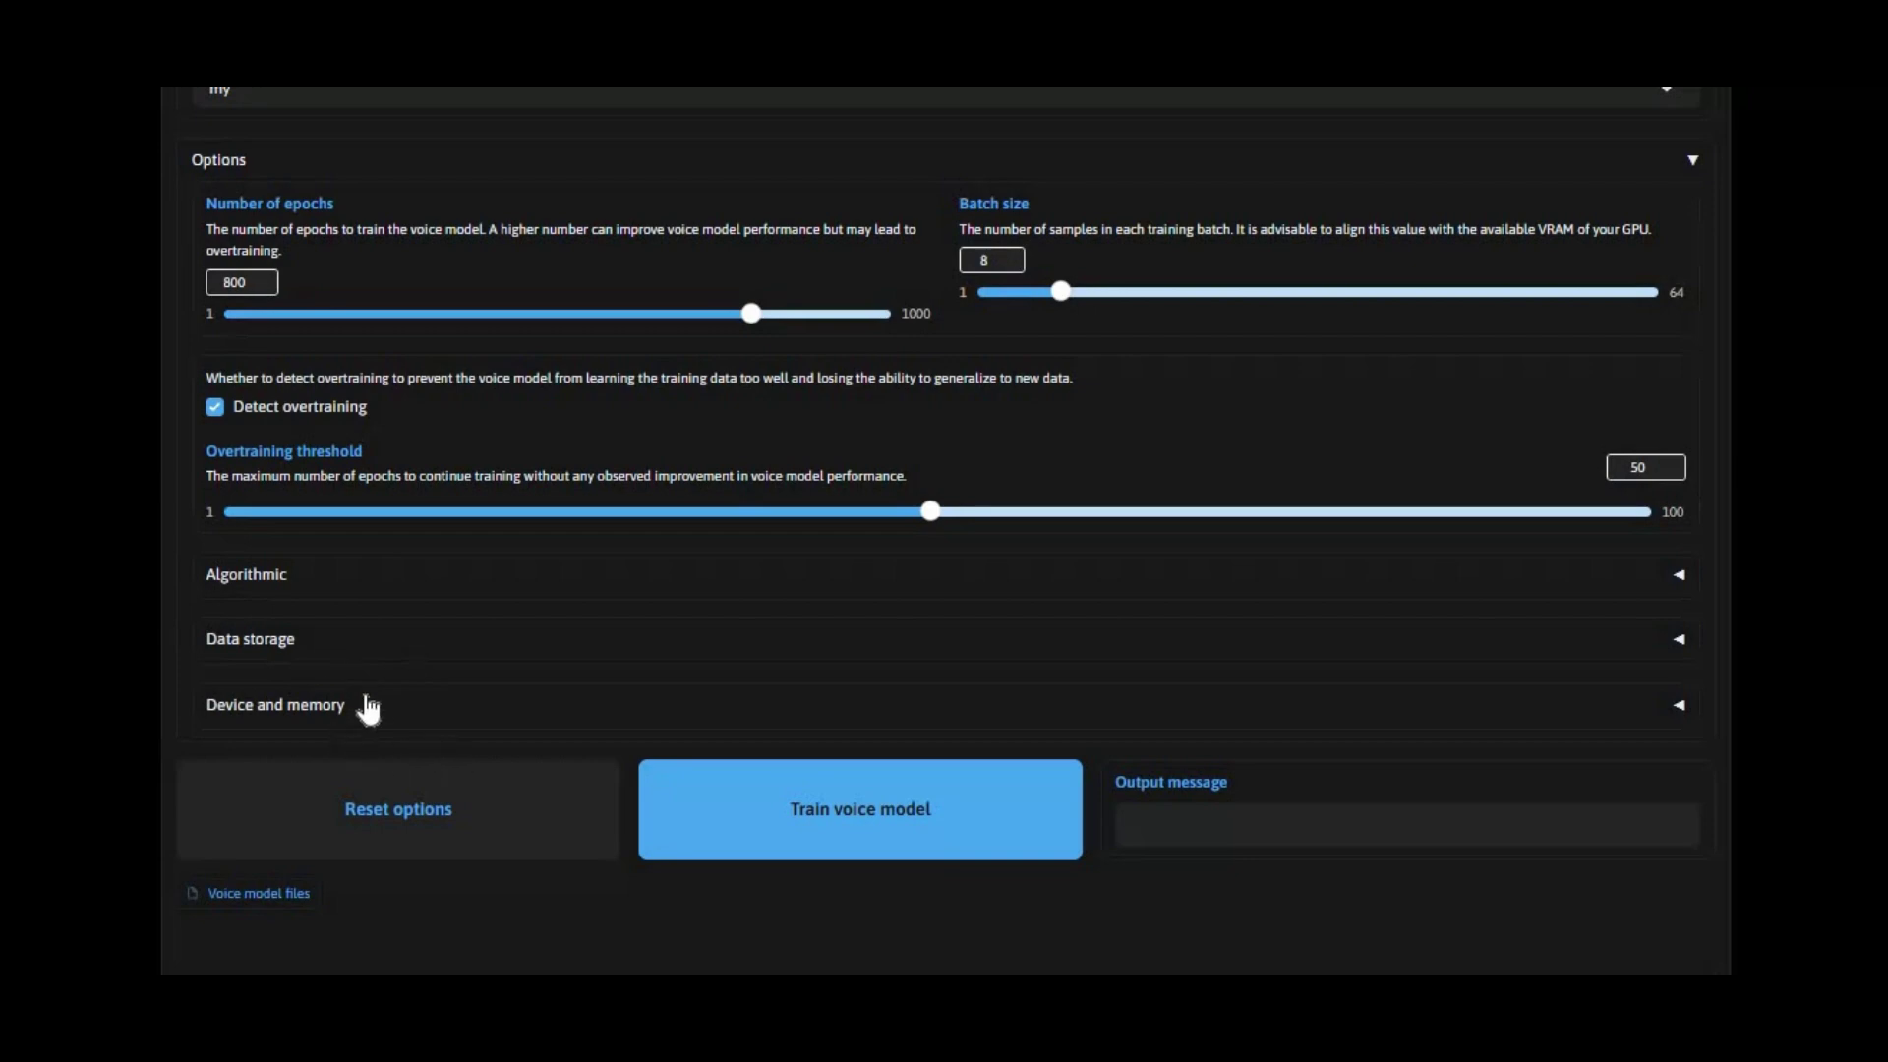
pyautogui.scroll(-3, 423, 689)
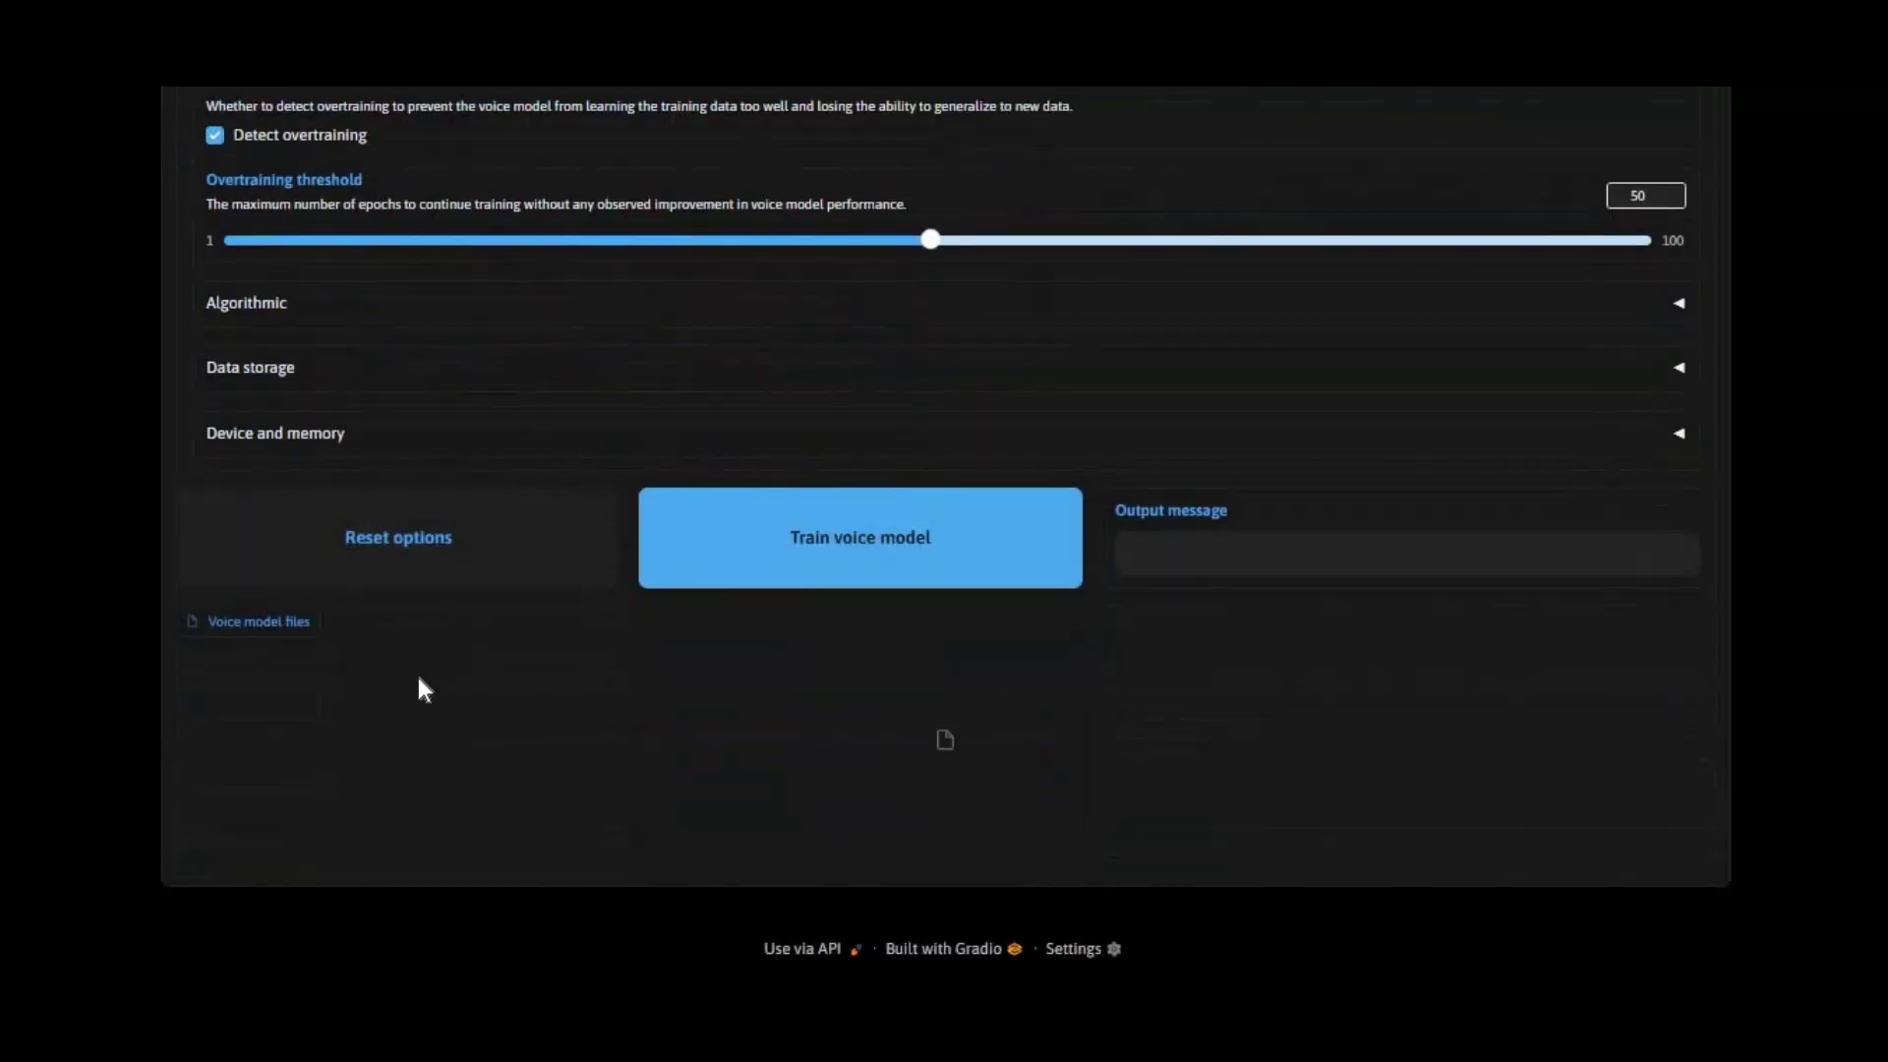
pyautogui.scroll(2, 421, 687)
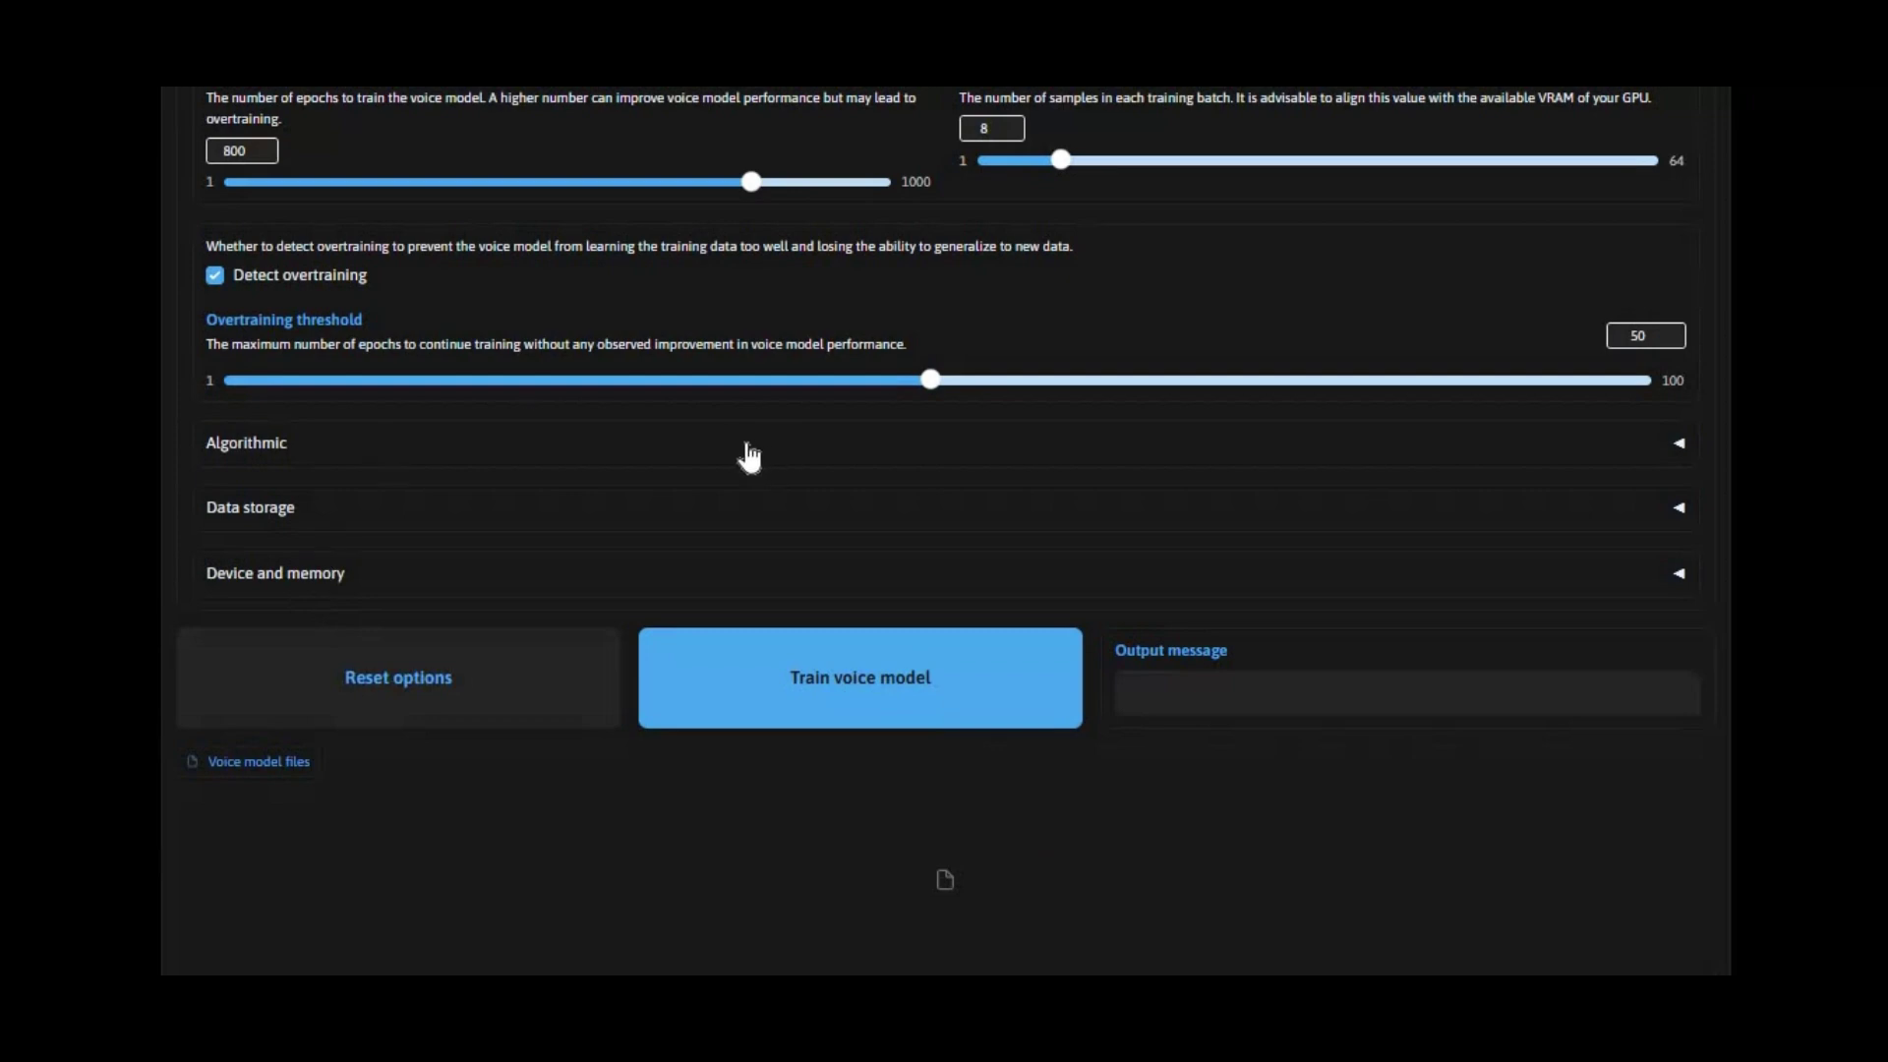
# Train the voice model, then download my_best.pth (52.7 MB) and my.index (1.6 MB).
pyautogui.click(858, 686)
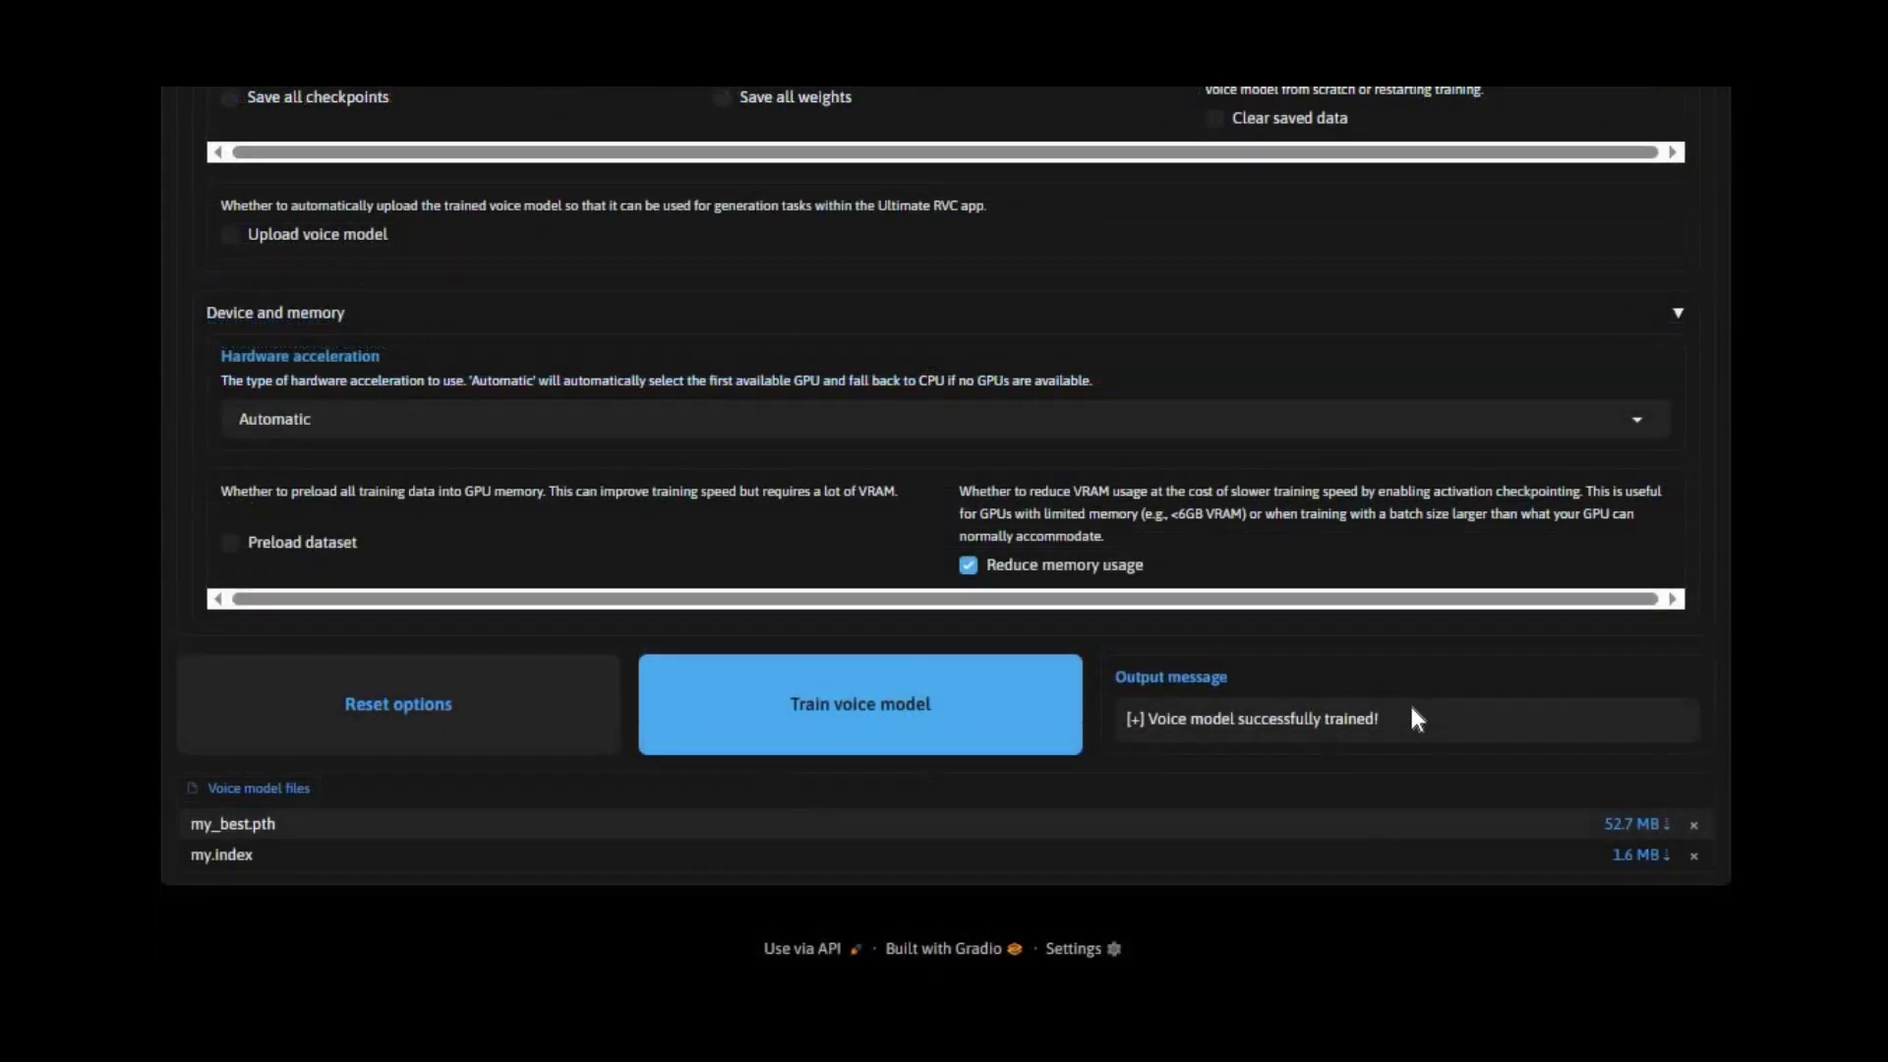
pyautogui.moveTo(1380, 719); pyautogui.dragTo(1136, 724)
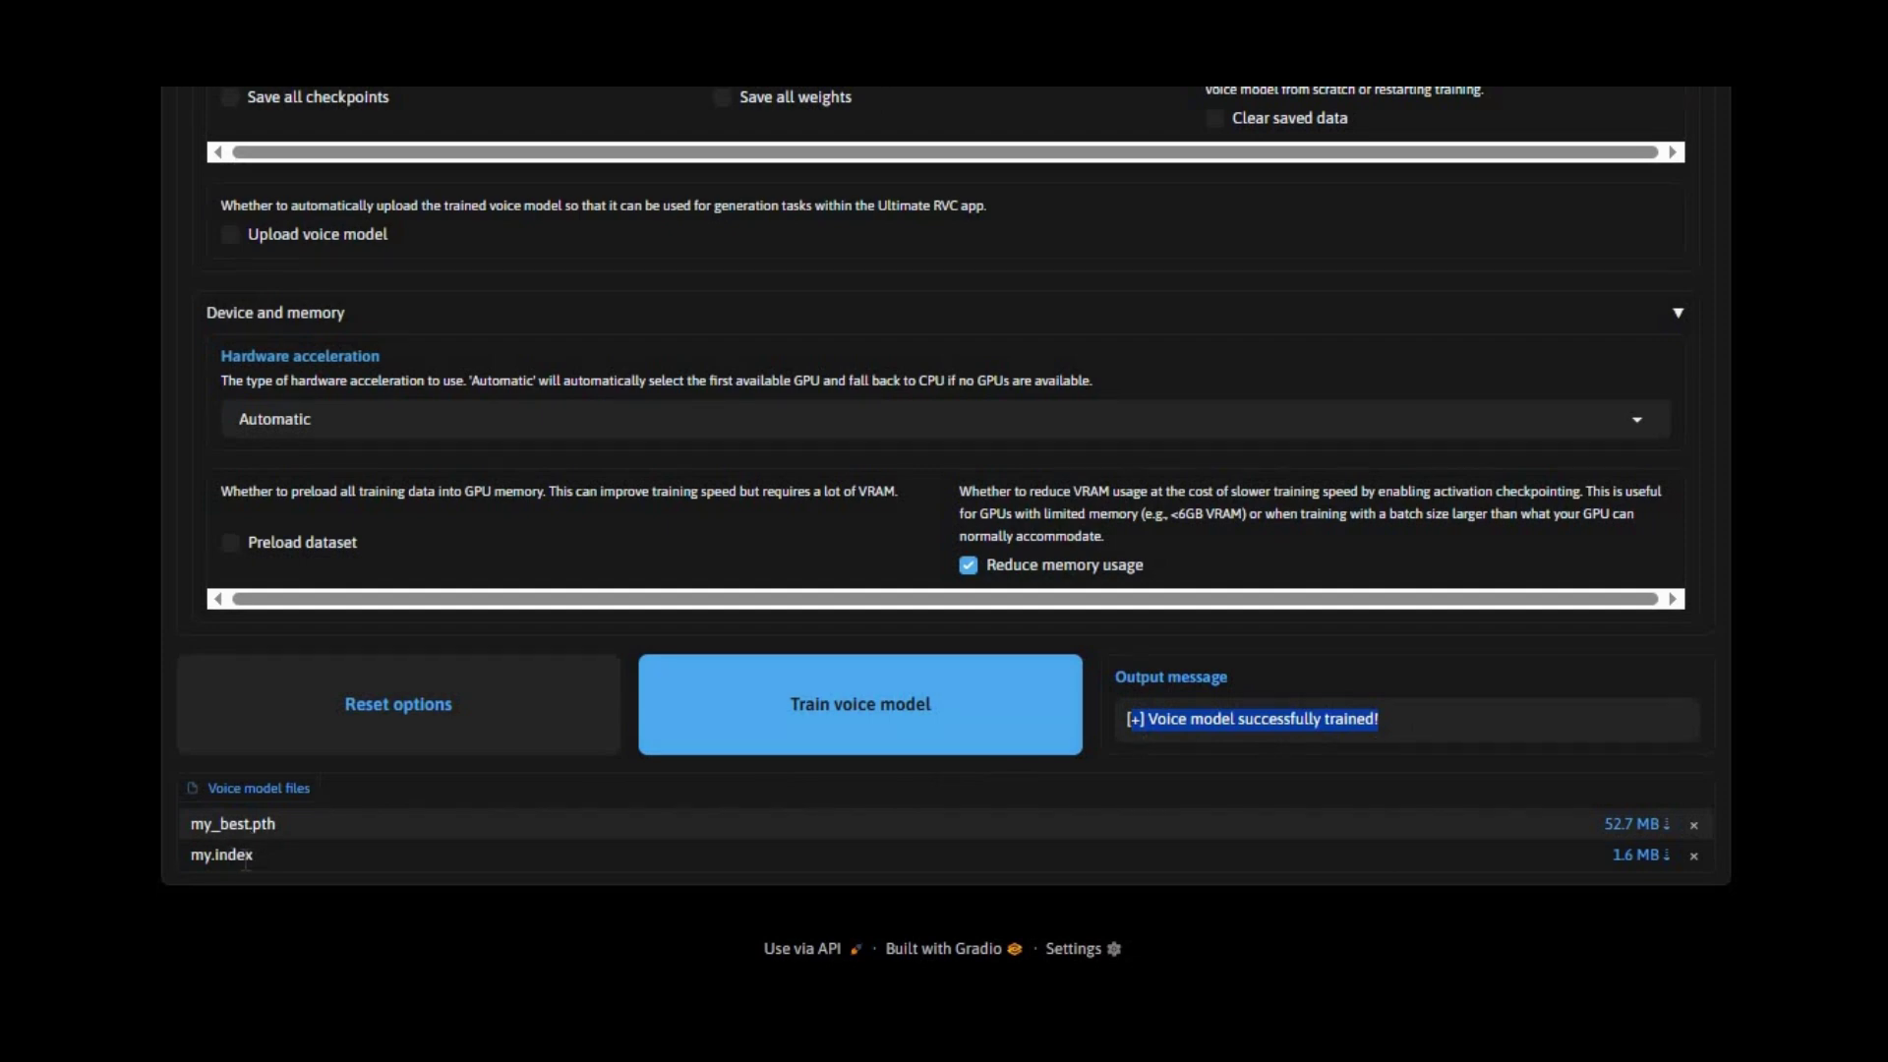
pyautogui.click(1669, 829)
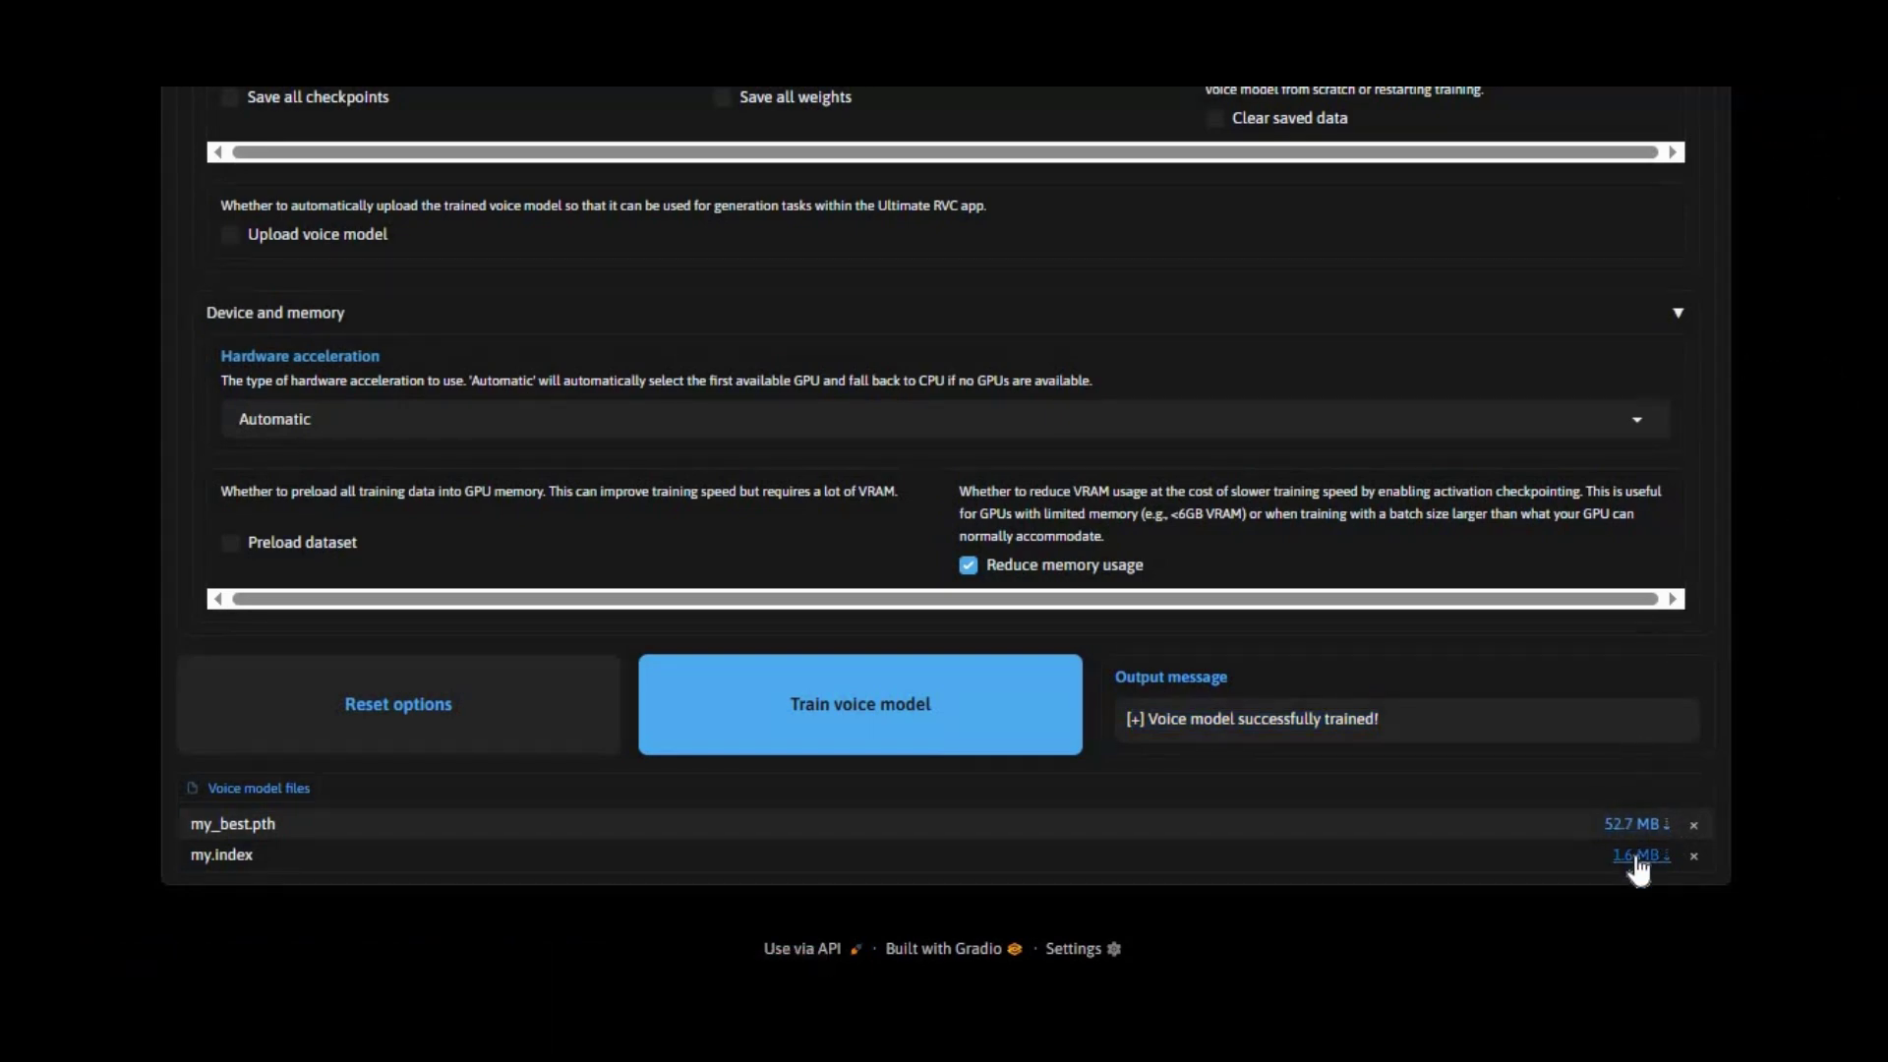
pyautogui.click(1637, 858)
pyautogui.scroll(20, 1032, 571)
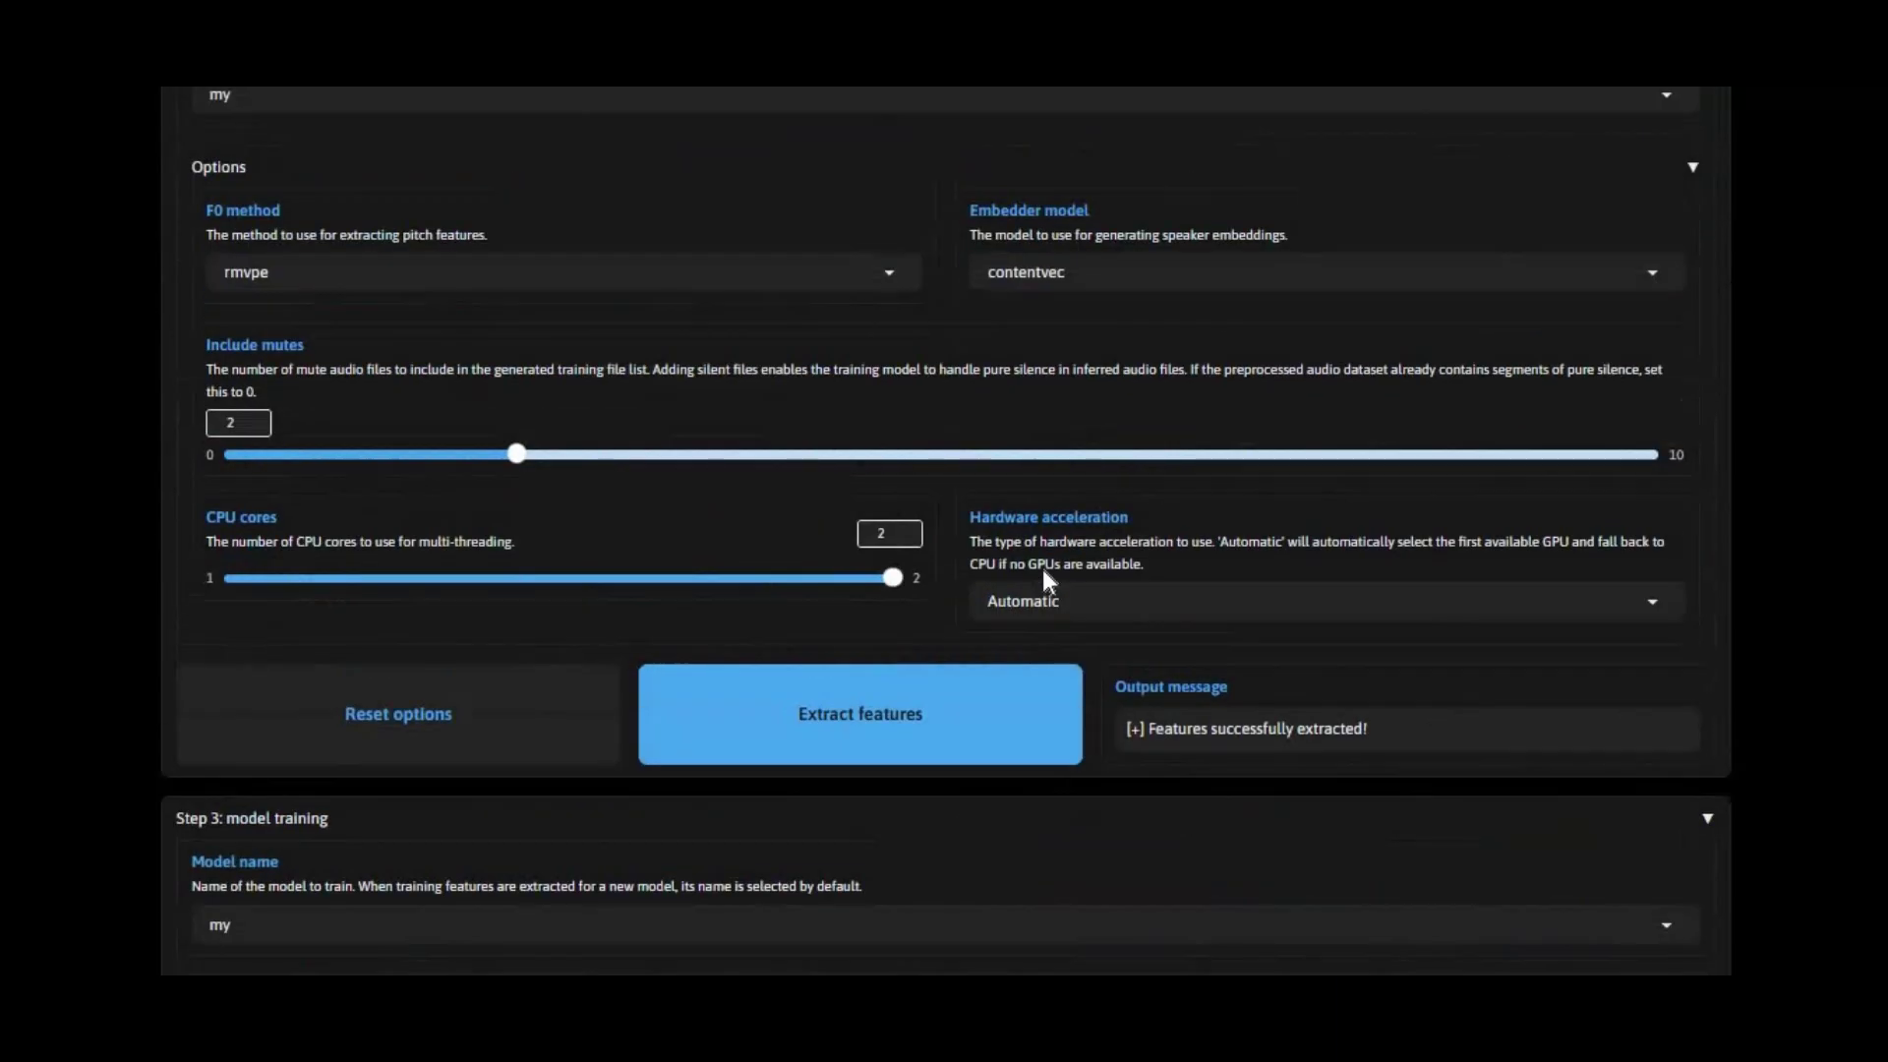
pyautogui.scroll(10, 1043, 569)
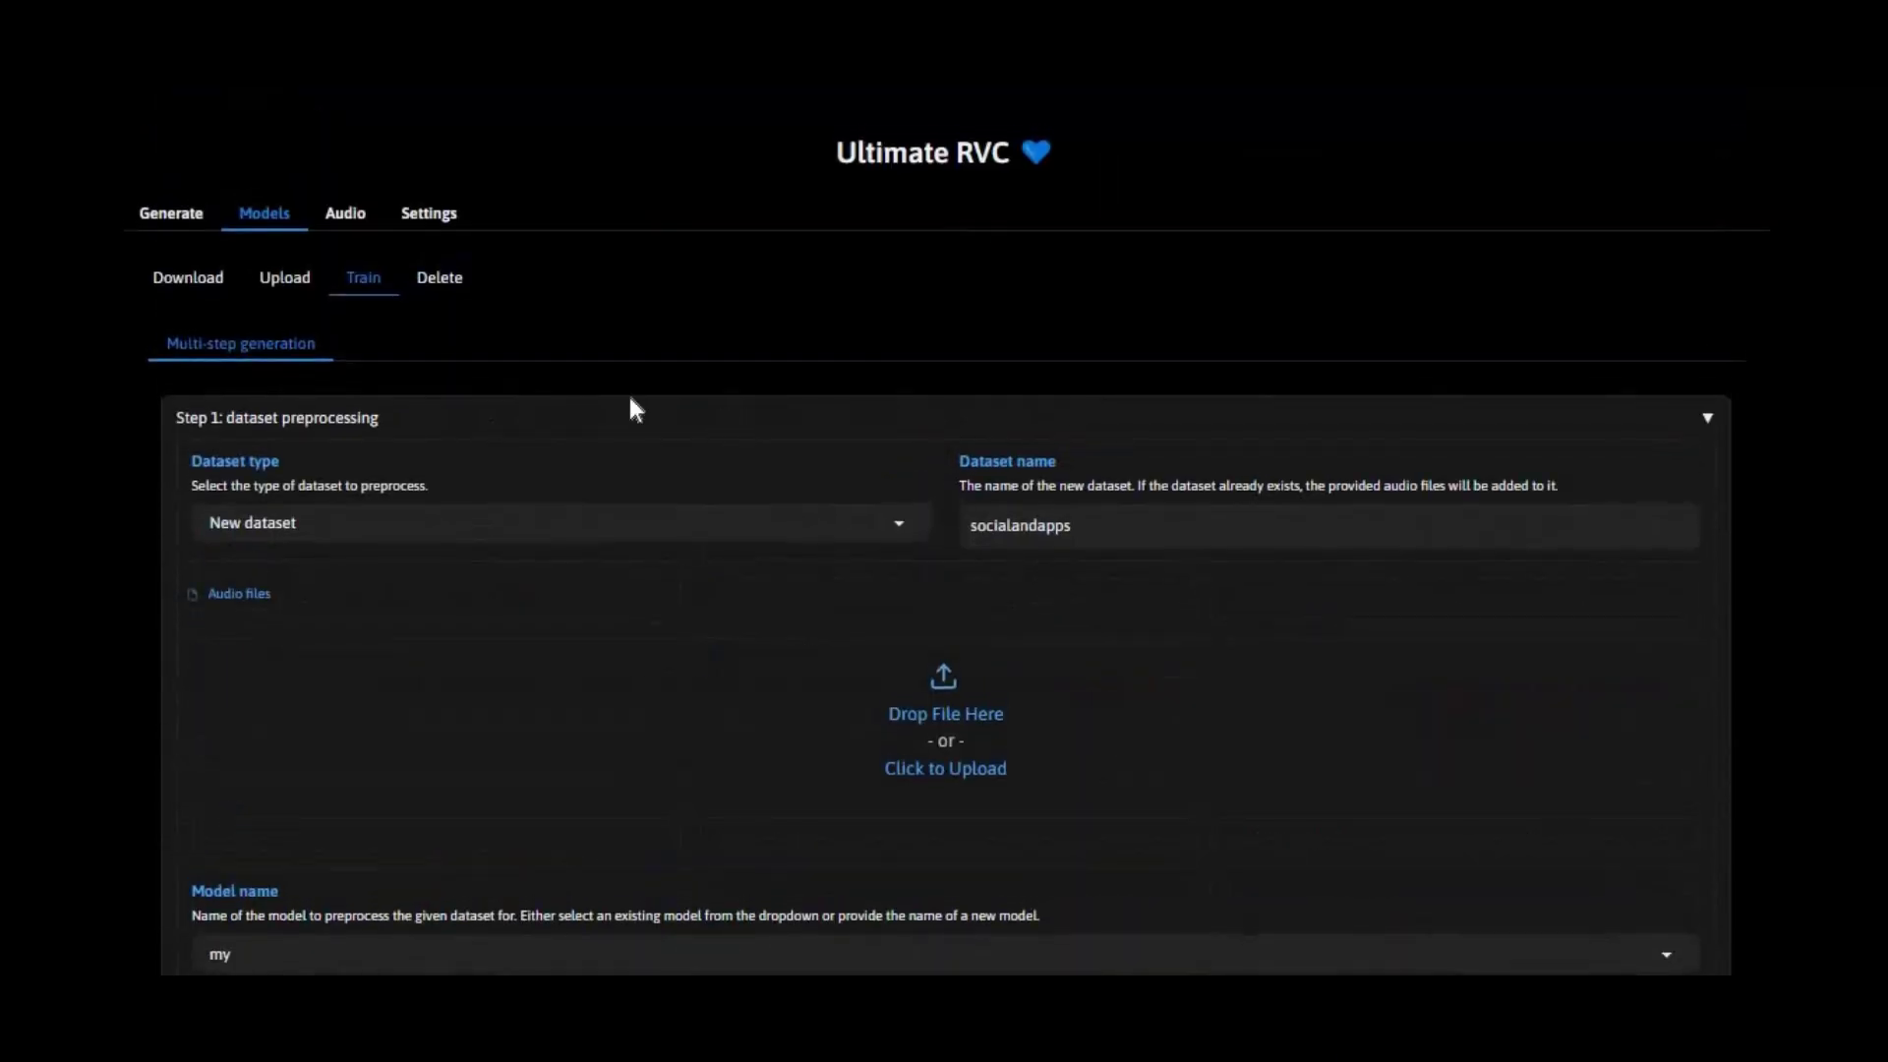
pyautogui.click(171, 216)
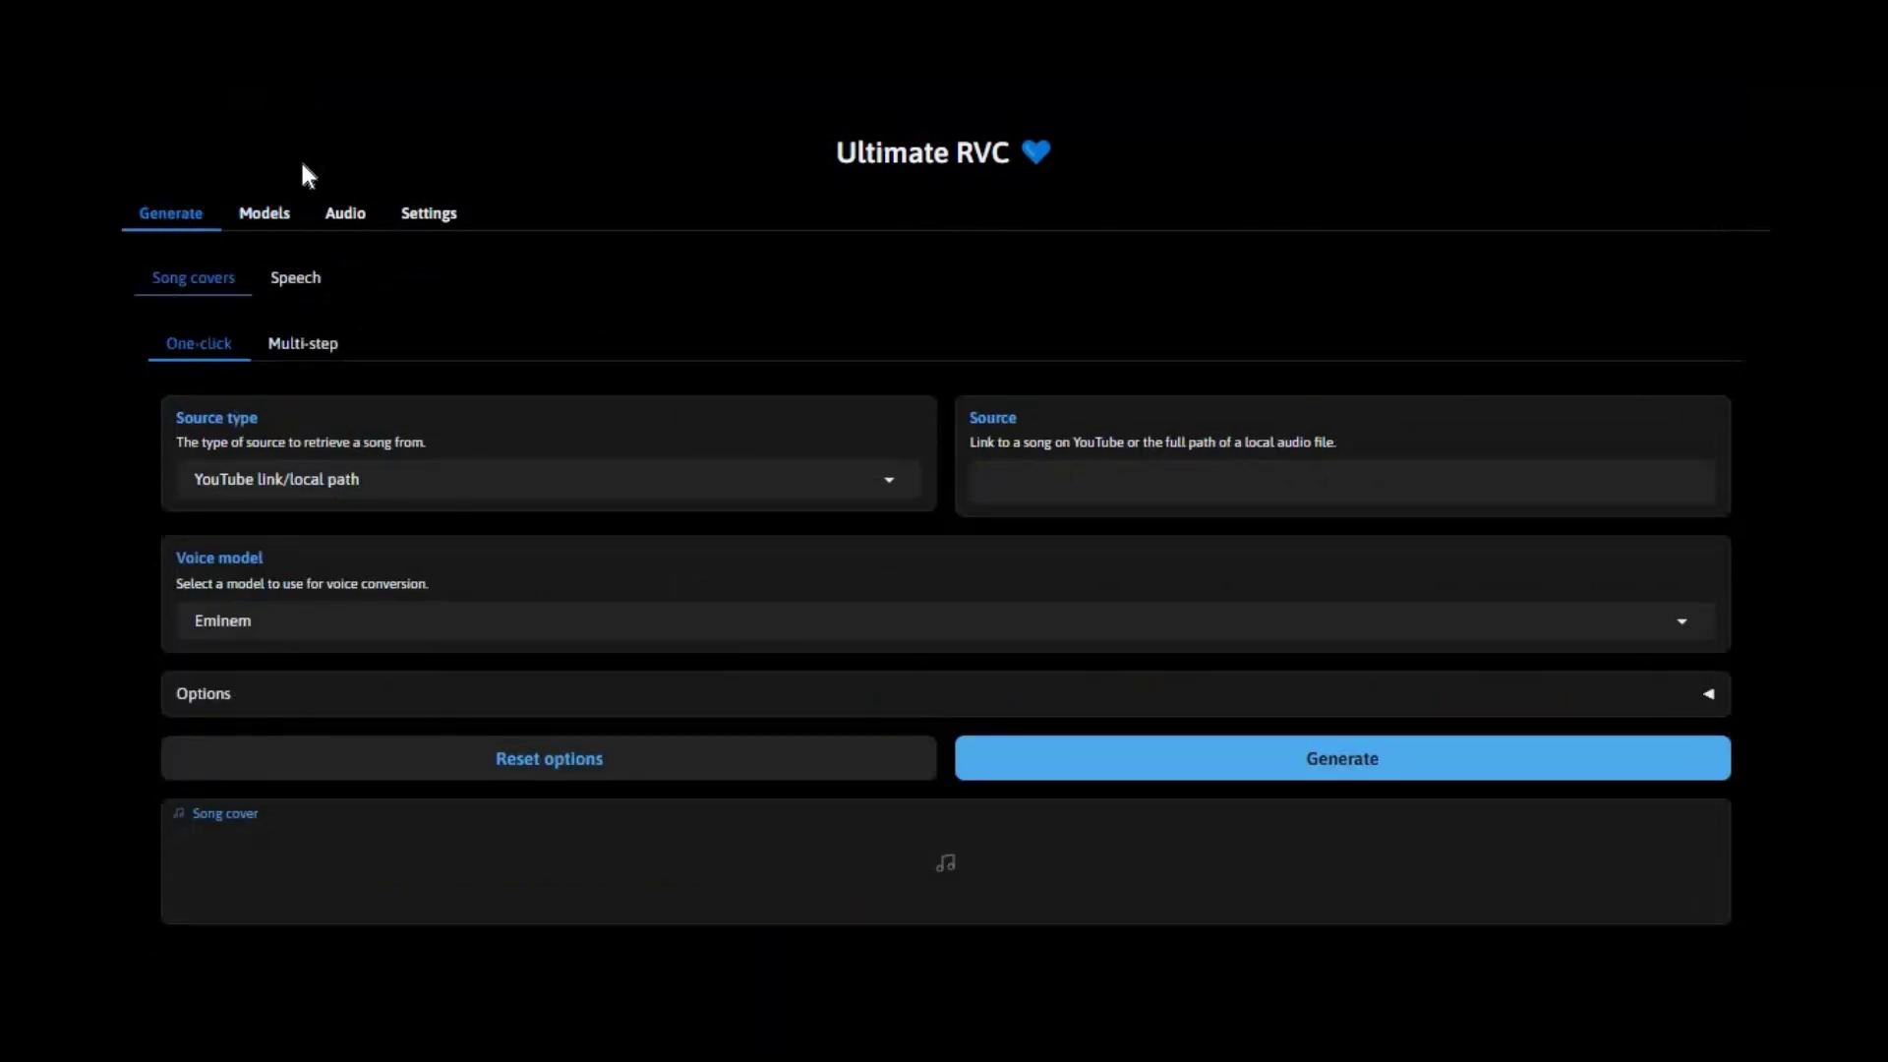
pyautogui.click(265, 216)
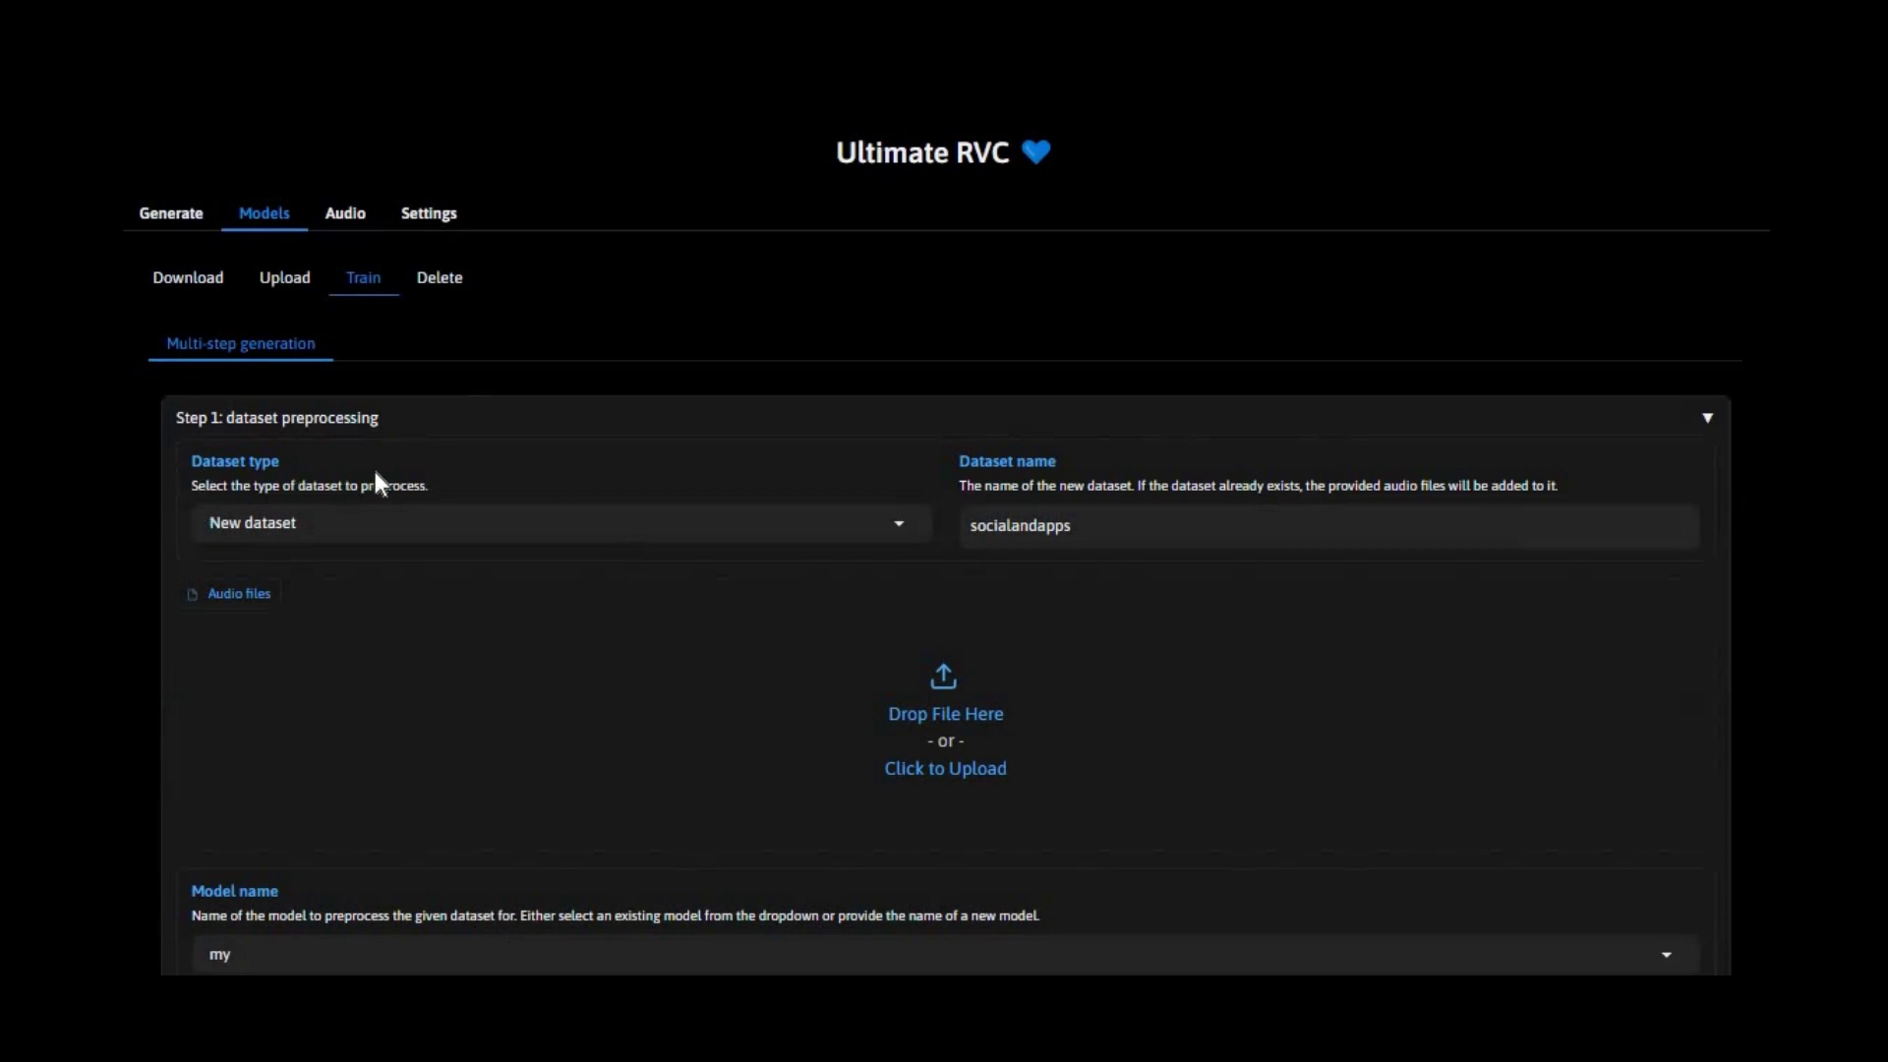
# Upload my_best.pth as a new voice model named my_best.
pyautogui.click(290, 288)
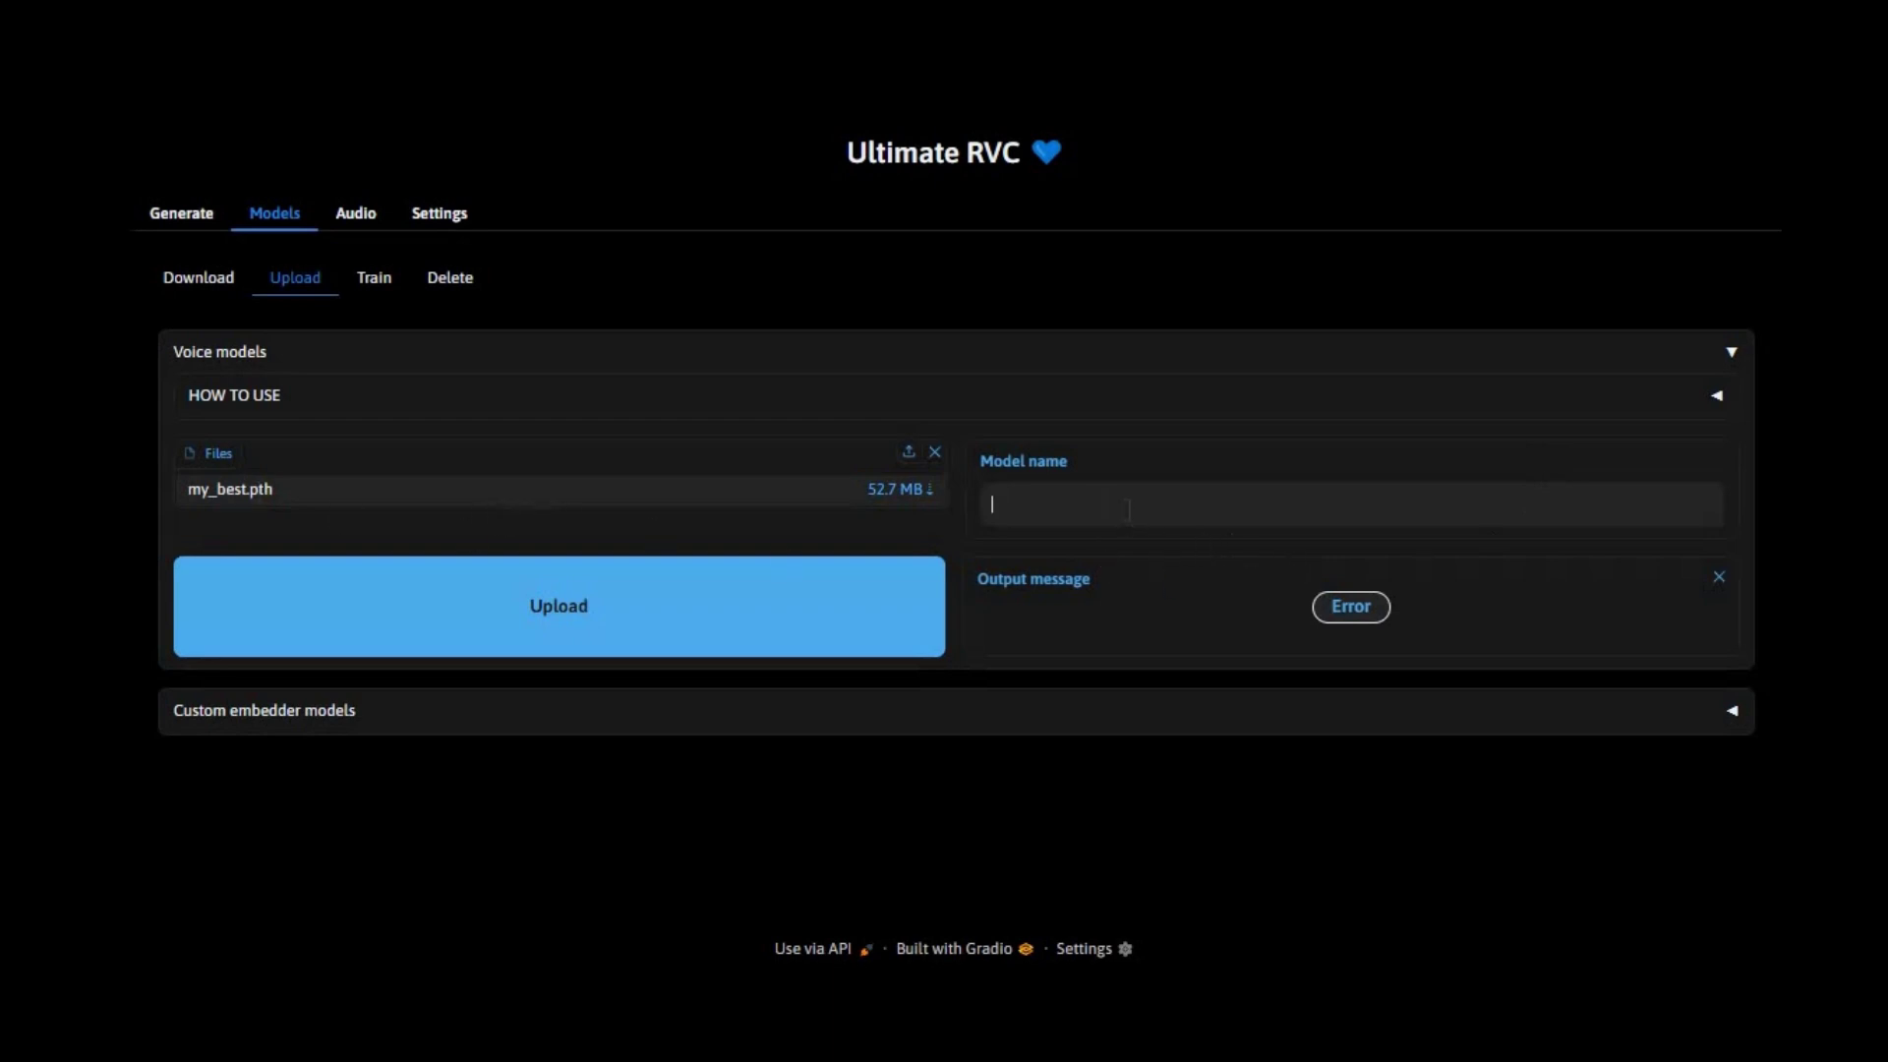
pyautogui.write('my_')
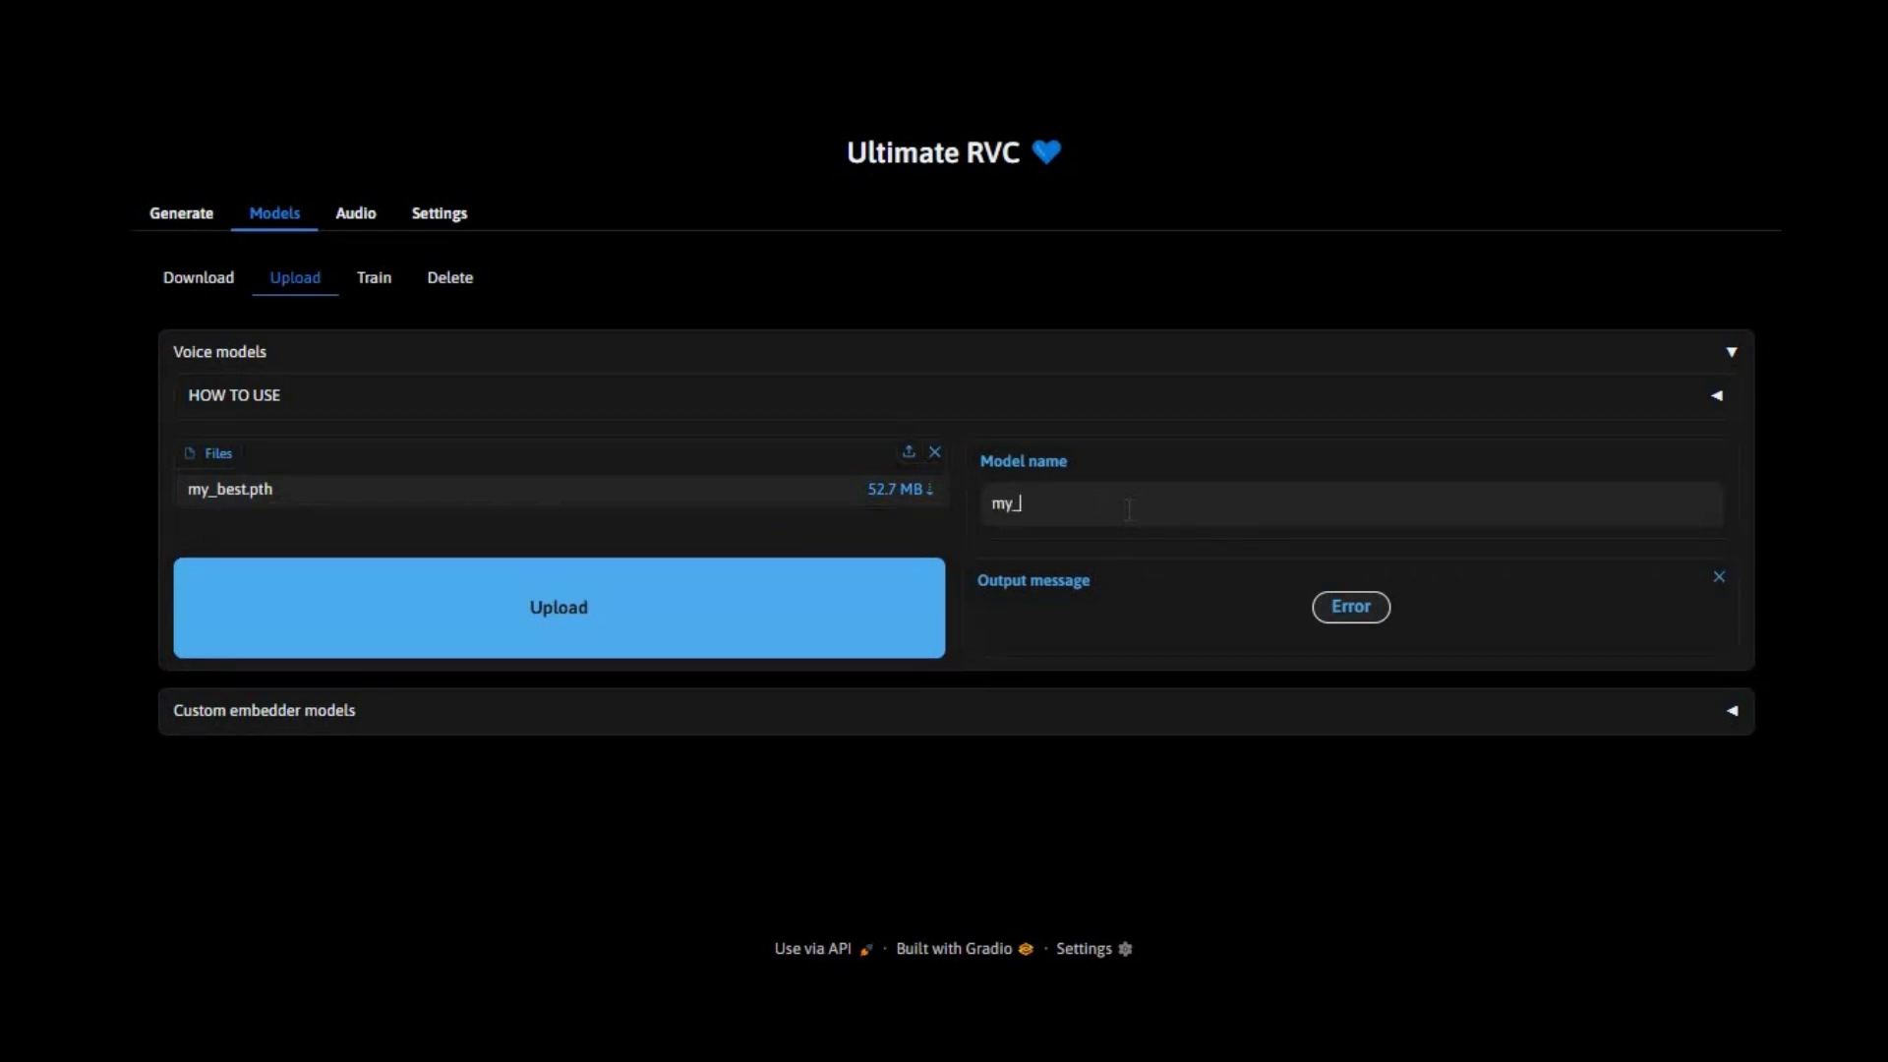
pyautogui.write('best')
pyautogui.click(509, 623)
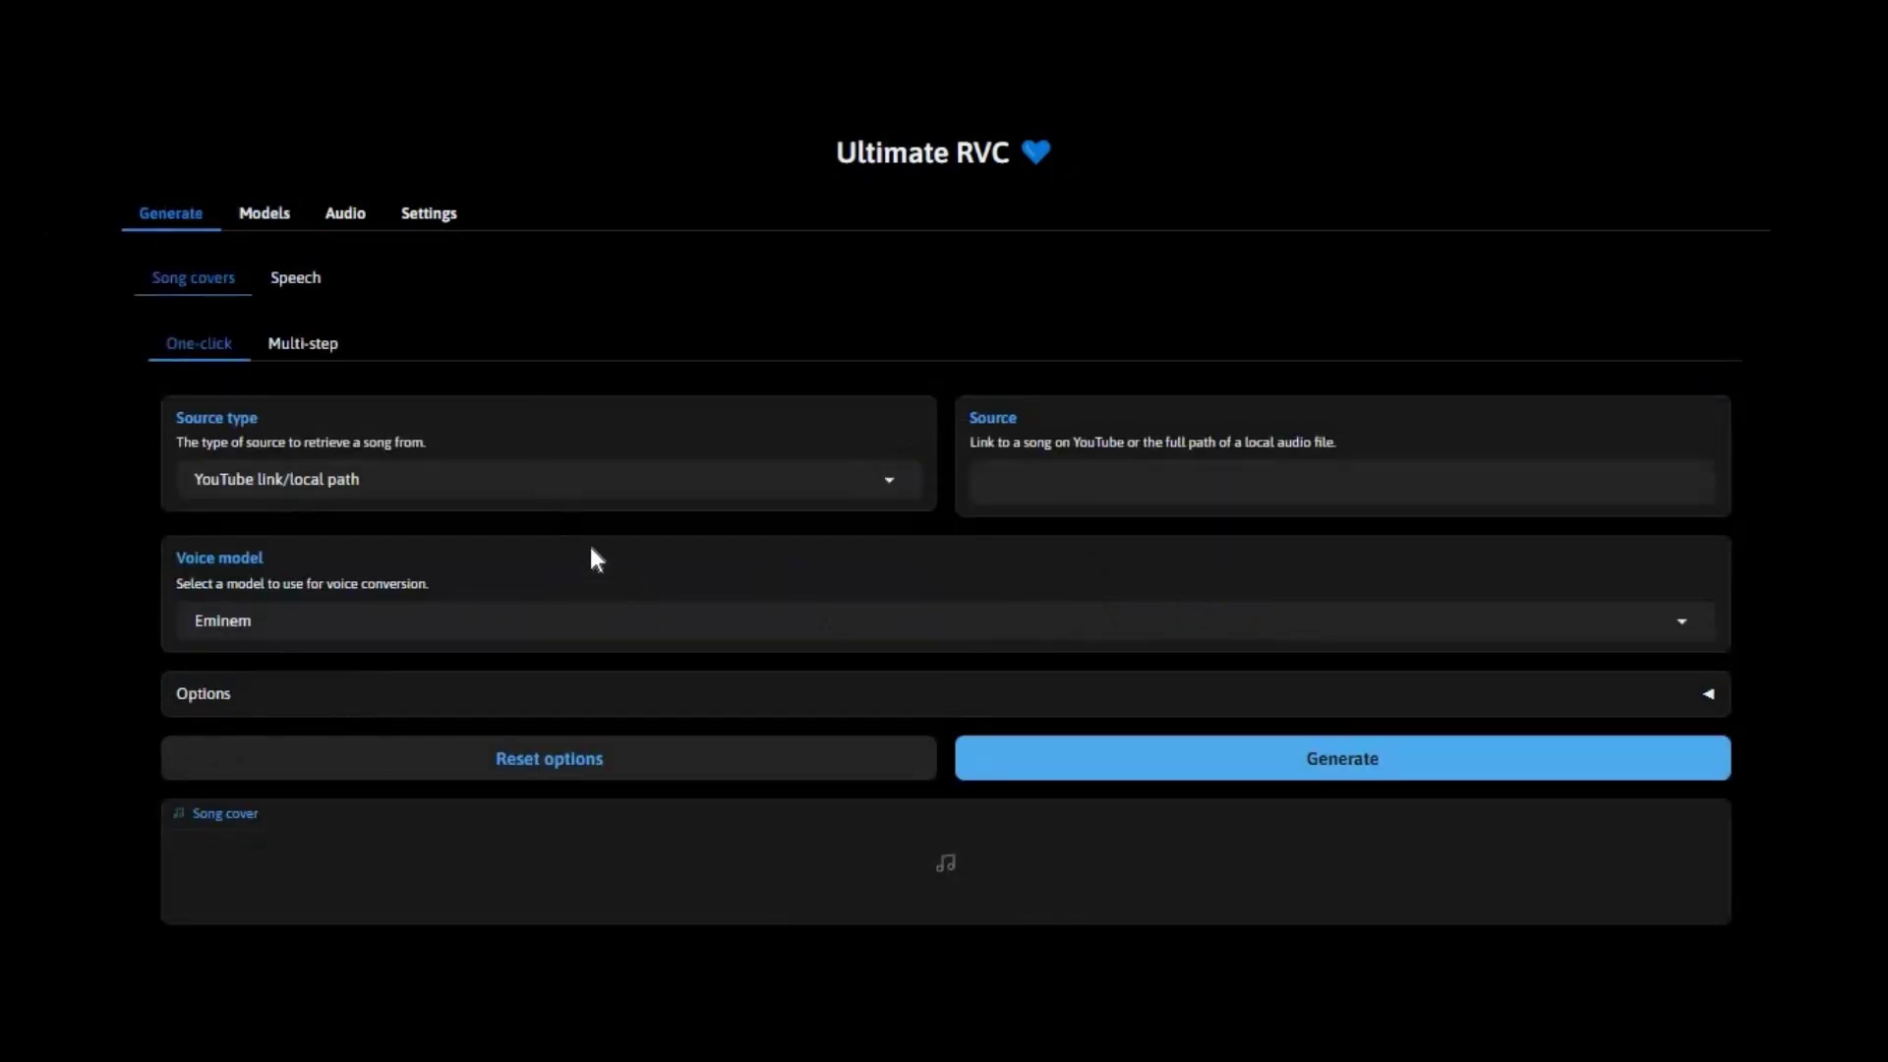
# Select my_best as the voice model and switch to speech generation.
pyautogui.click(344, 624)
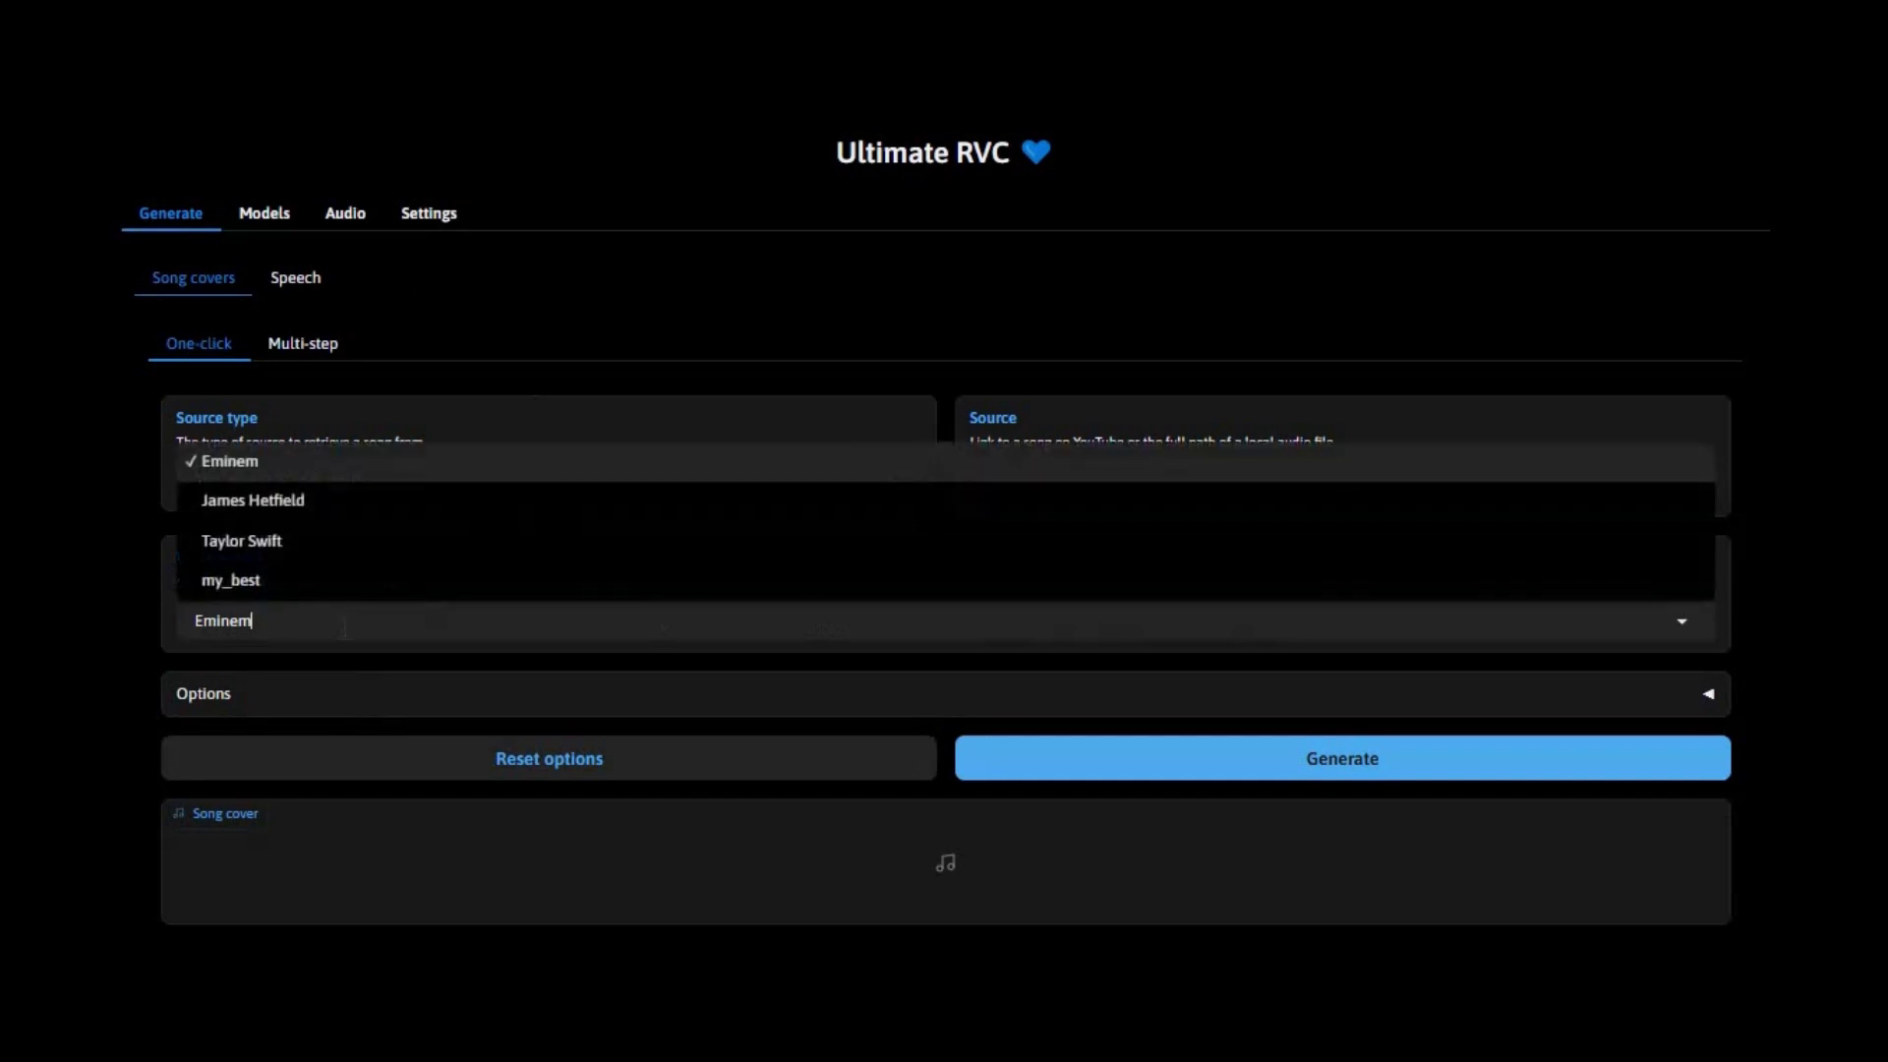
pyautogui.click(248, 580)
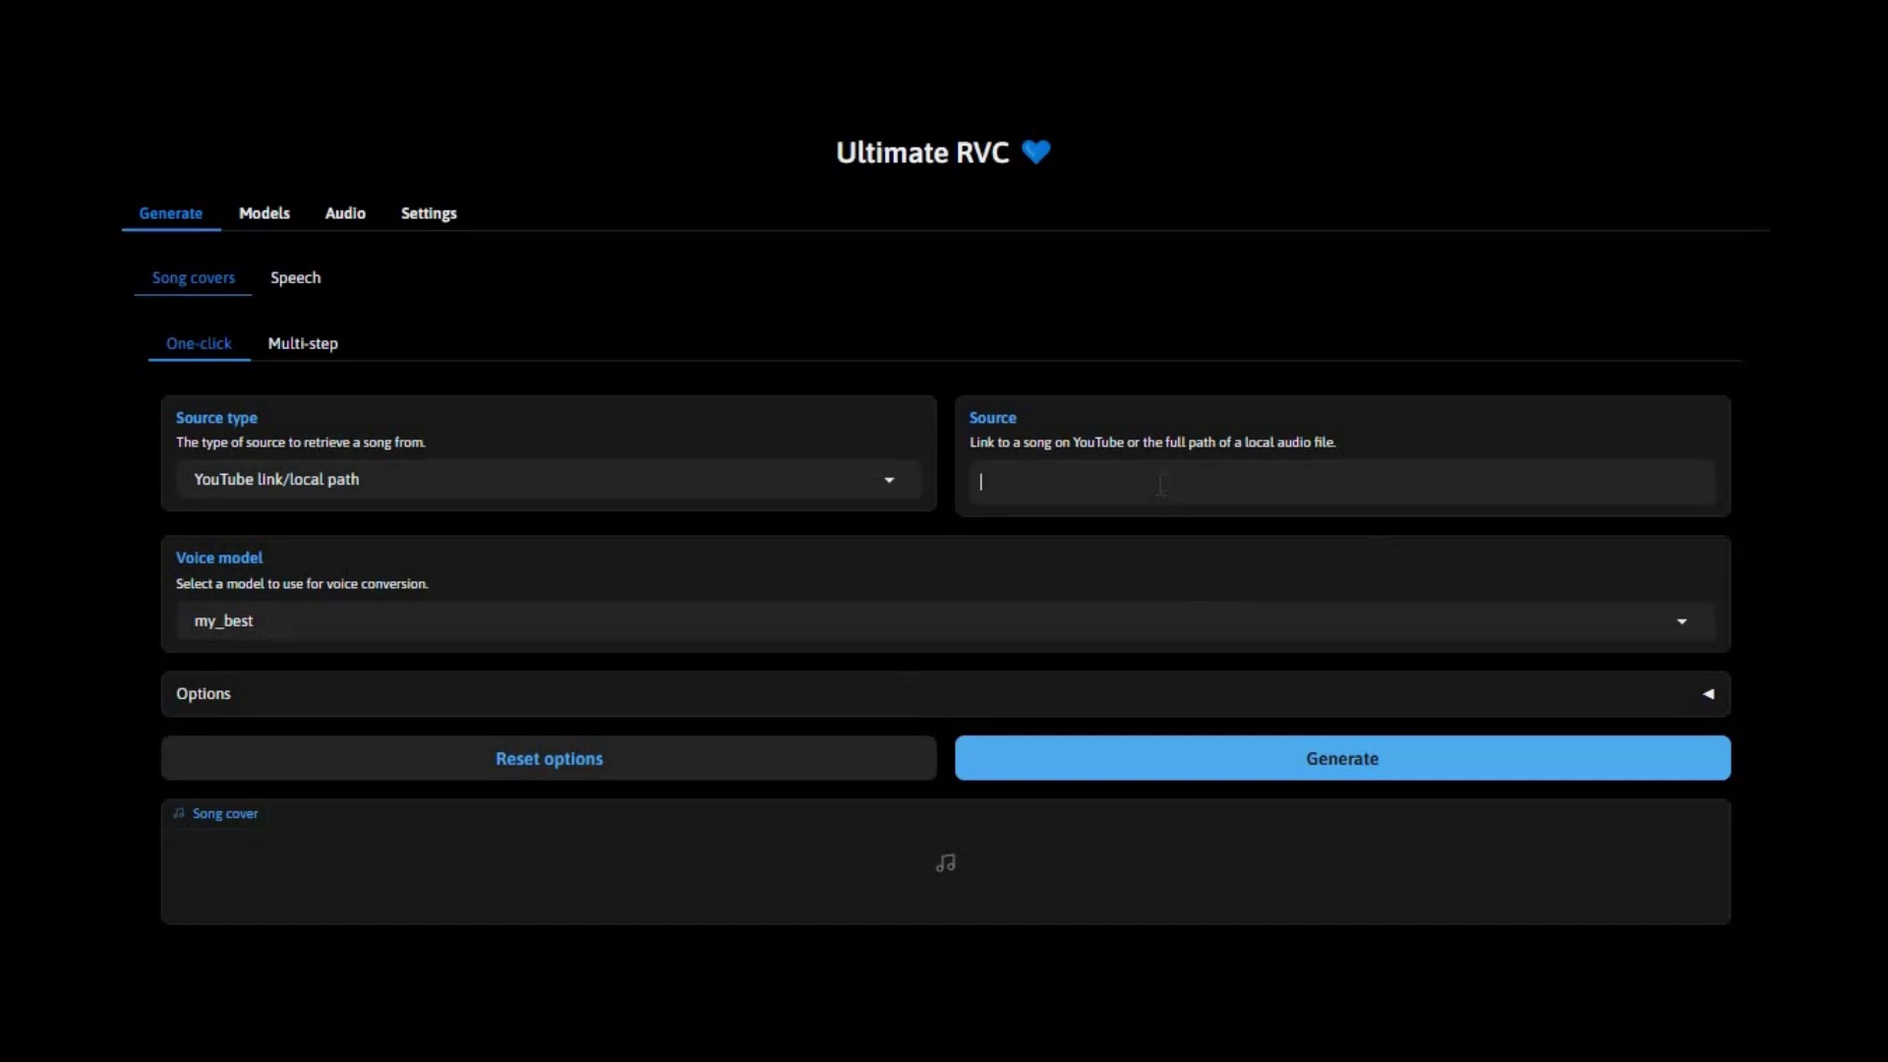
pyautogui.click(295, 278)
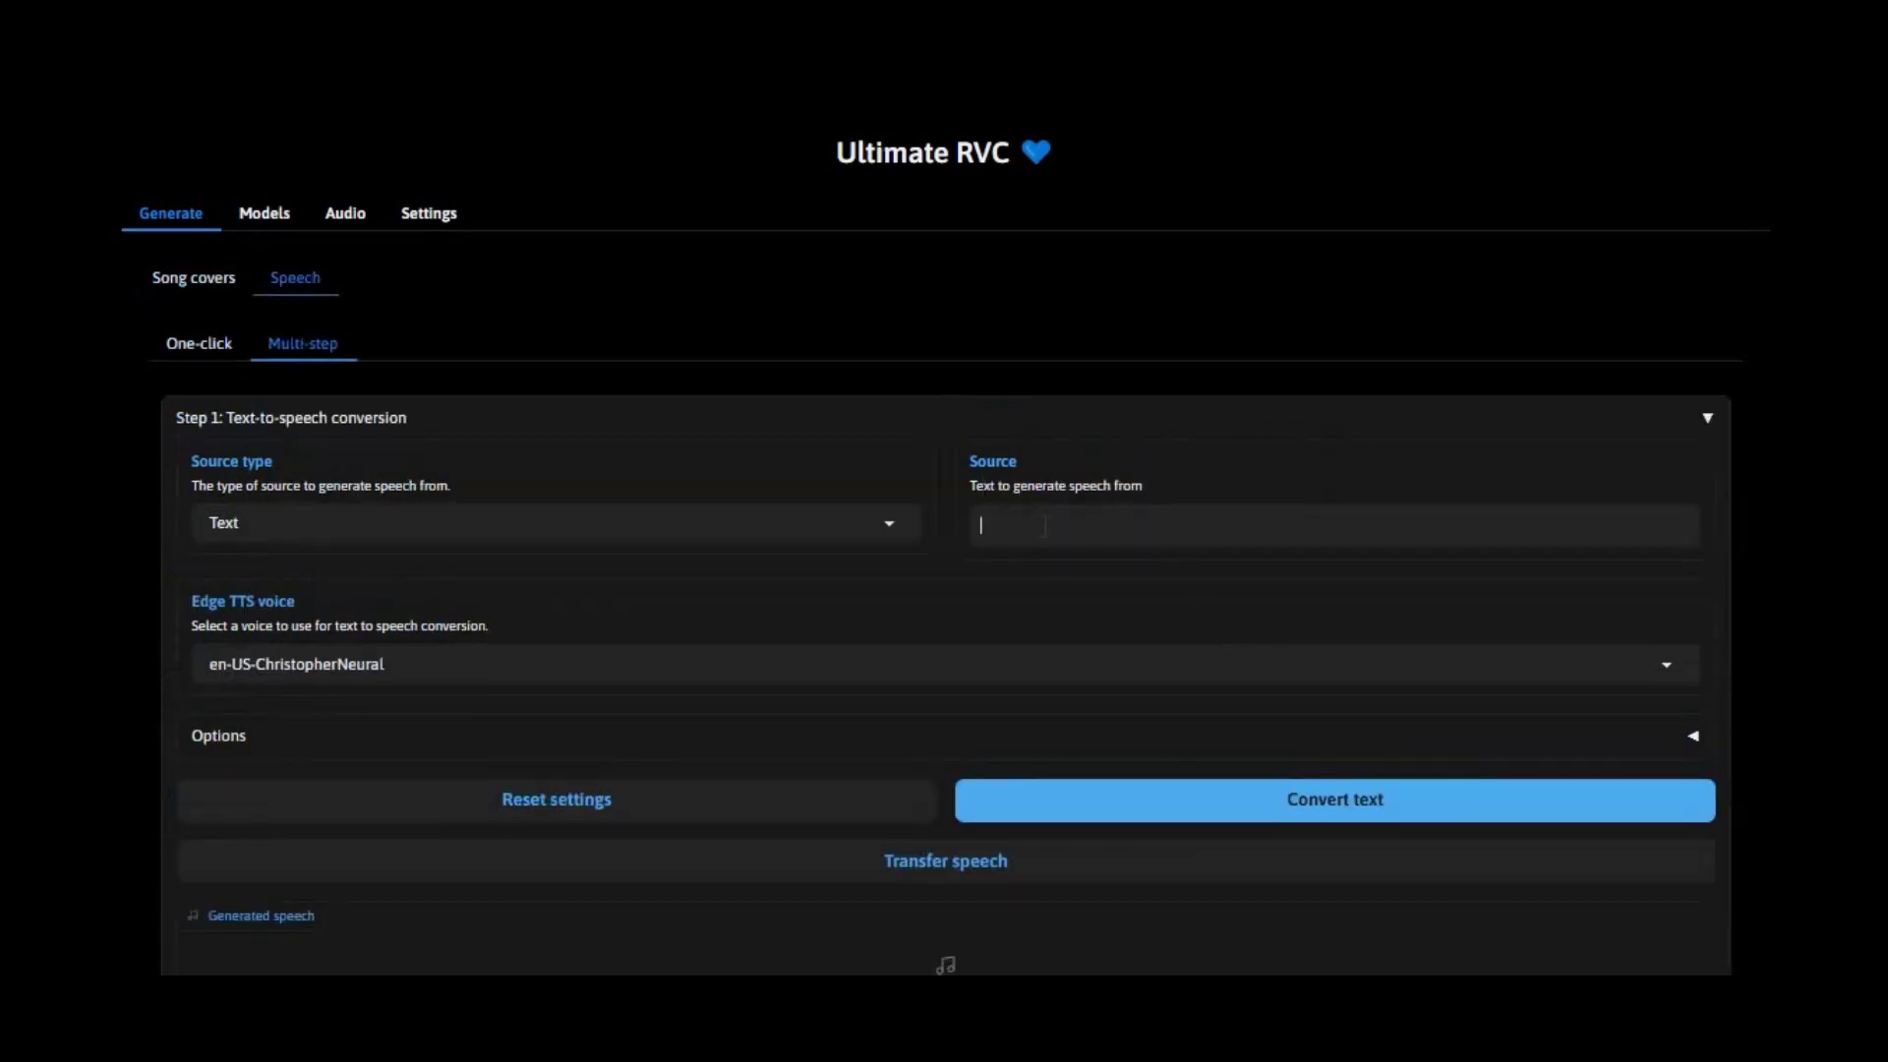
# Enter a thank-you-for-watching message asking viewers to subscribe as the source text.
pyautogui.write('tha')
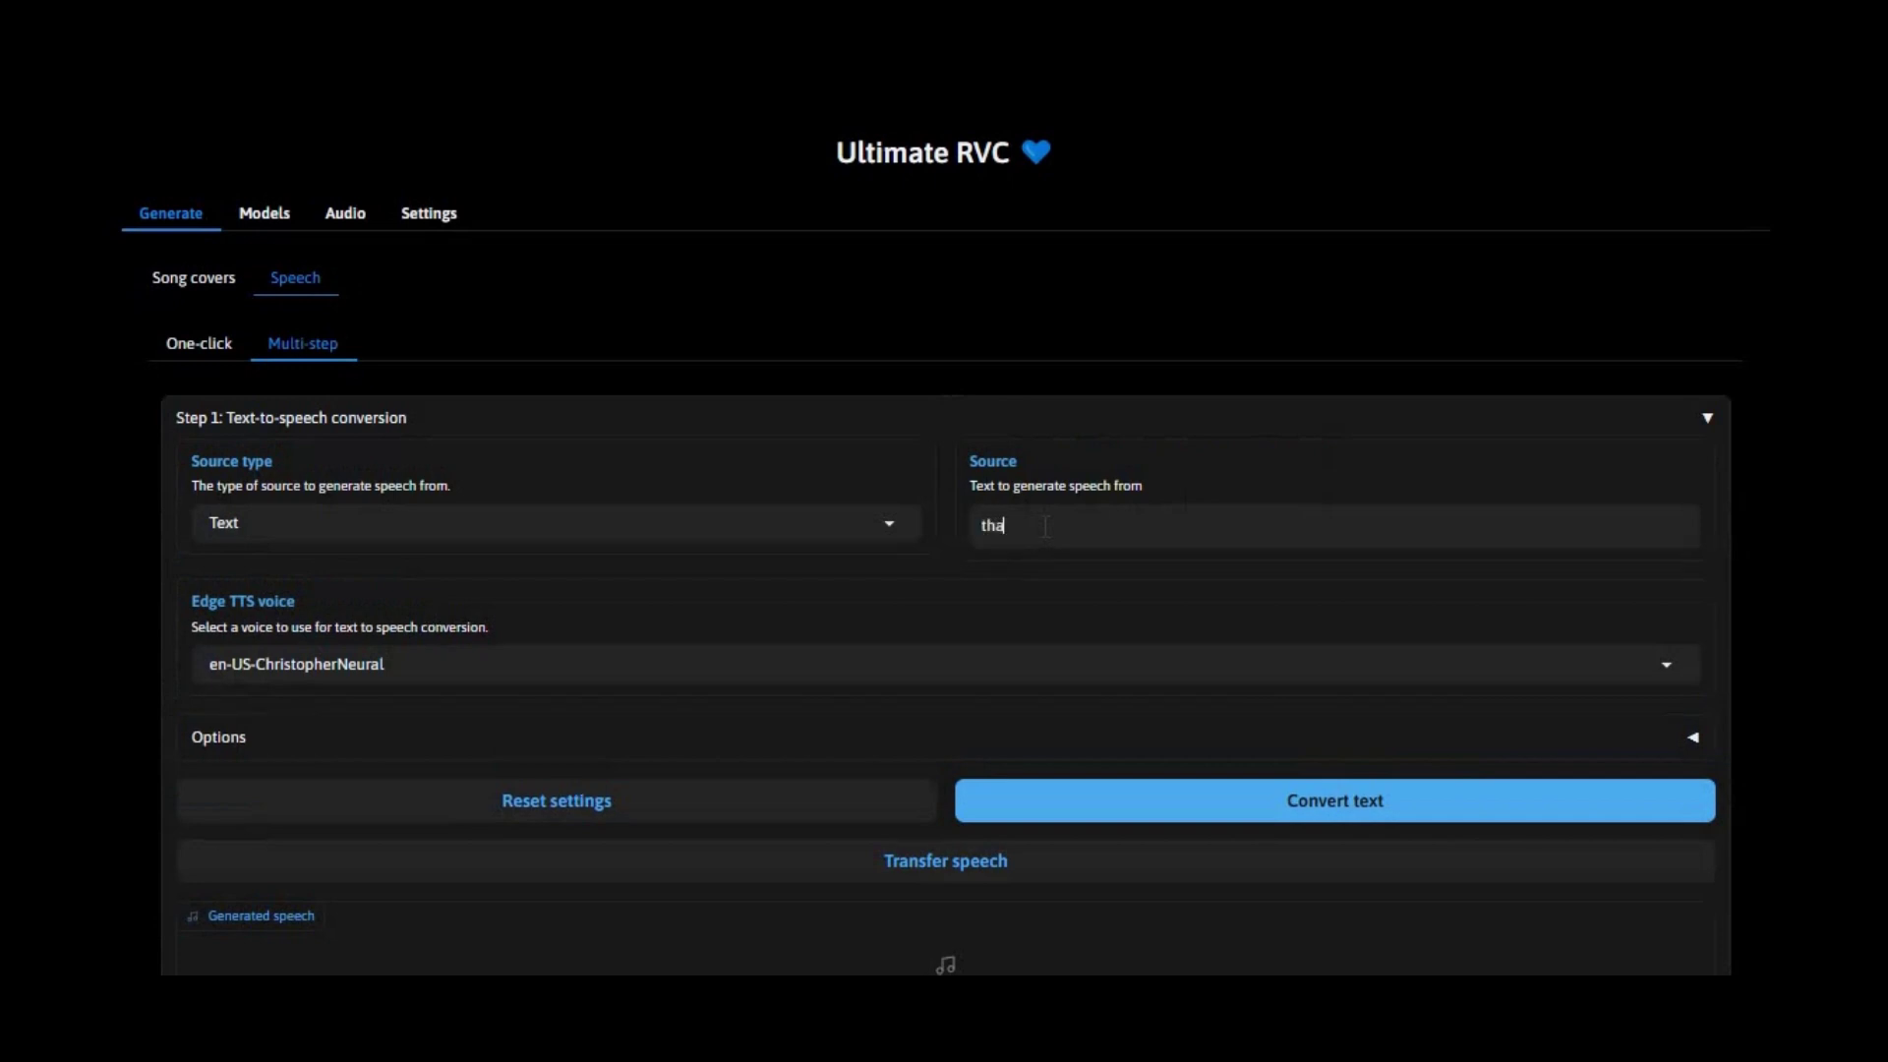
pyautogui.write('nk you for watching my video i h')
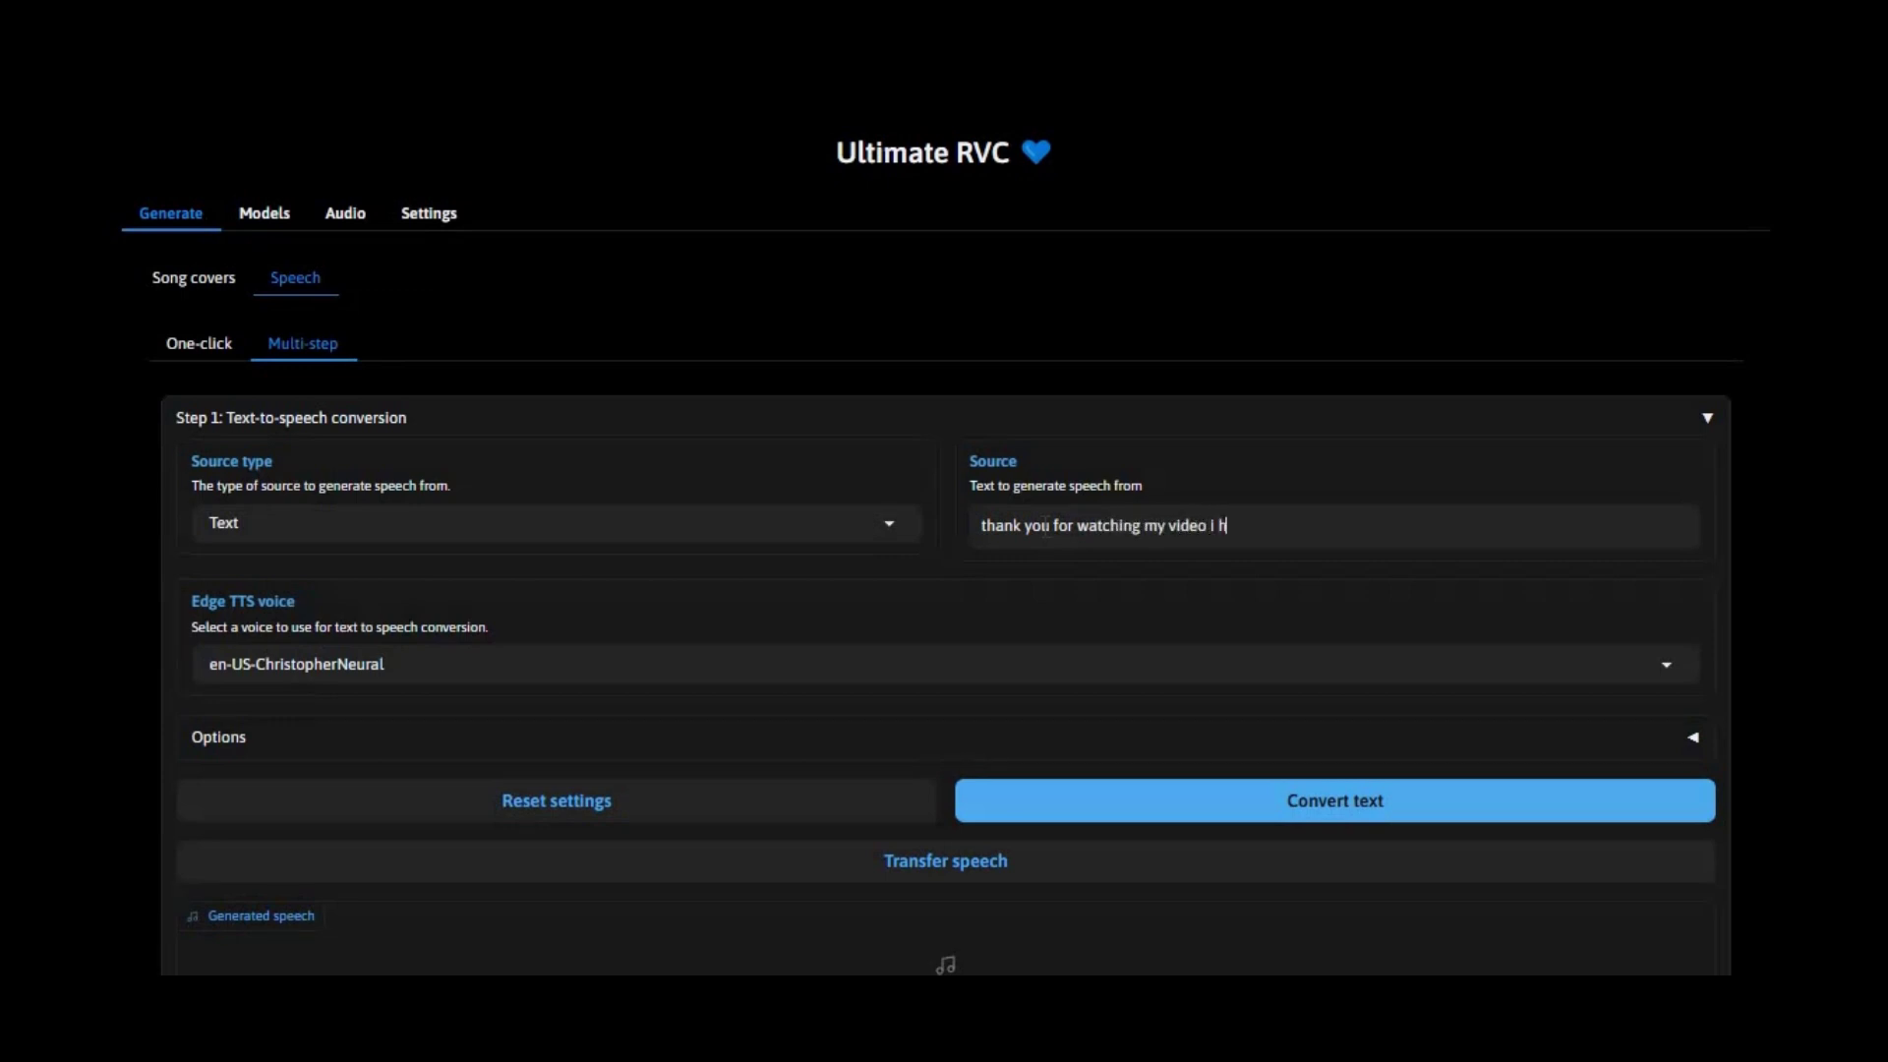
pyautogui.write('ope you like it . if you got any')
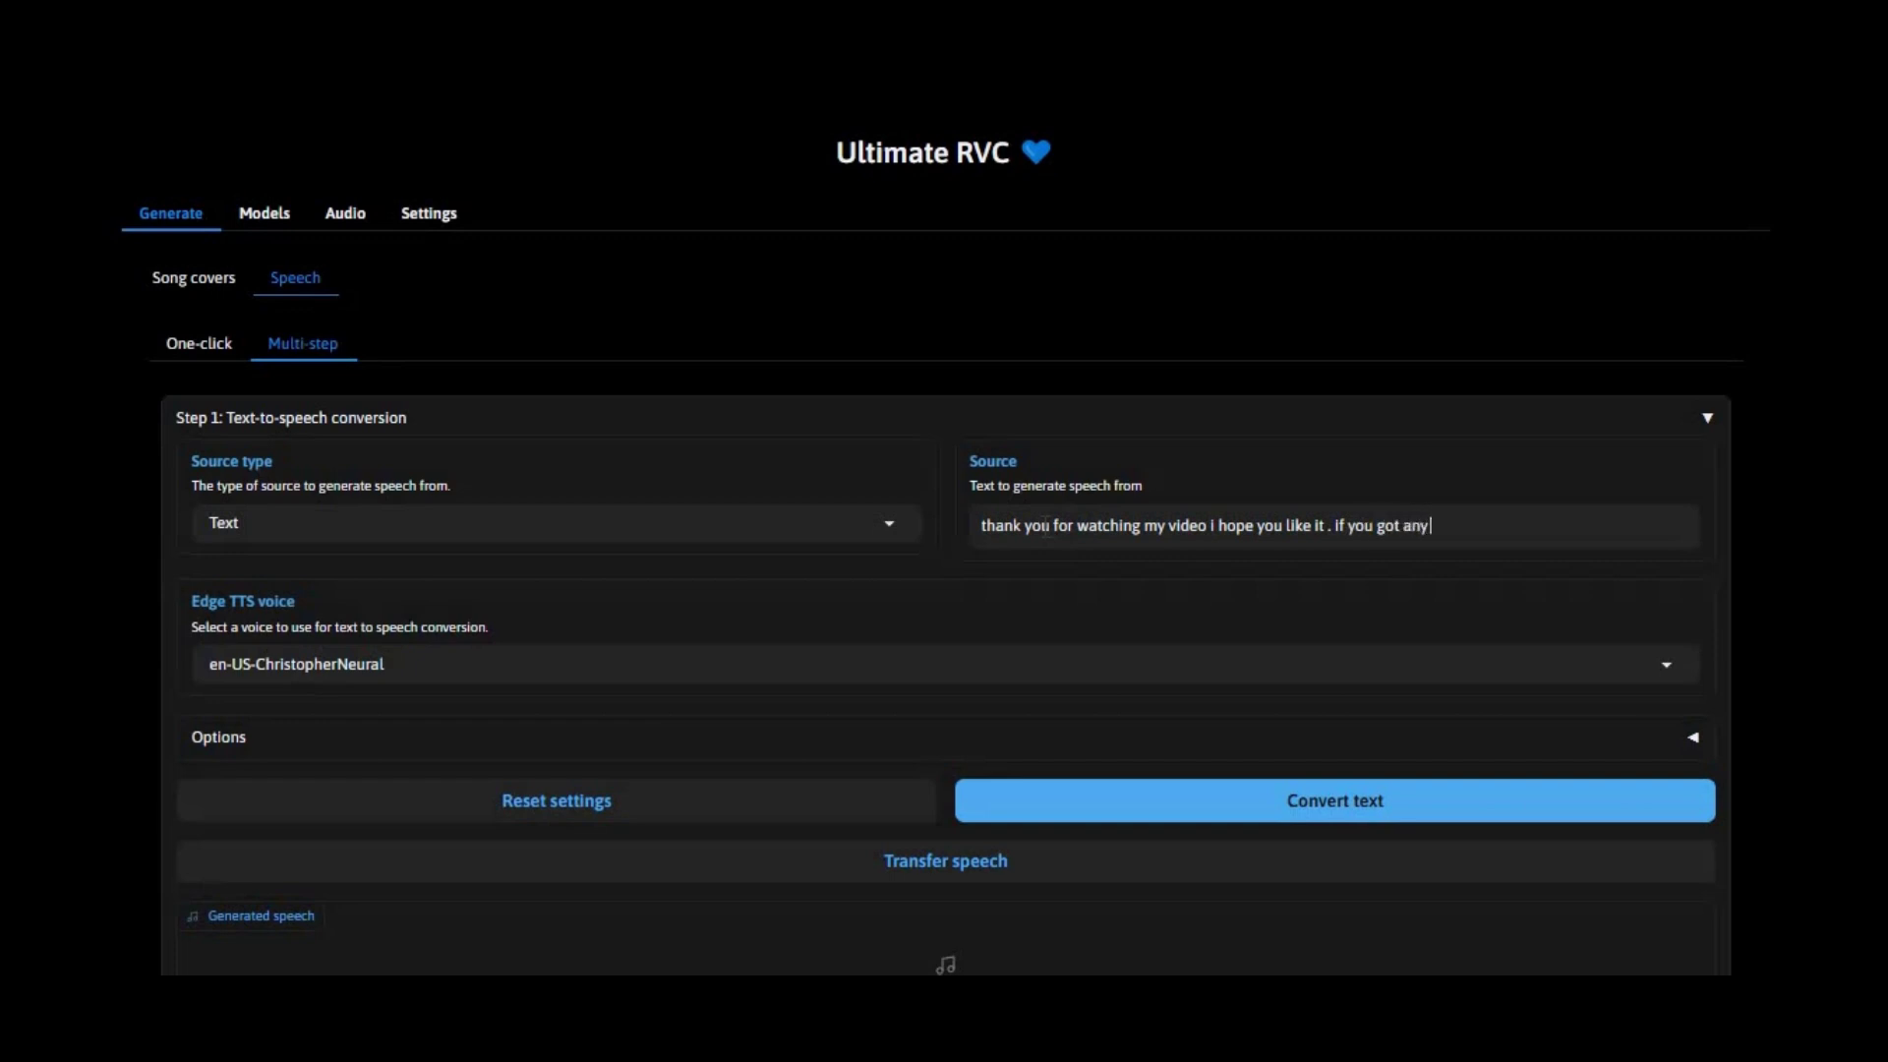
pyautogui.write(' question or request comment .')
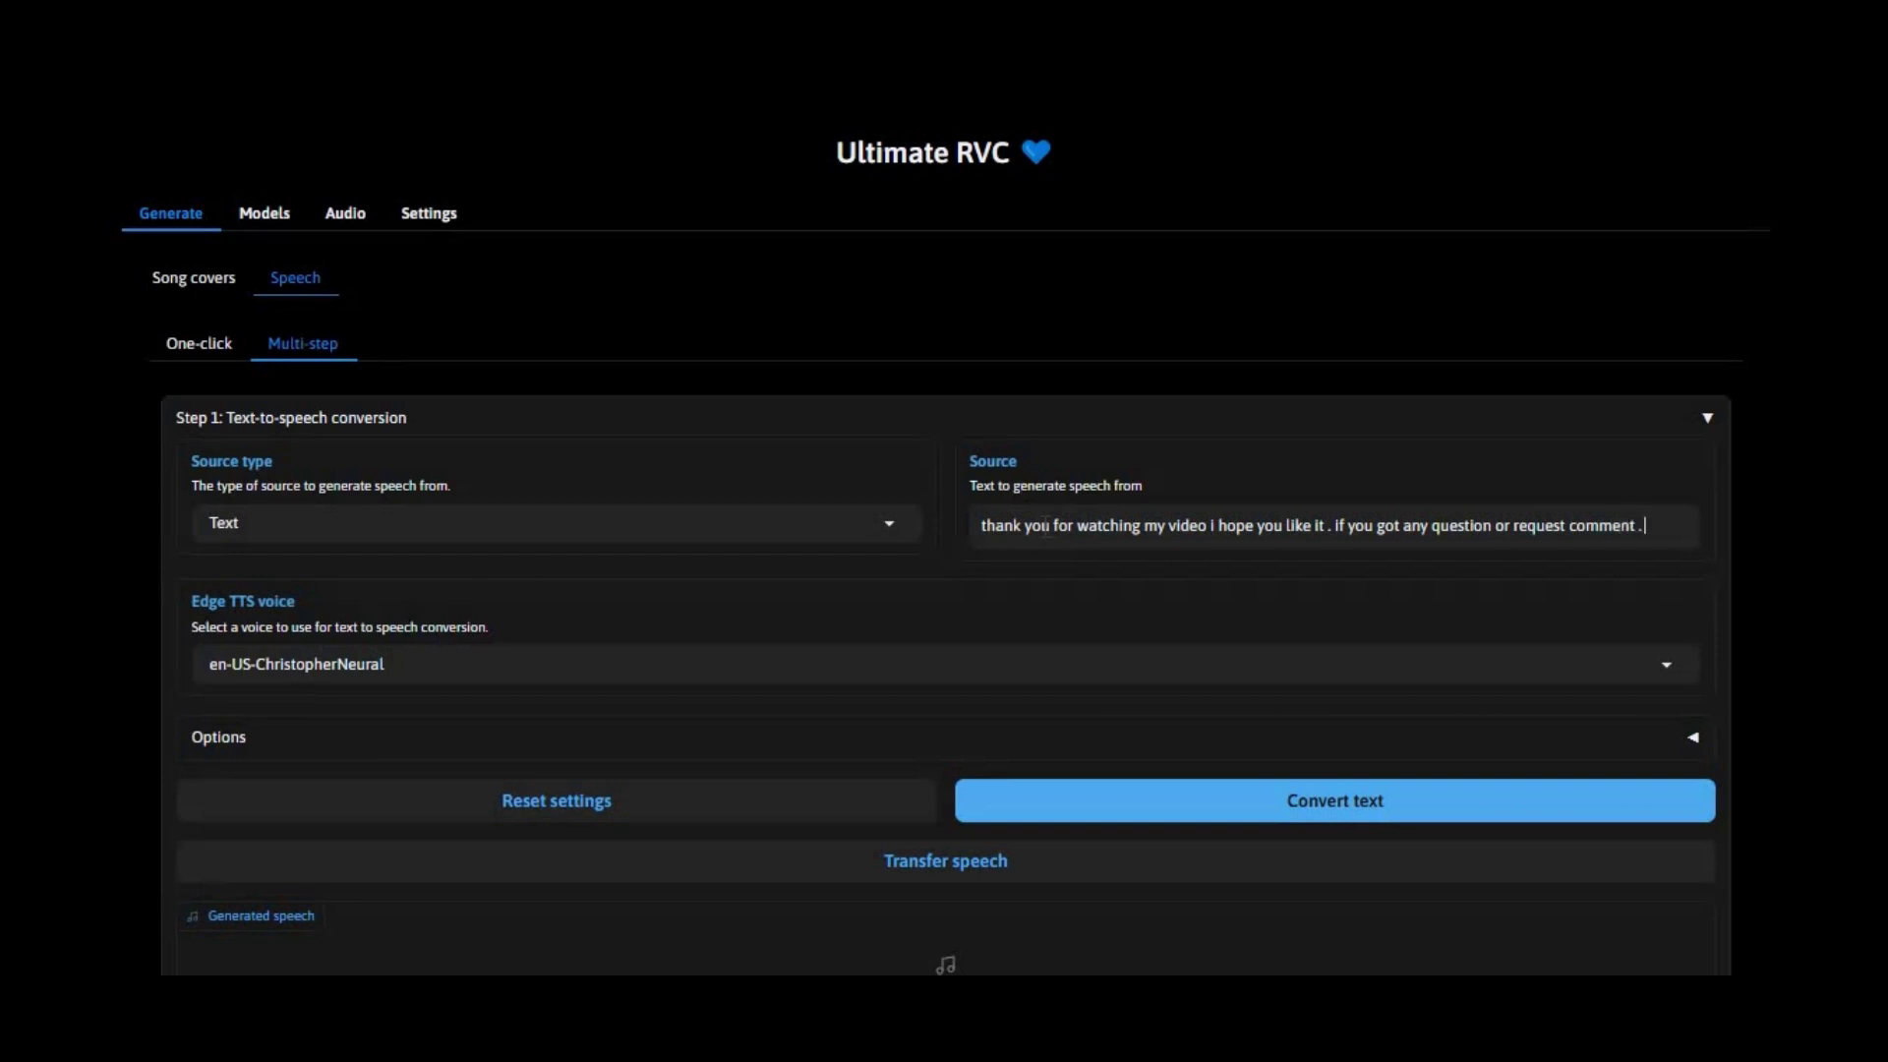
pyautogui.write(' dont t')
pyautogui.write('oer')
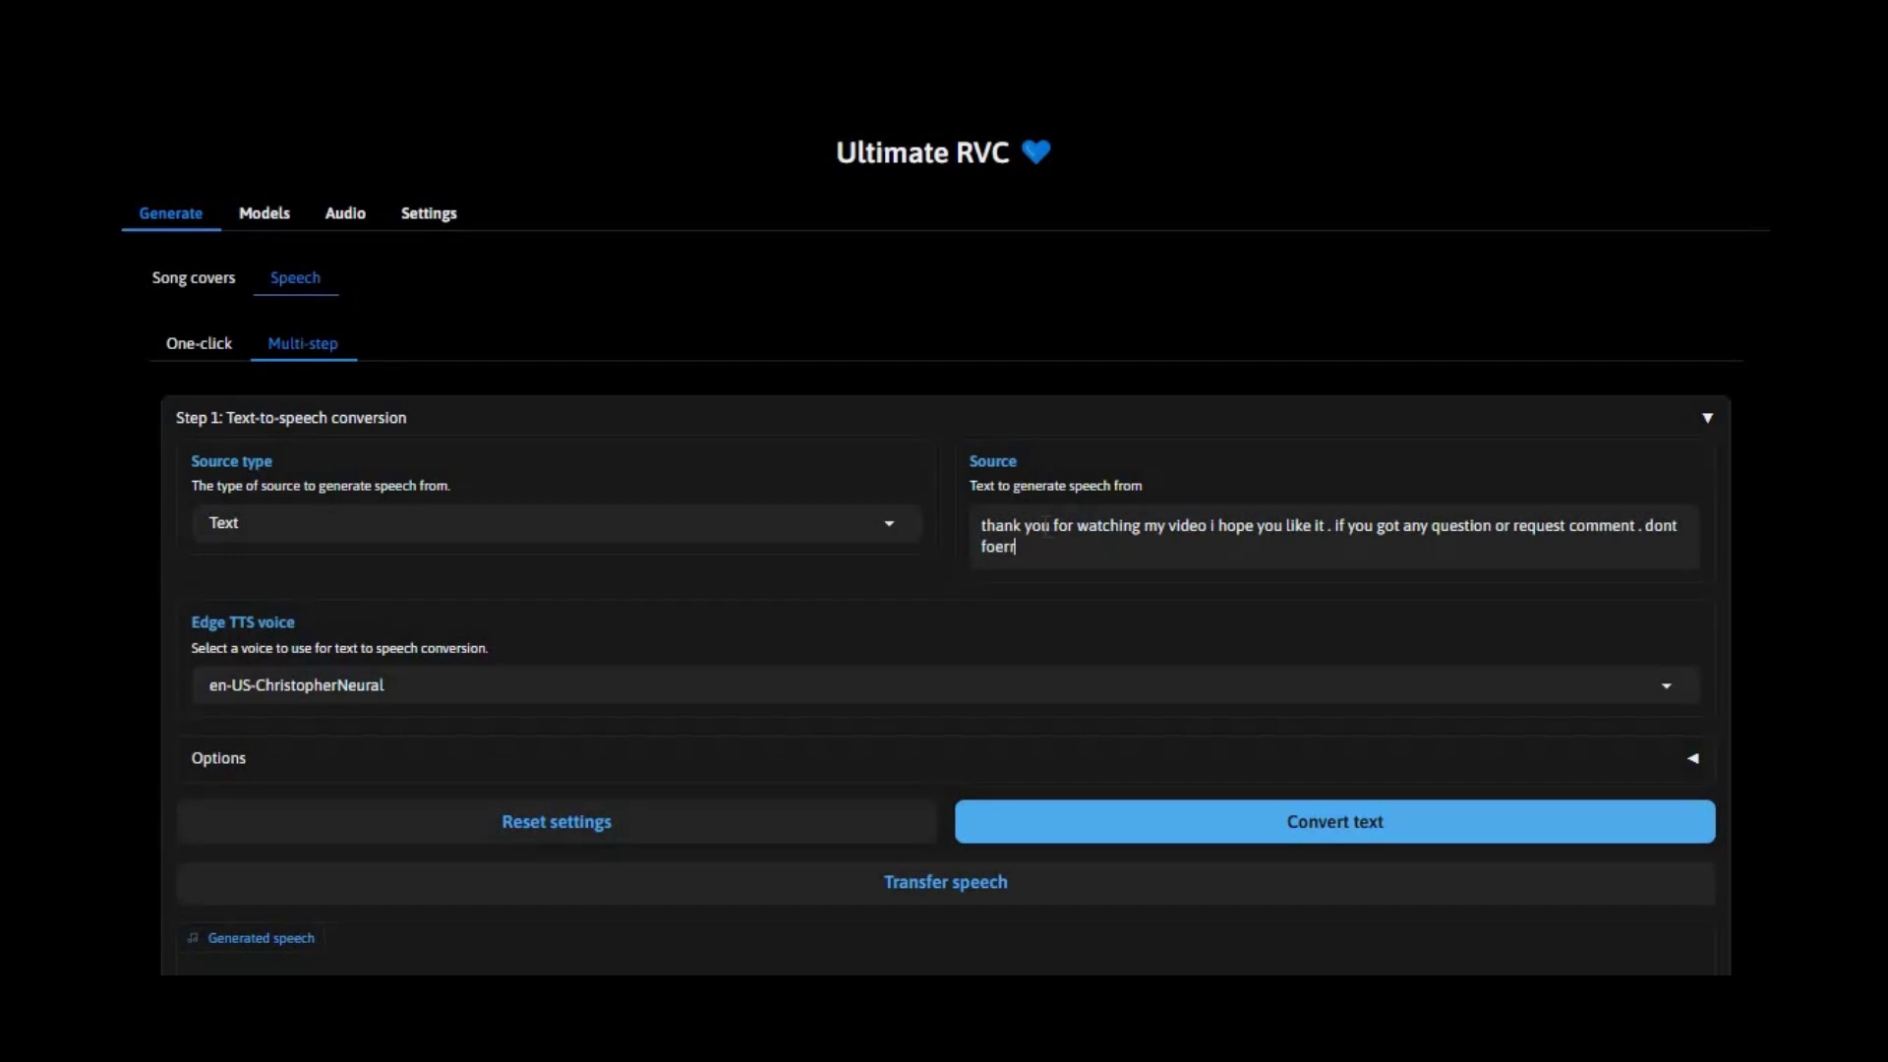
pyautogui.press('BackSpace')
pyautogui.press('BackSpace')
pyautogui.write('rget to subscribe to')
pyautogui.write('my yout')
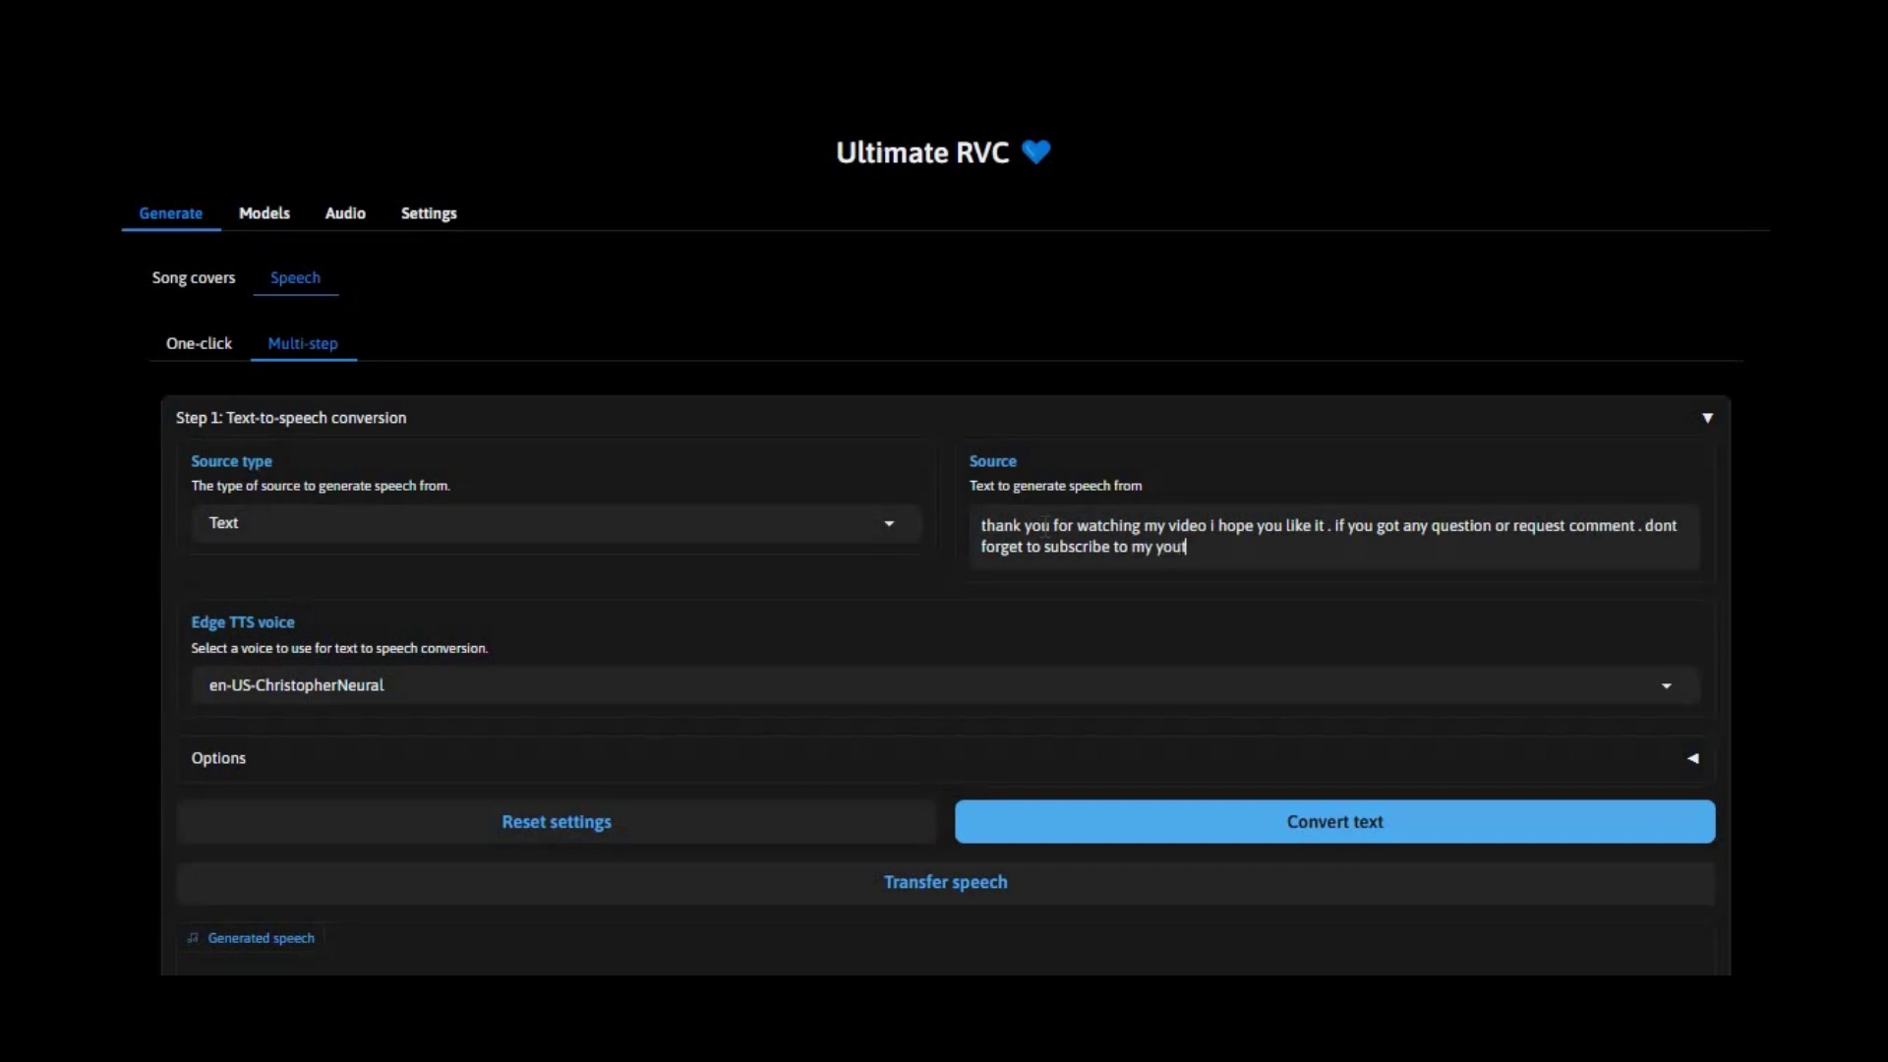
pyautogui.write('ube channel . take care')
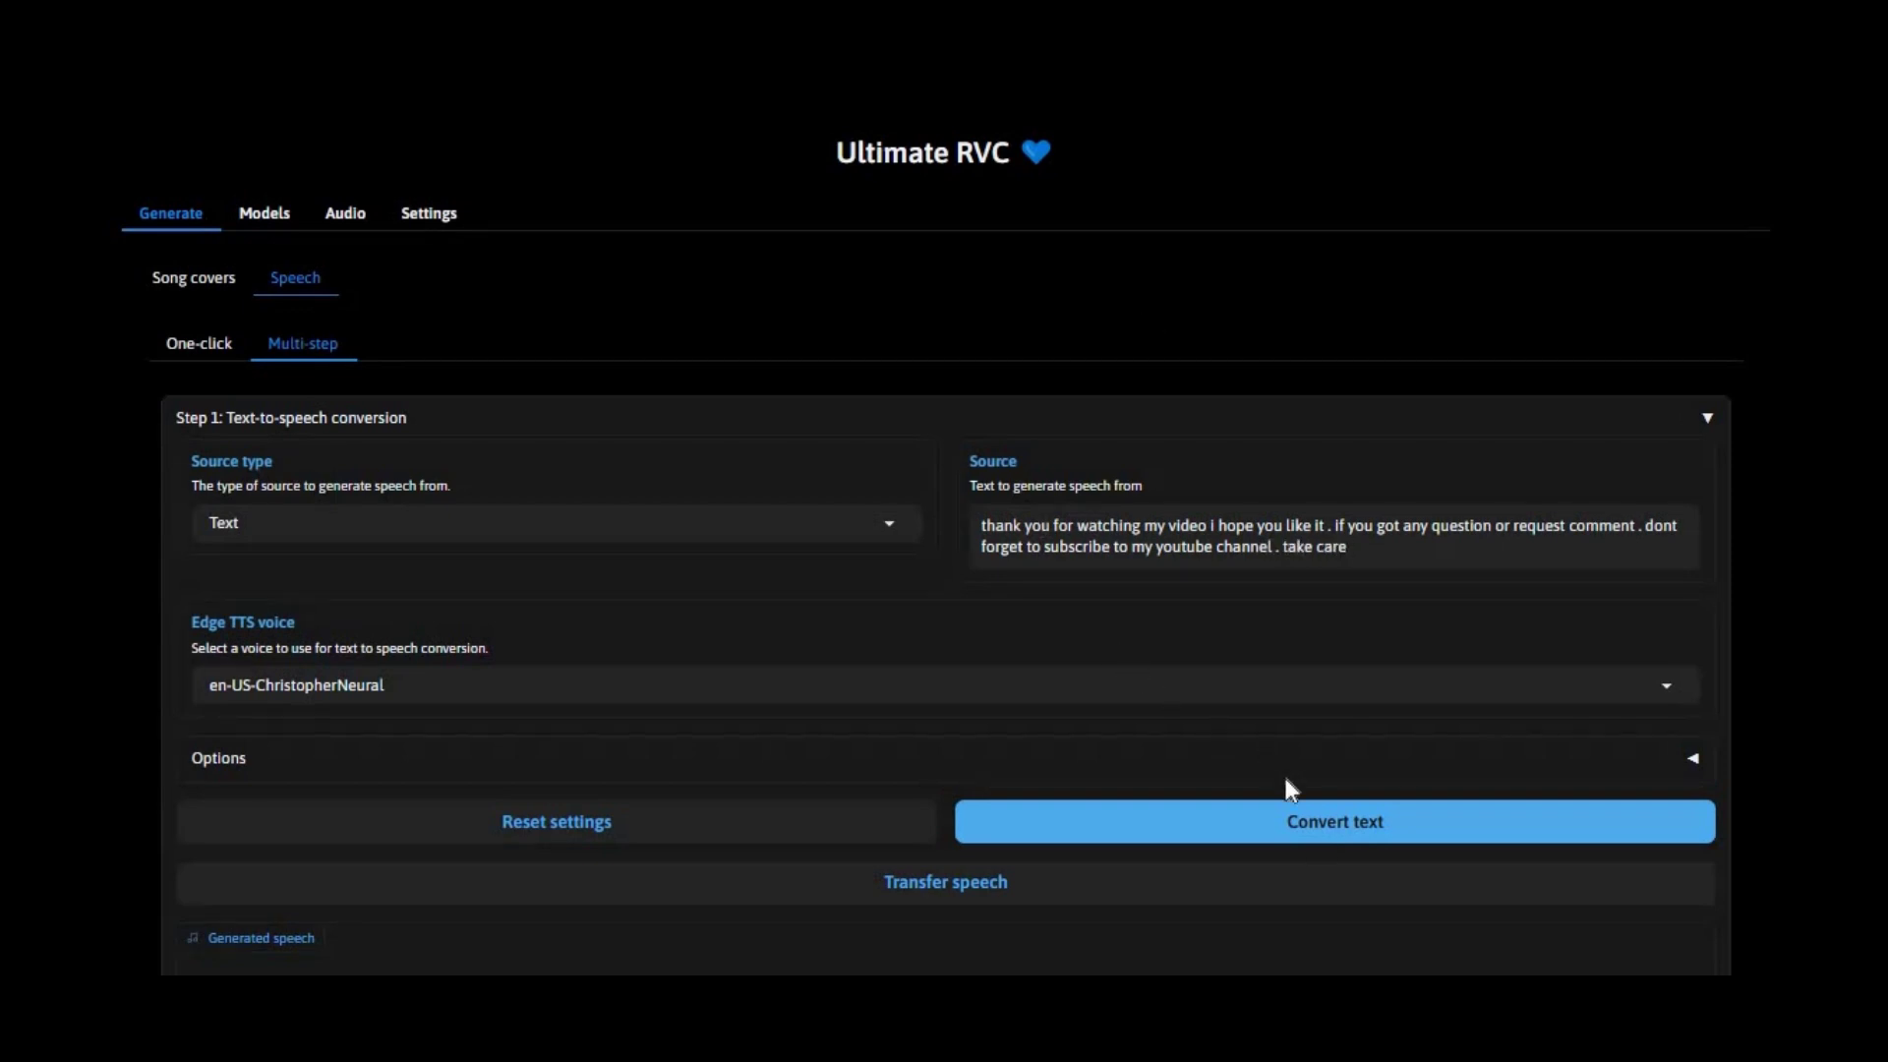
# Convert the thank-you message to speech and play back the 11-second generated clip.
pyautogui.click(1357, 826)
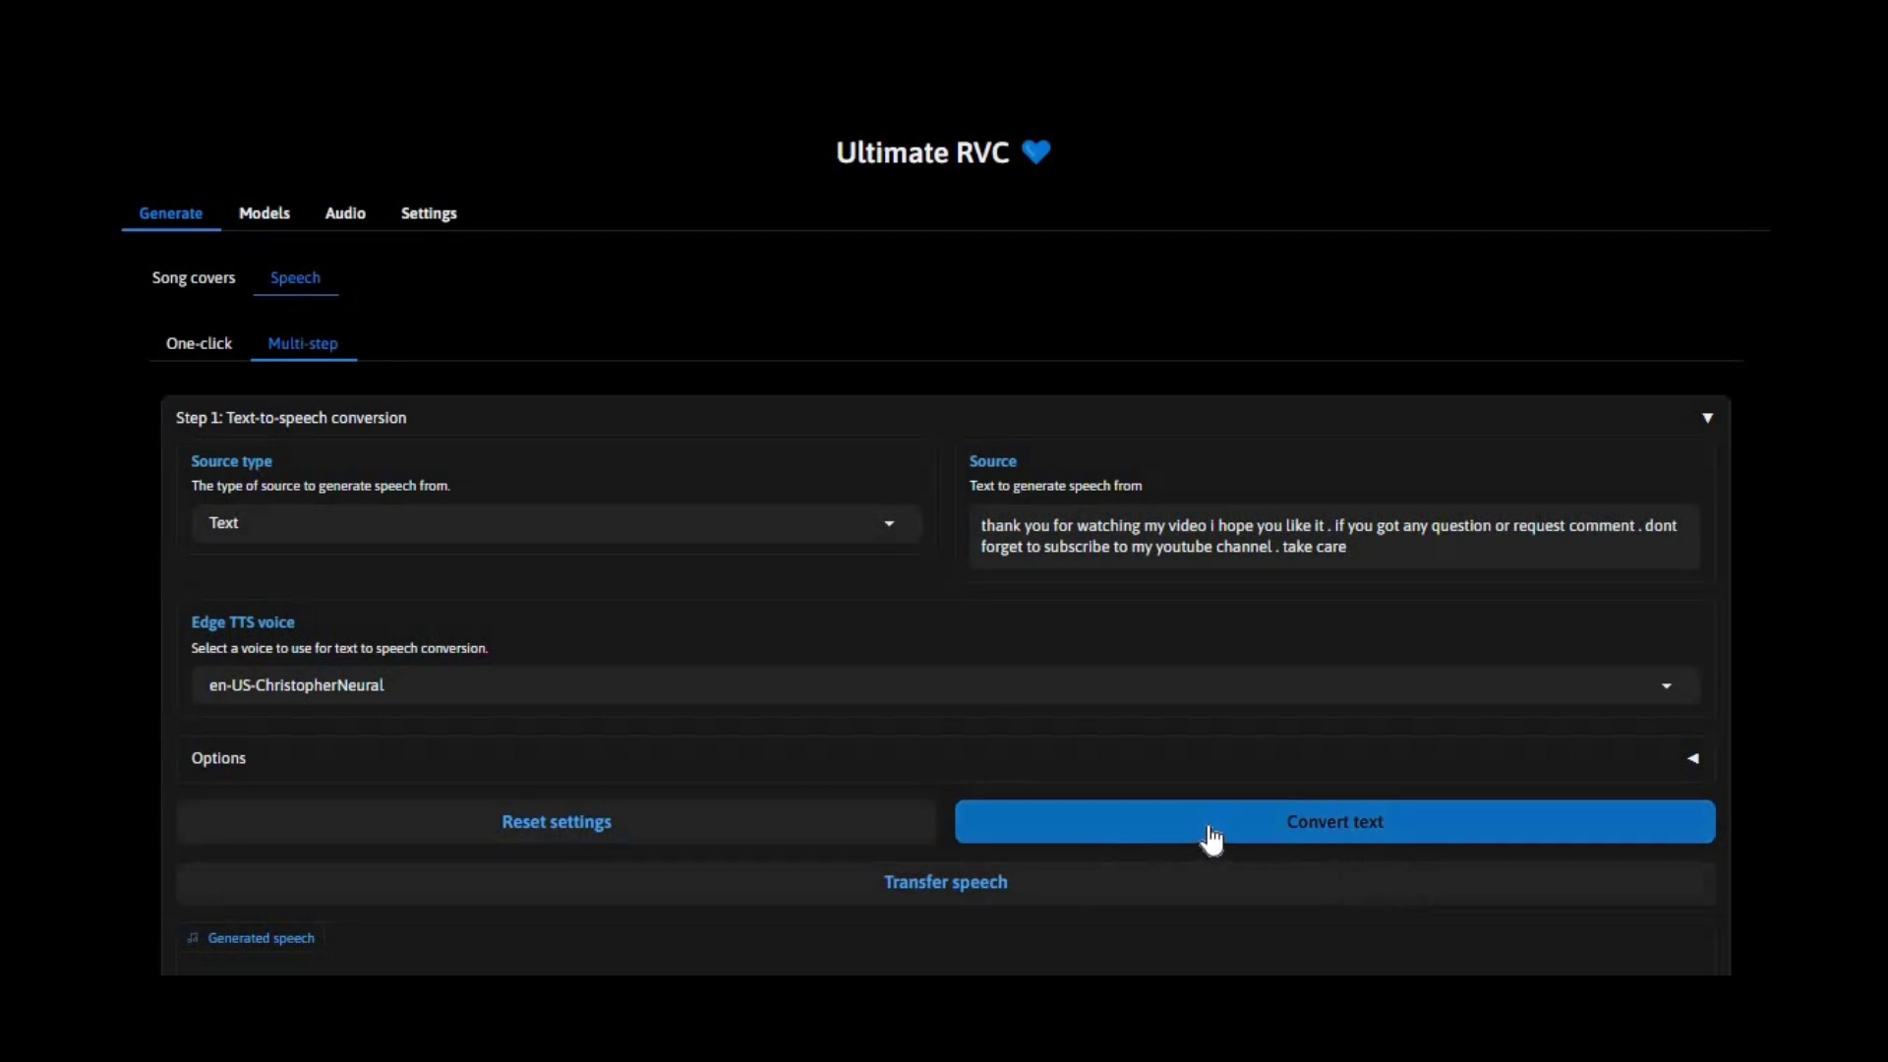
pyautogui.scroll(-1, 1210, 837)
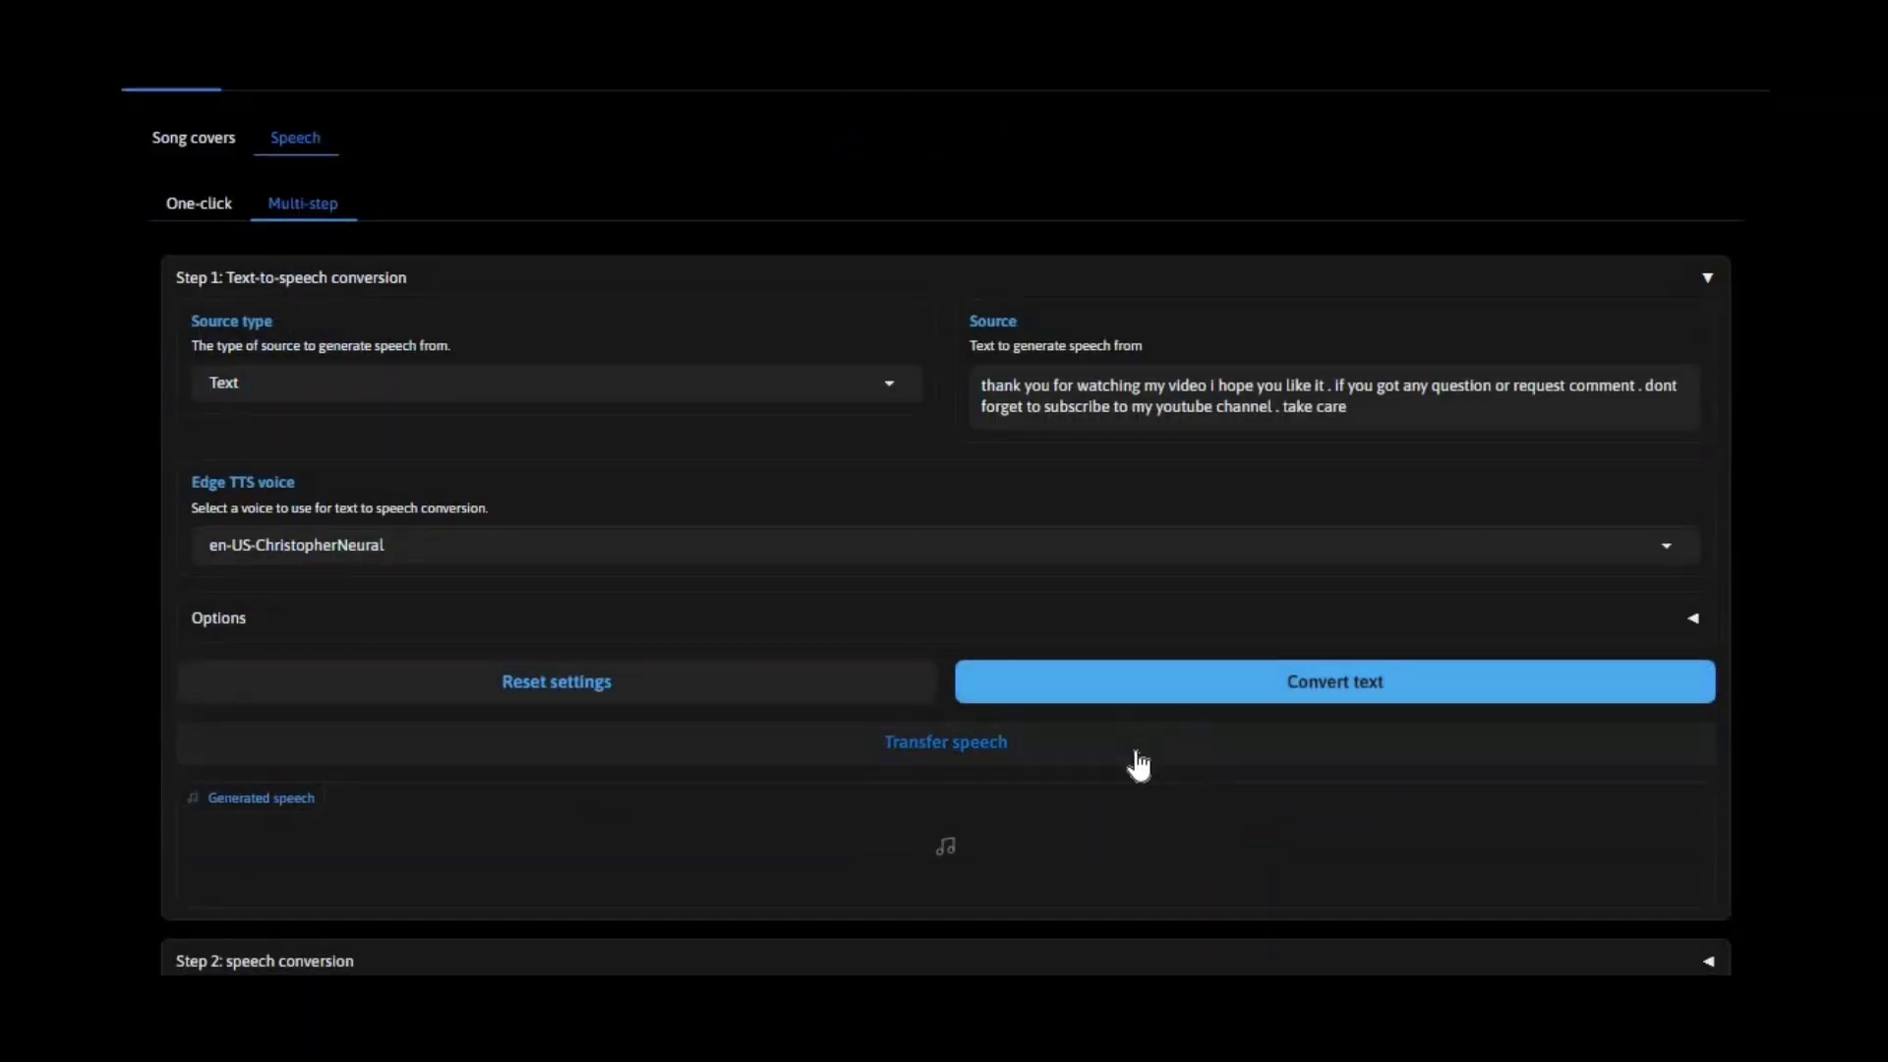
pyautogui.click(1201, 697)
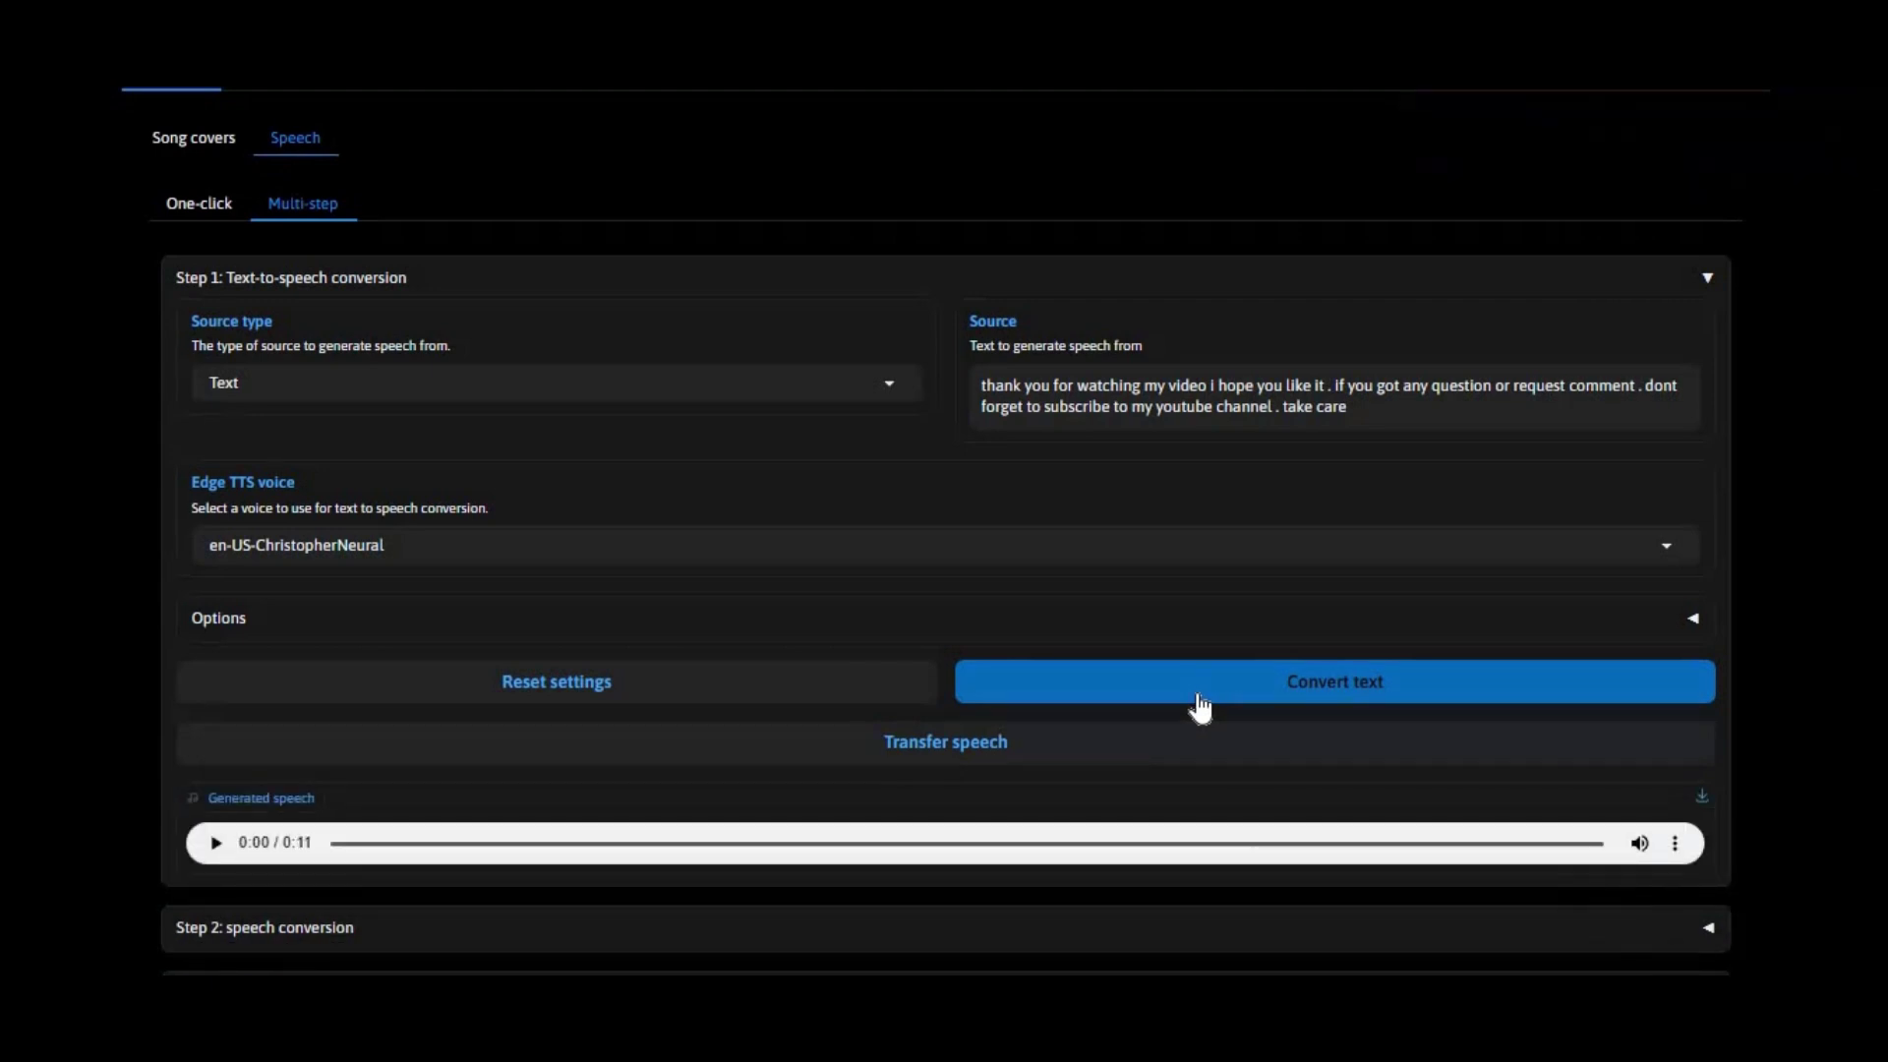
pyautogui.click(216, 843)
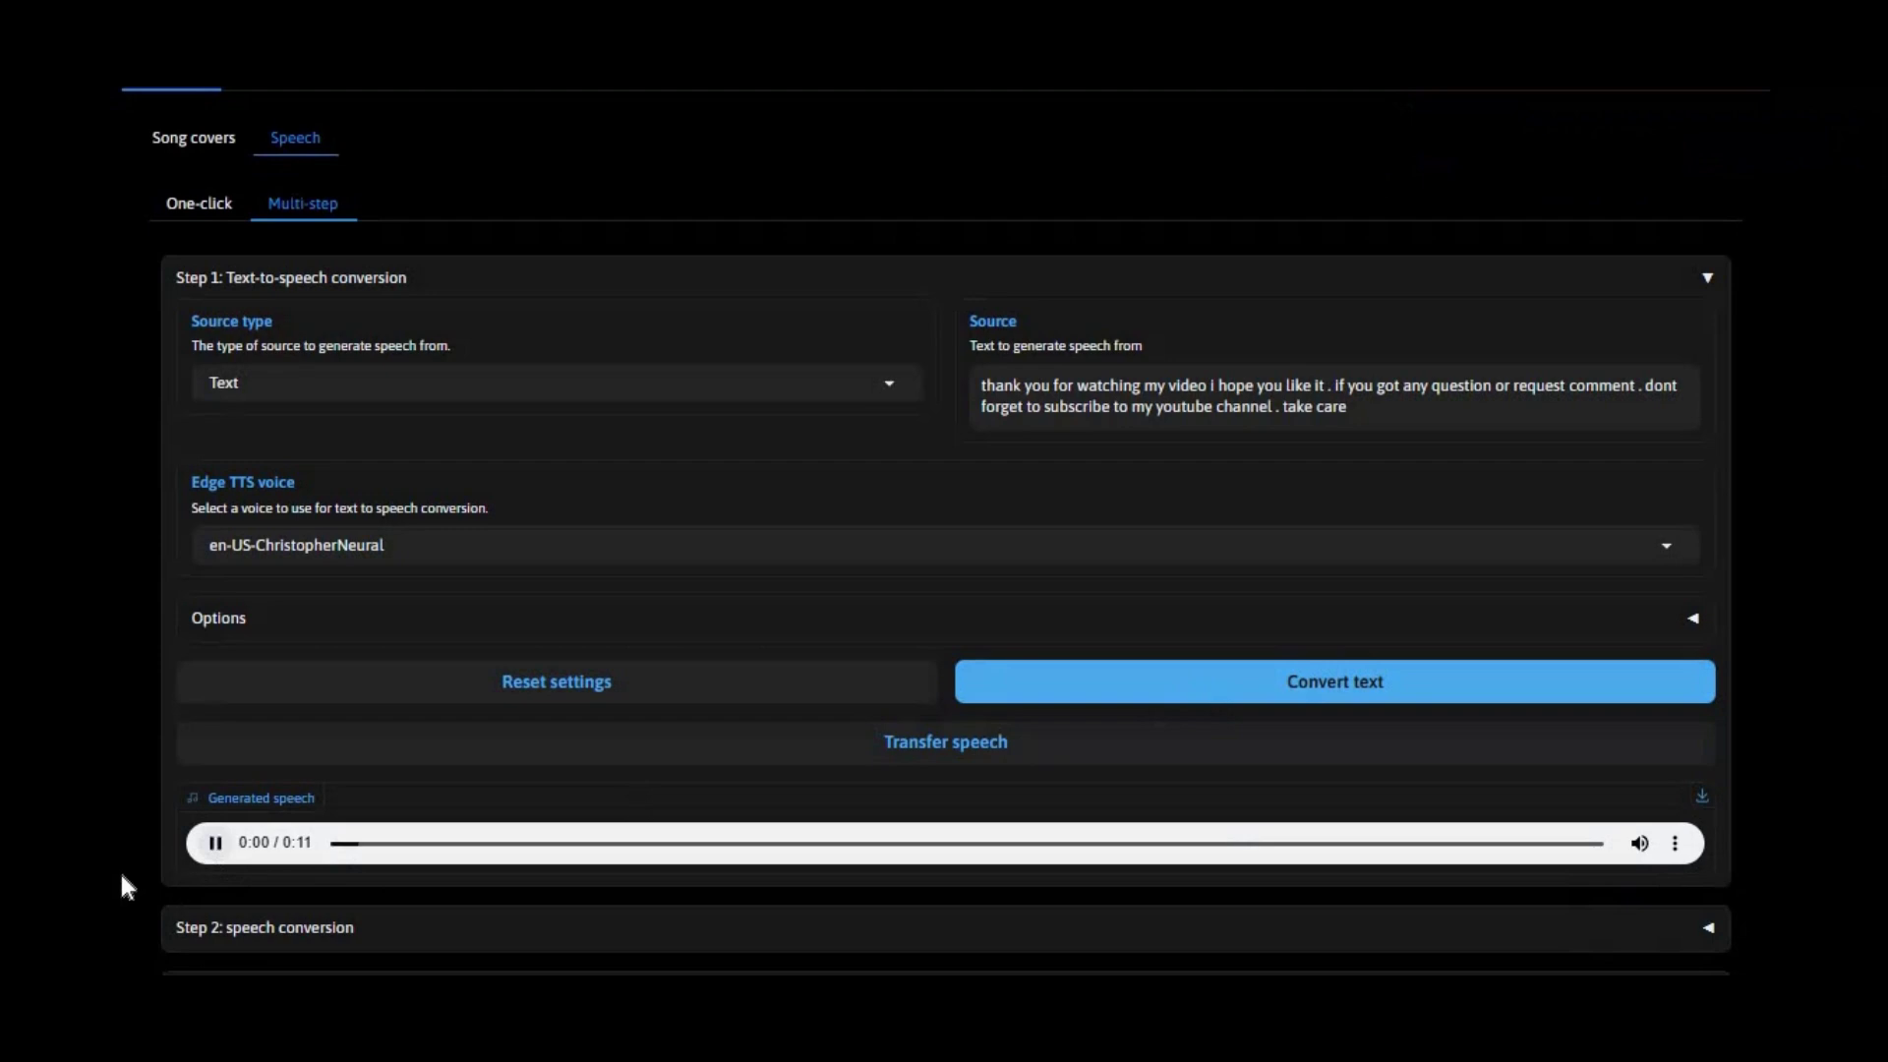